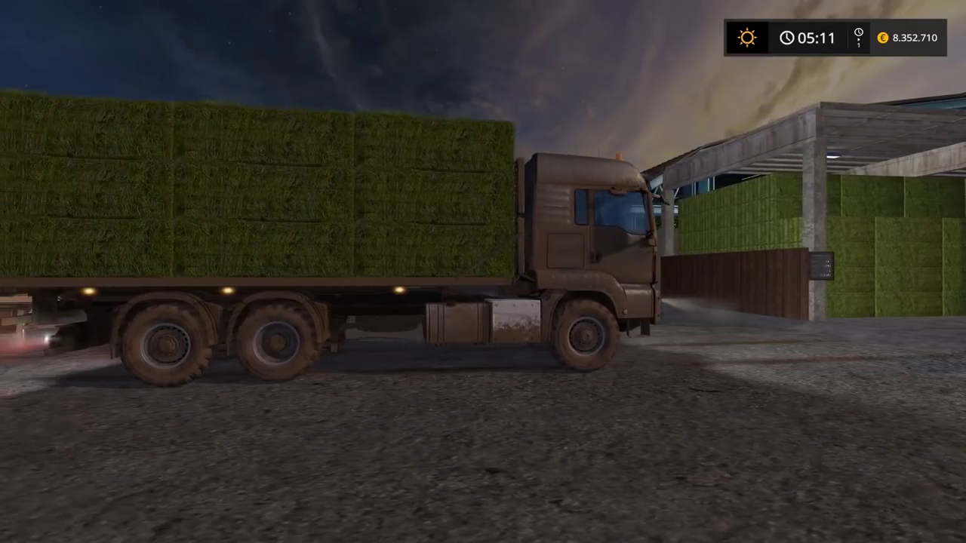
- Walk past the loaded truck to the two stacks of grass bales standing in front of the bale shed
key("d")
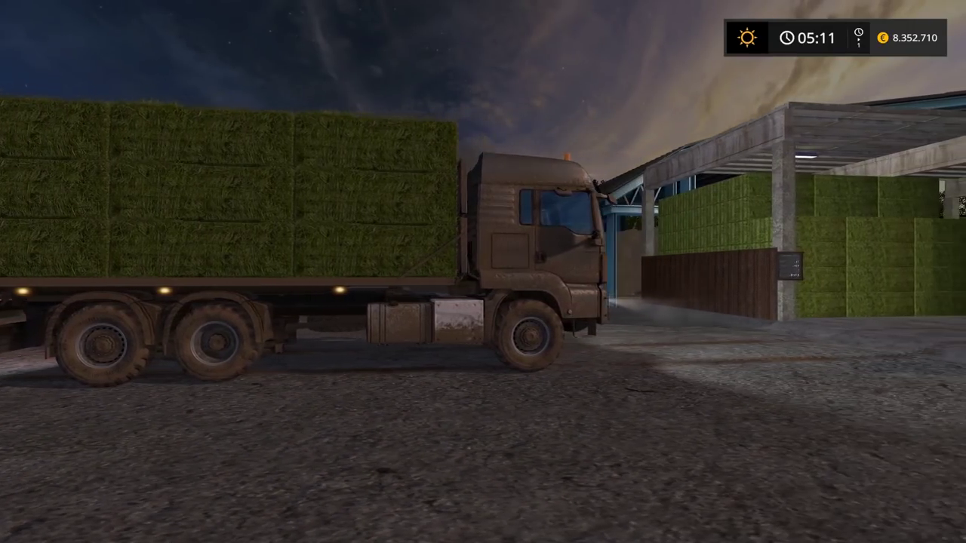
key("d")
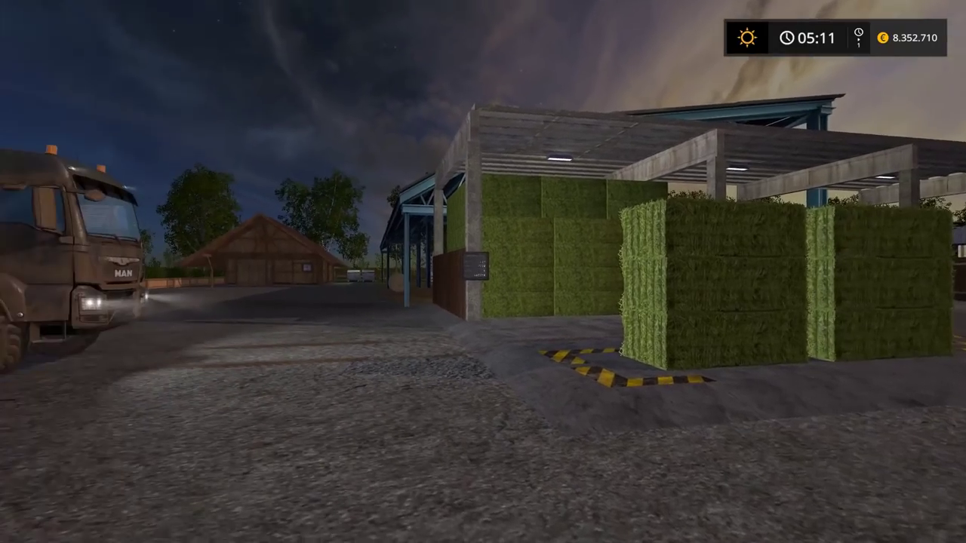
key("d")
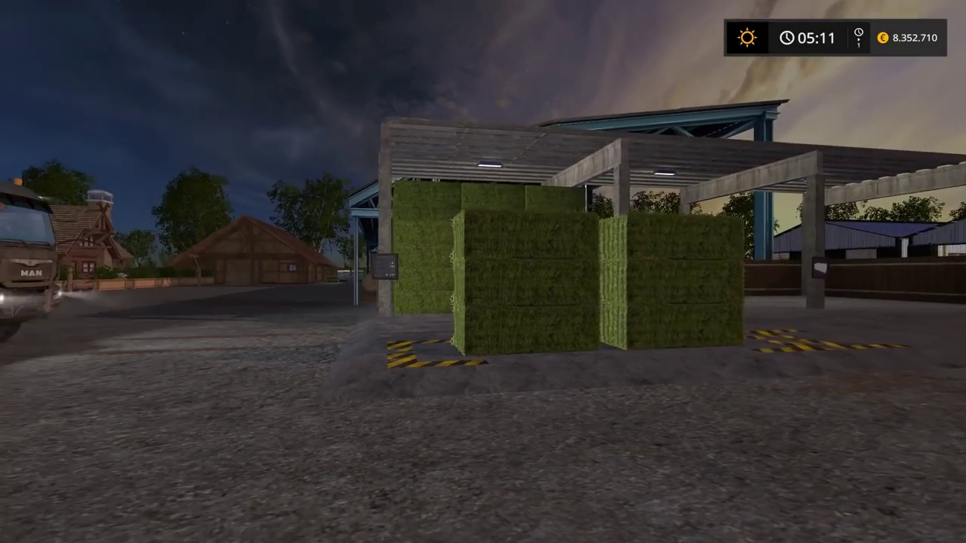
key("d")
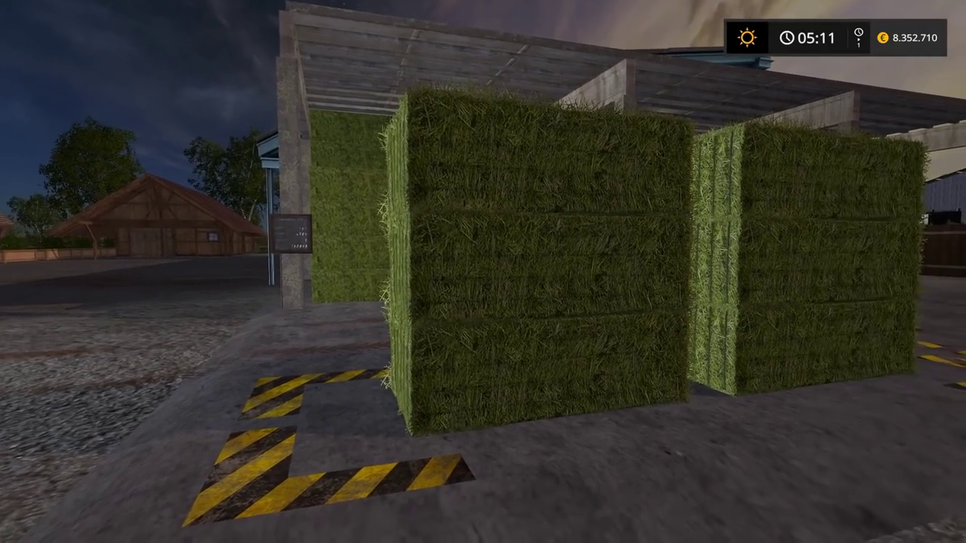
key("w")
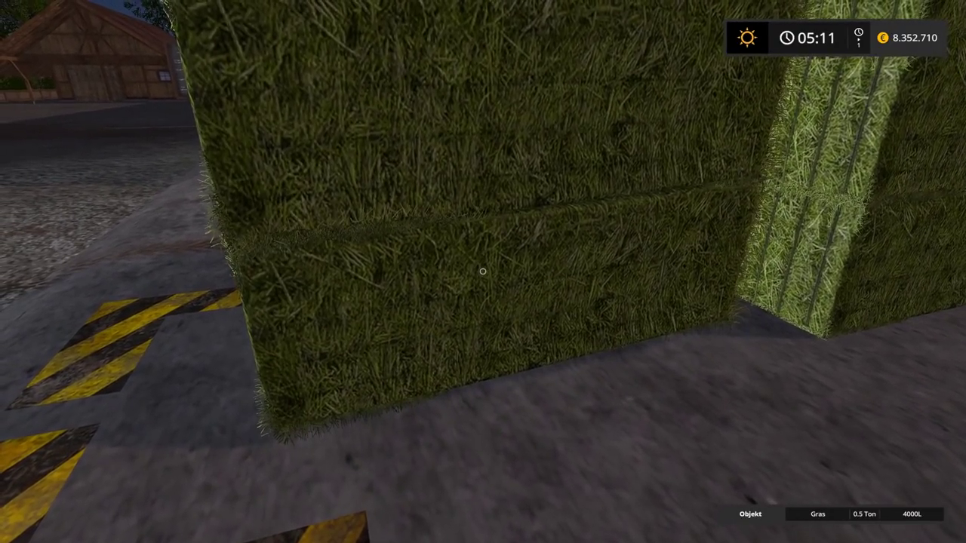
- Put both stacks of grass bales into storage and check the Grasballen board on the shed post
key("d")
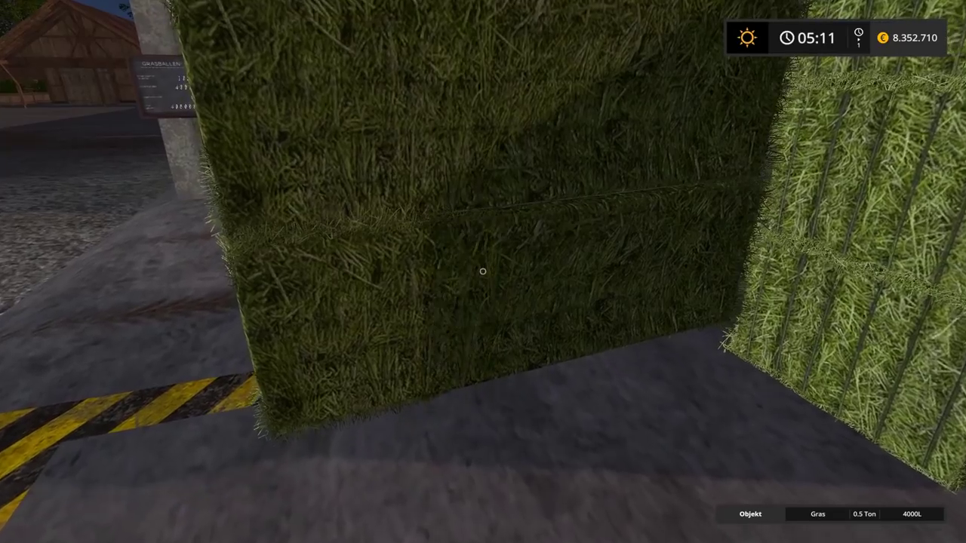
key("s")
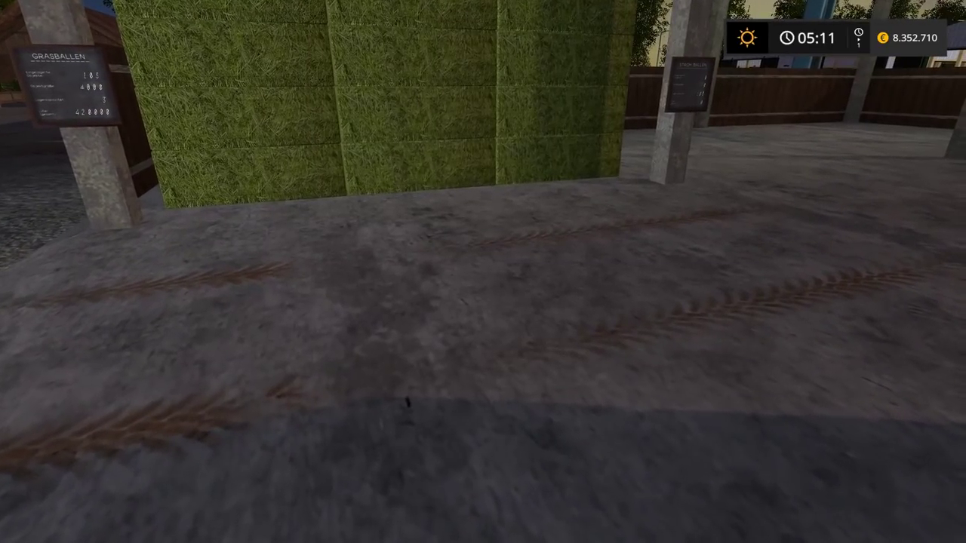
key("w")
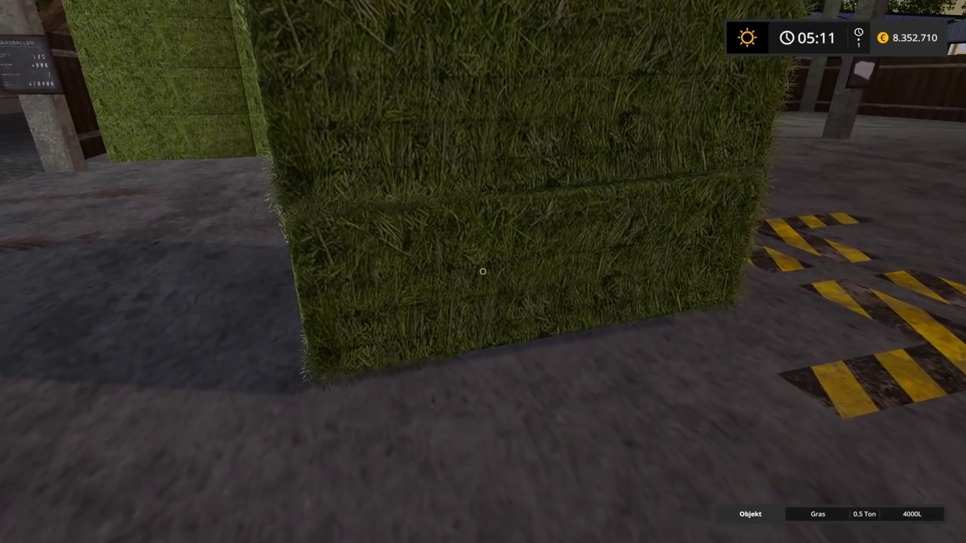
key("a")
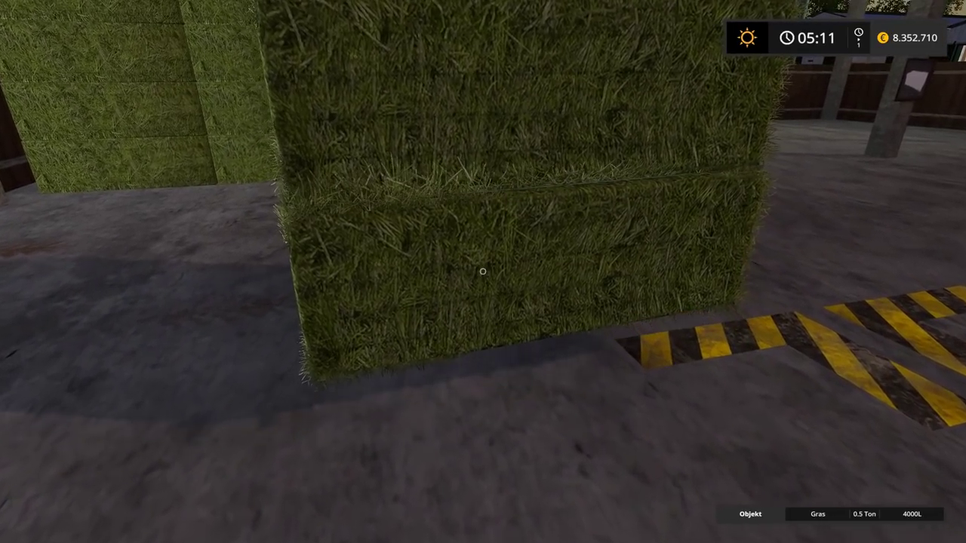
key("d")
key("a")
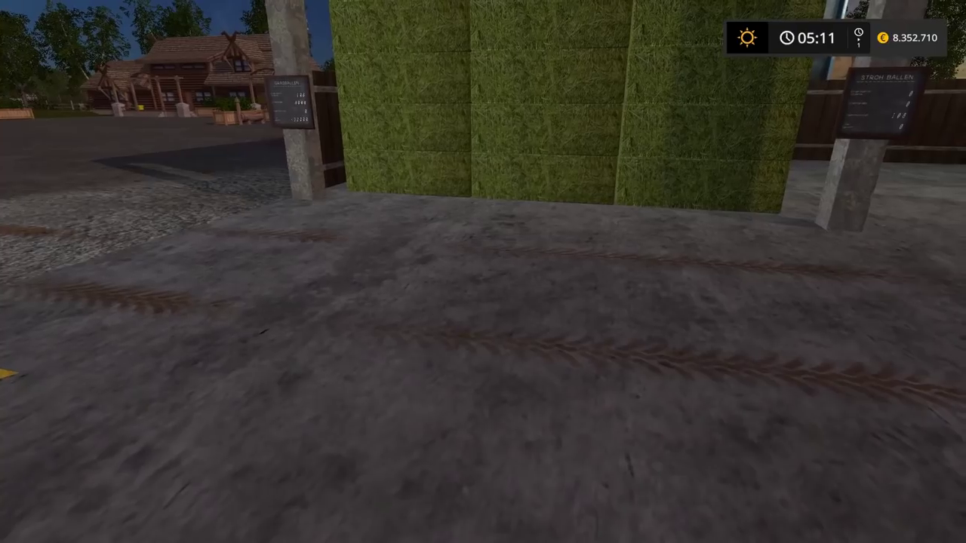
key("w")
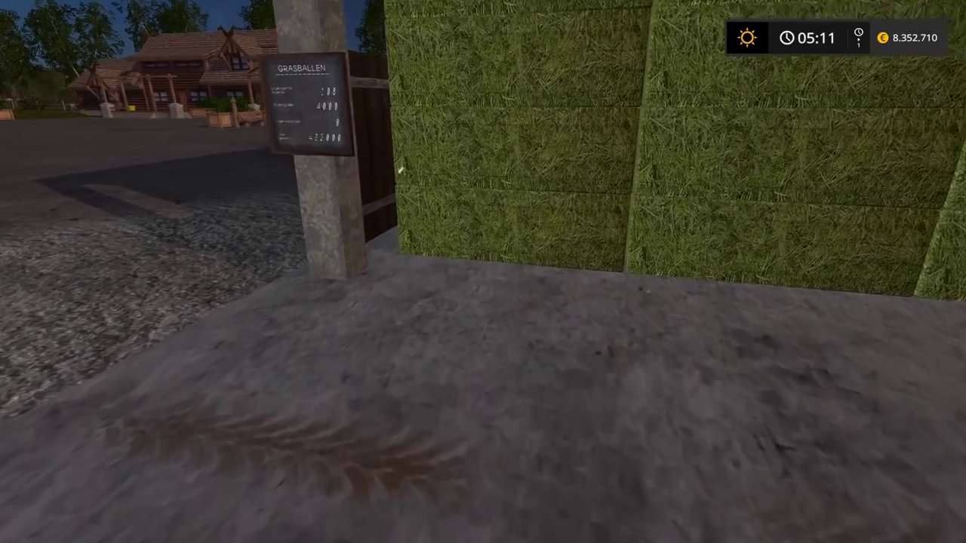
key("w")
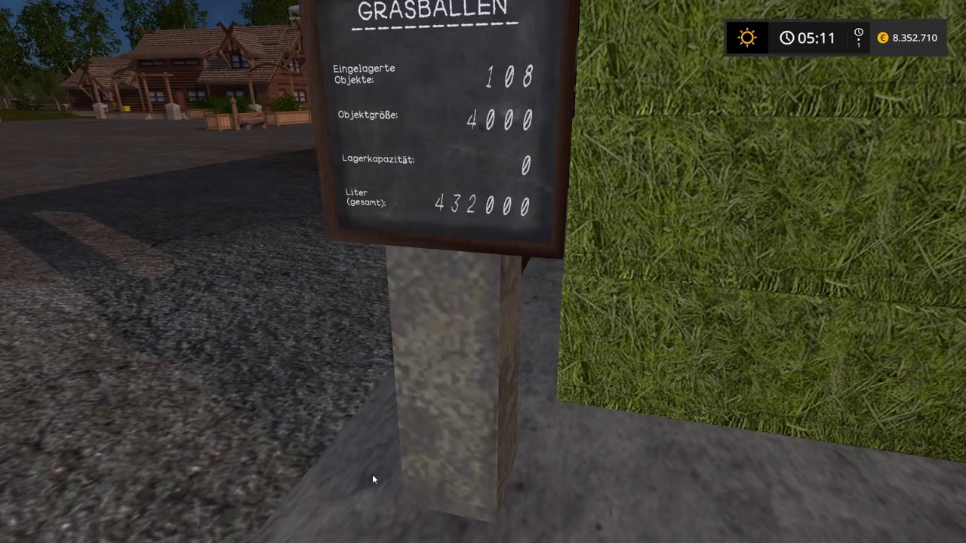
- Save the game over the existing savegame and exit Farming Simulator to the desktop
key("Escape")
left_click(714, 508)
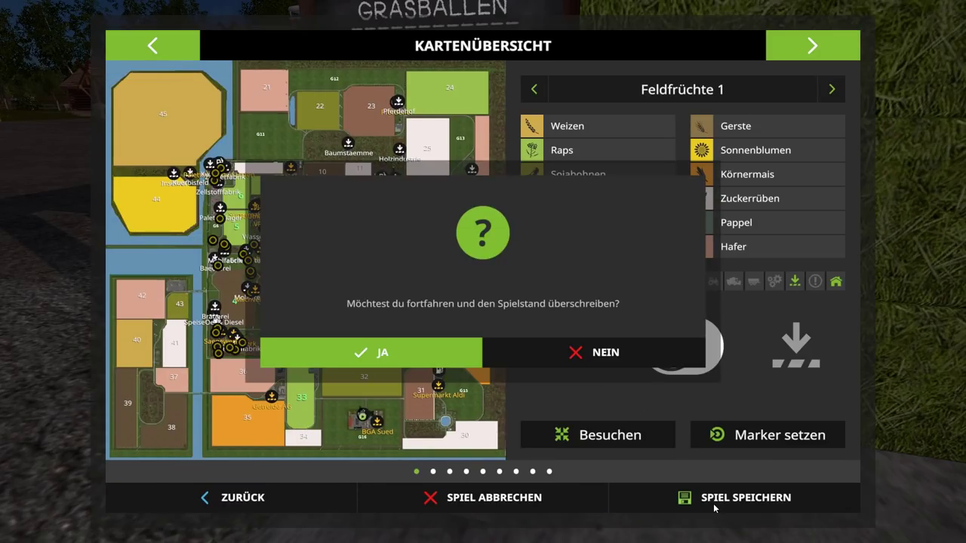
left_click(440, 353)
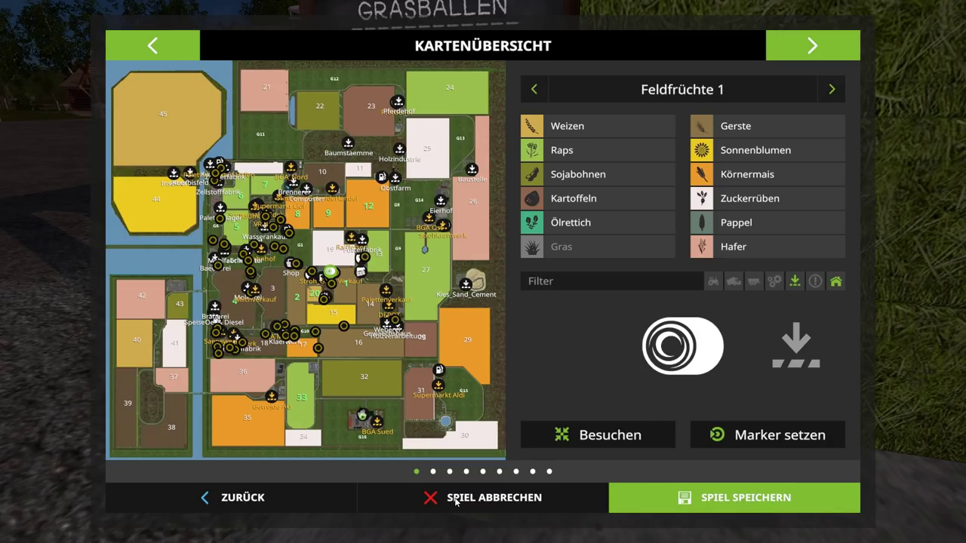
left_click(456, 501)
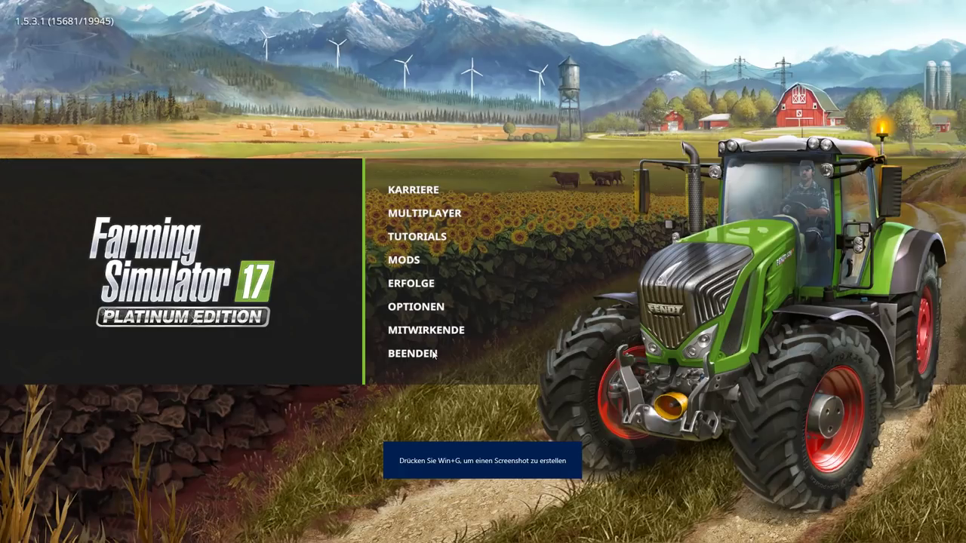
left_click(435, 354)
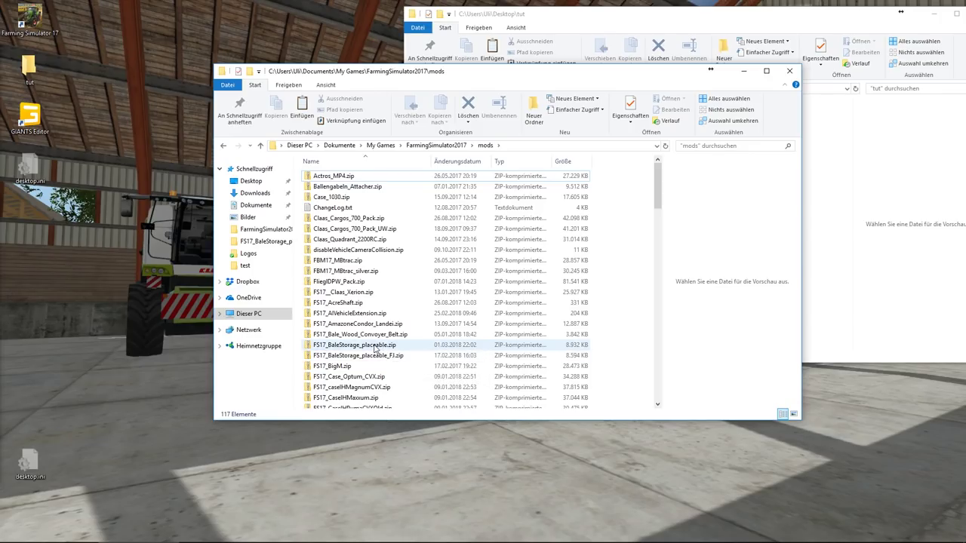
- Copy FS17_BaleStorage_placeable.zip from the mods folder into the tut folder on the desktop
left_click(375, 346)
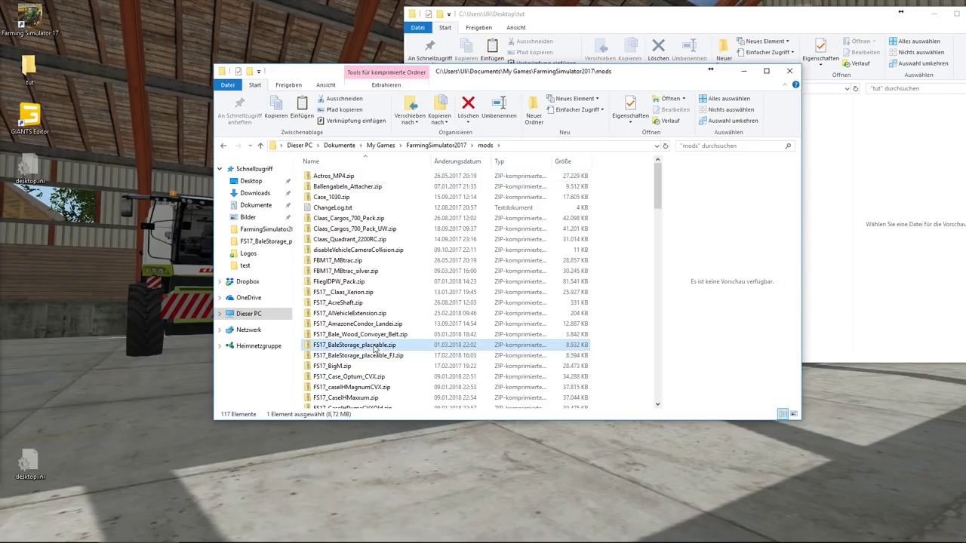
right_click(373, 347)
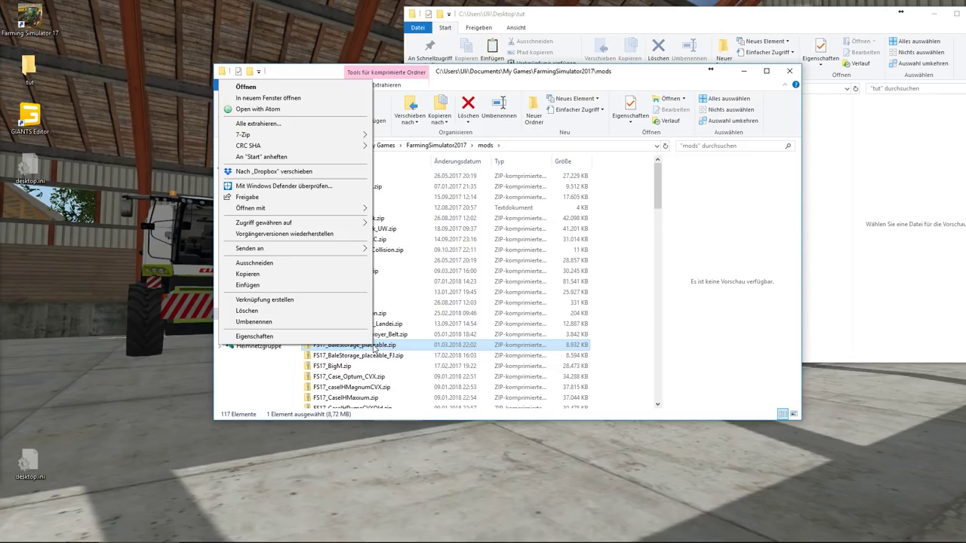
left_click(293, 274)
left_click(826, 236)
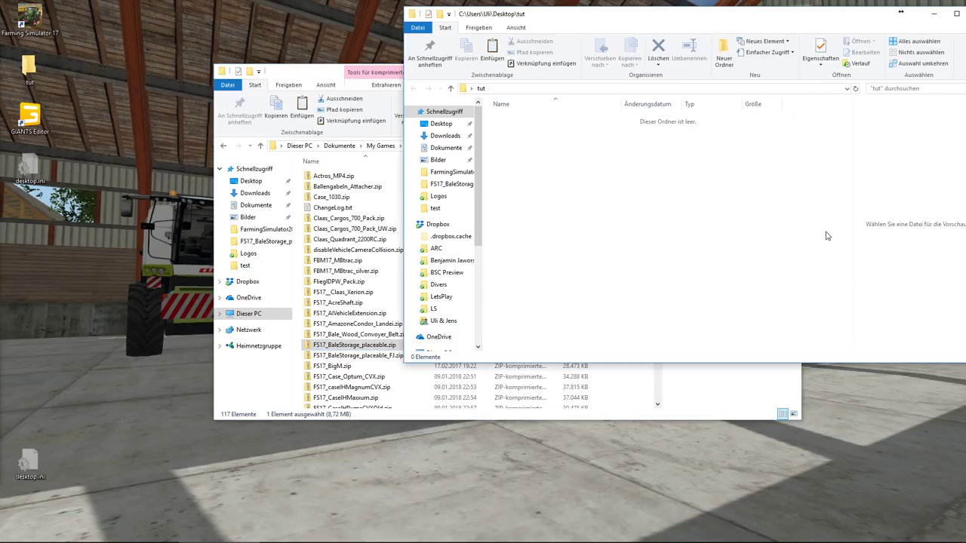
right_click(556, 205)
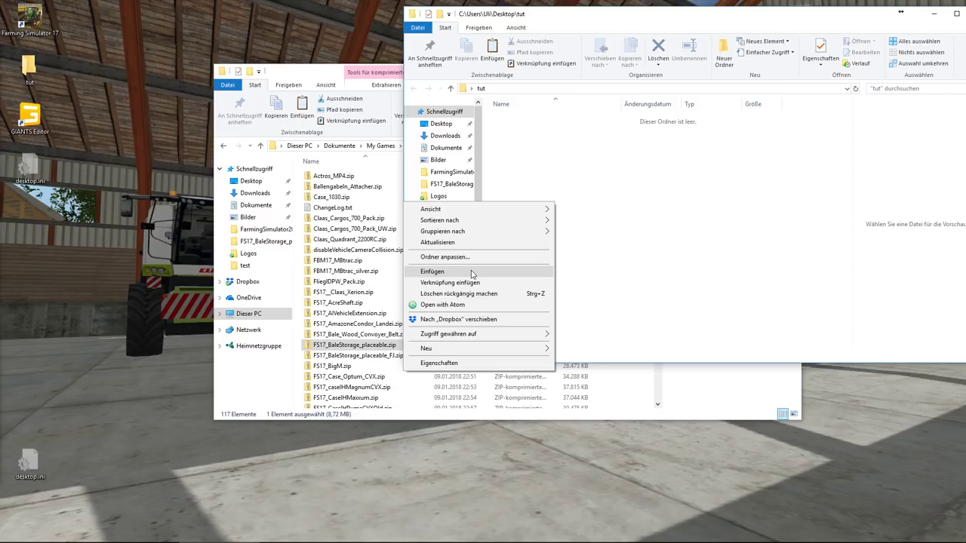
left_click(505, 272)
- Extract the copied archive into an FS17_BaleStorage_placeable folder inside tut
right_click(520, 119)
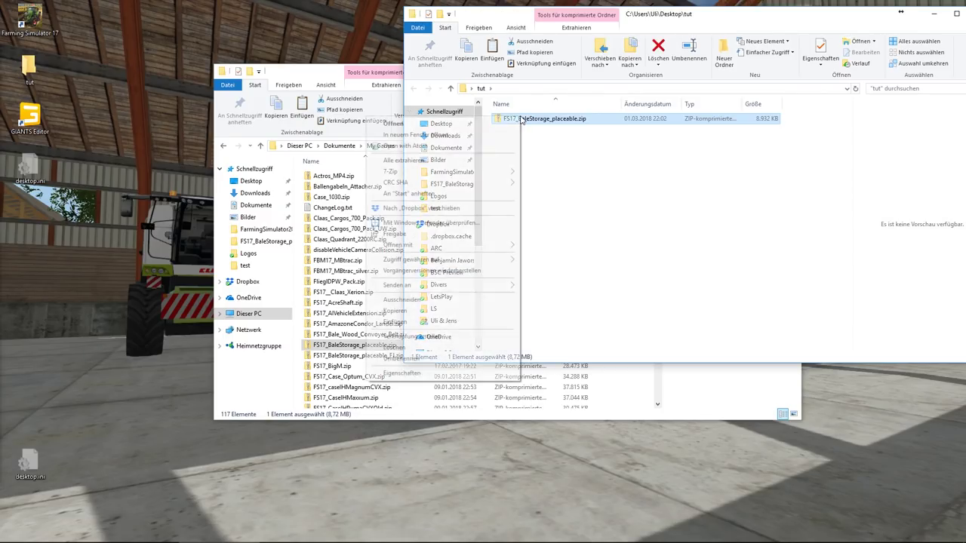
left_click(430, 160)
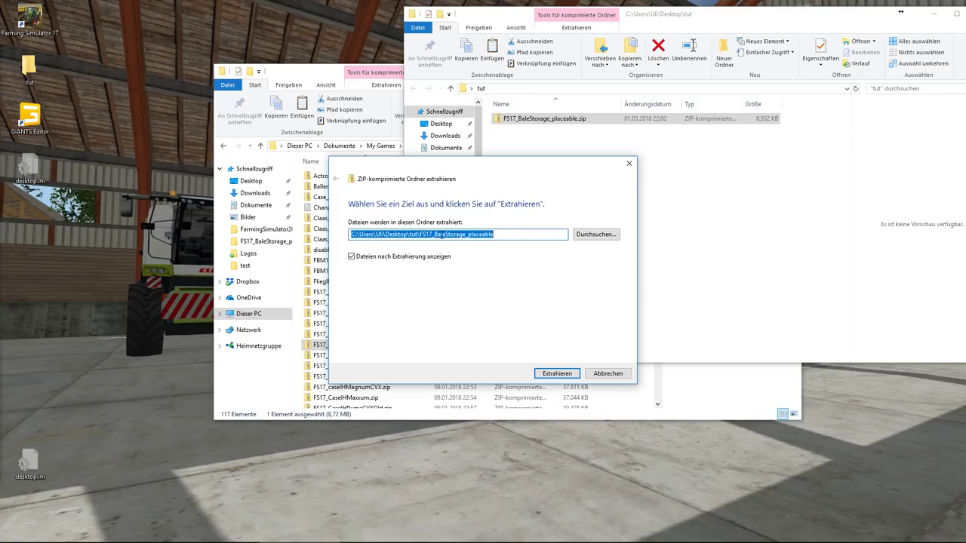
left_click(550, 370)
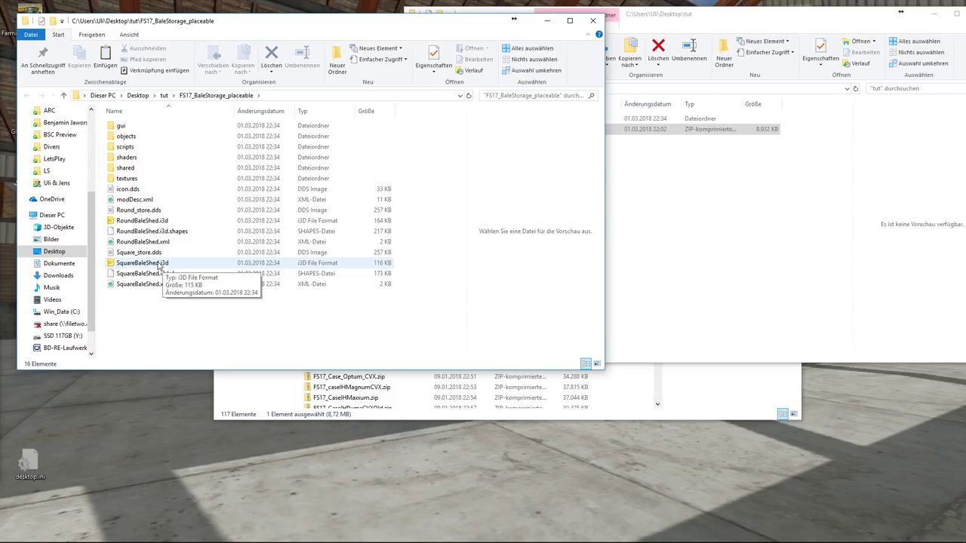
- Open SquareBaleShed.i3d in GIANTS Editor and look at the whole shed from the front
left_click(159, 264)
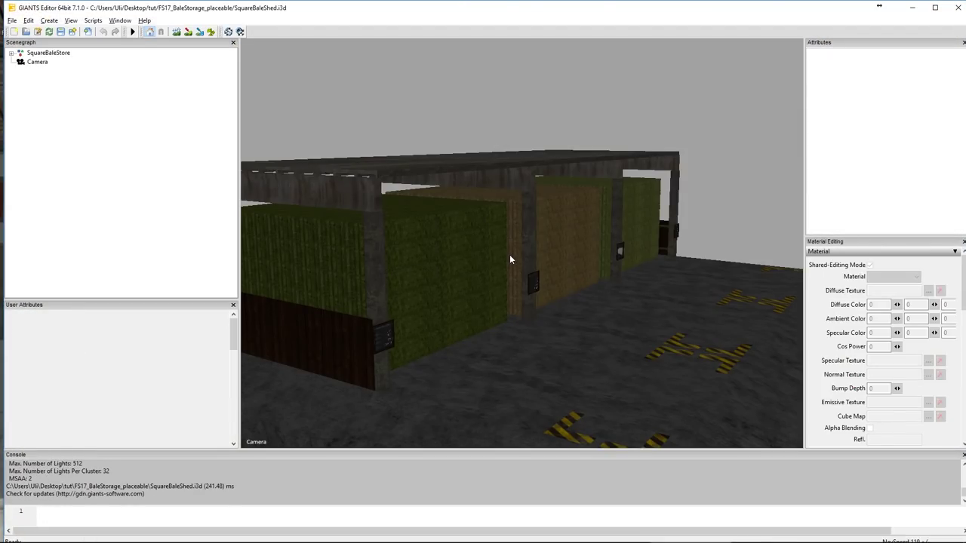
scroll(509, 254, "down", 5)
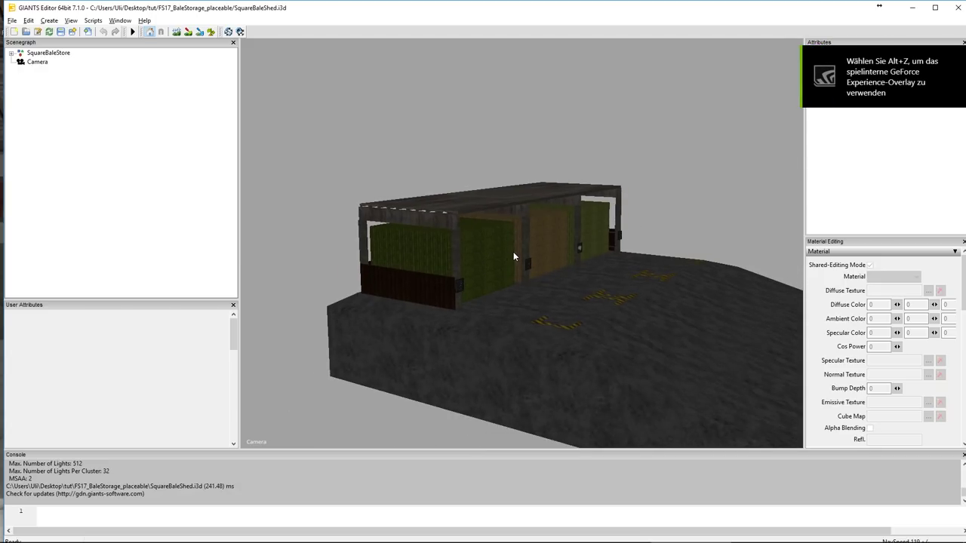
middle_click_drag(531, 252, 512, 257)
mouse_move(577, 252)
middle_mouse_down()
mouse_move(594, 255)
mouse_move(566, 261)
middle_mouse_up()
middle_click_drag(400, 262, 346, 260)
middle_click_drag(717, 275, 693, 278)
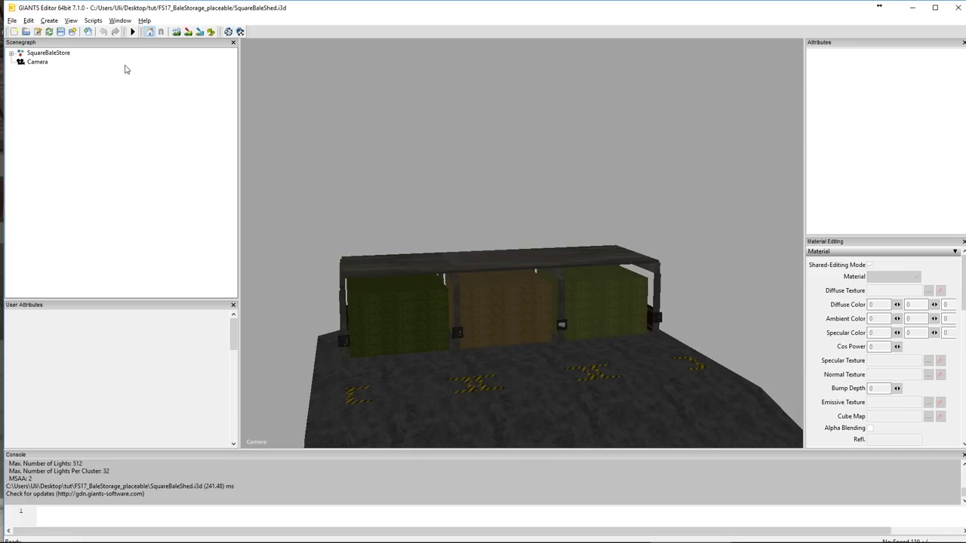
- Set the grass_windrow capacity in the storageCapacity attribute of SquareBaleStore to 250
left_click(53, 54)
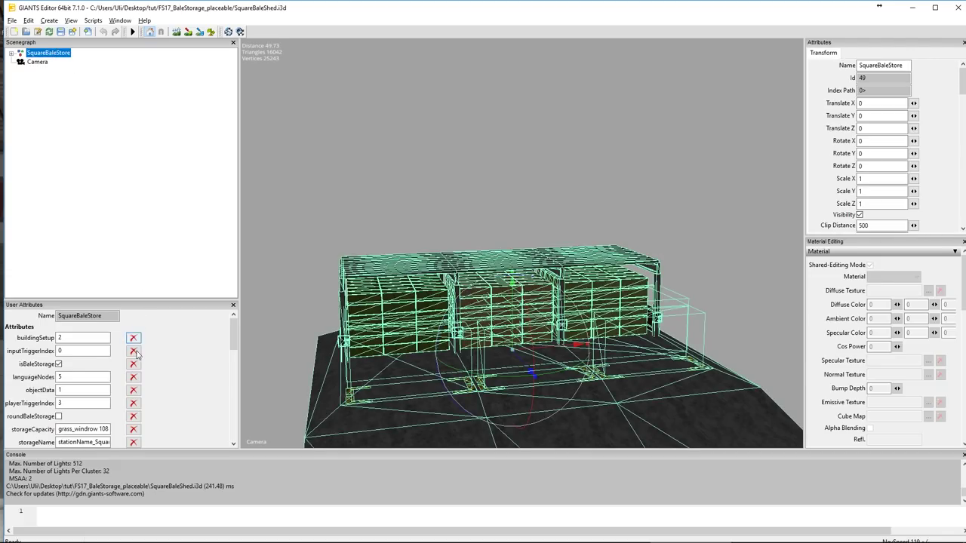
left_click(80, 428)
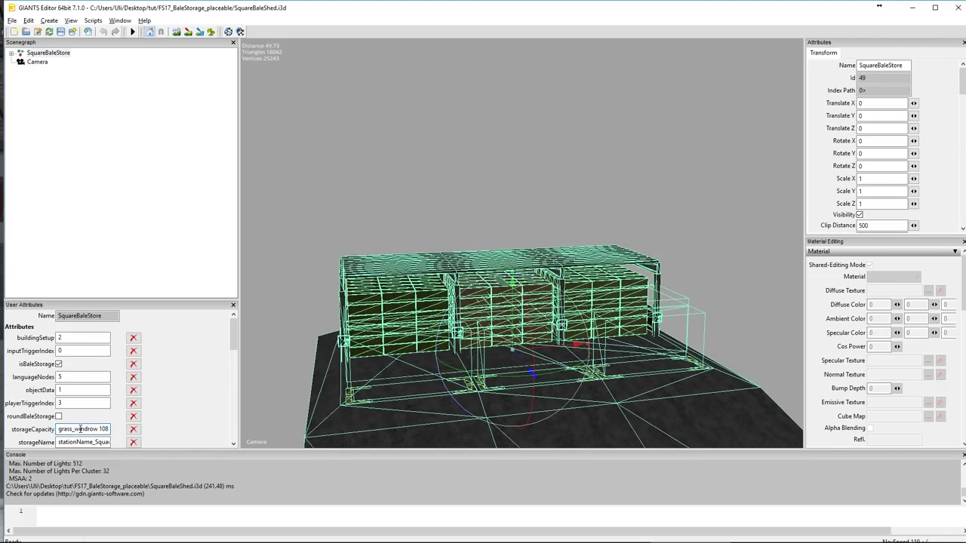
scroll(80, 428, "down", 2)
left_click(95, 399)
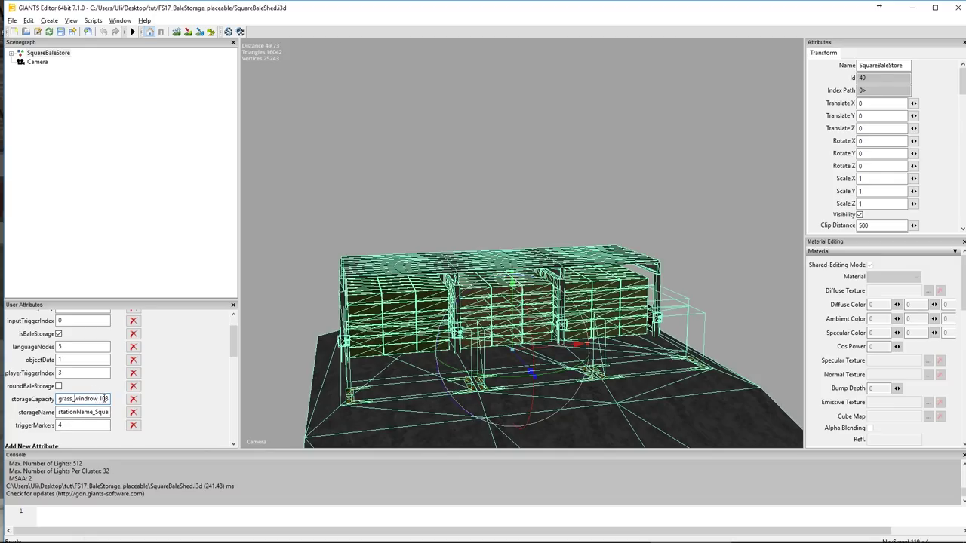
triple_click(110, 399)
left_click(77, 400)
key("BackSpace")
key("BackSpace")
key("BackSpace")
type("500")
key("BackSpace")
key("BackSpace")
key("BackSpace")
type("250")
- Set the second fill type's capacity in the storageCapacity attribute to 250
key("Right")
key("Right")
key("Right")
key("Right")
key("Right")
key("Right")
key("Right")
key("Right")
key("Right")
key("BackSpace")
key("BackSpace")
key("BackSpace")
type("250")
- Look through the storageCapacity entry and set the last fill type's capacity to 250 as well
key("Left")
key("Left")
key("Left")
key("Left")
key("Left")
key("Left")
key("Left")
key("Left")
key("Left")
key("Left")
key("Left")
key("Left")
key("Left")
key("Left")
key("Left")
key("Left")
key("Left")
key("Left")
key("Left")
key("Left")
key("Left")
key("Left")
key("Left")
key("Left")
key("Left")
key("Left")
key("Left")
key("Right")
key("Right")
key("Right")
key("Right")
key("Right")
key("Right")
key("Right")
key("Right")
key("Right")
key("Right")
key("Right")
key("Right")
key("Right")
key("Right")
key("Right")
key("Right")
key("Right")
key("Right")
key("Right")
key("Right")
key("Right")
key("Right")
key("Right")
key("Right")
key("Right")
key("Right")
key("Right")
key("Right")
key("Right")
key("Right")
key("Right")
key("Right")
key("Right")
key("Right")
key("BackSpace")
key("BackSpace")
key("BackSpace")
key("BackSpace")
type("250")
key("Tab")
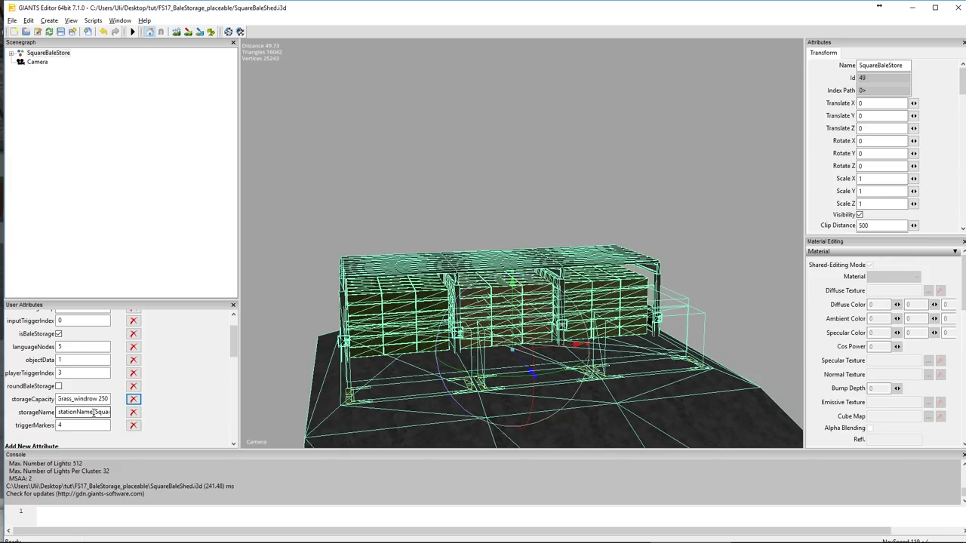
- Expand SquareBaleStore down to the SpawnNodes of squareGrass in BuildingSetup and select the first transform
left_click(10, 53)
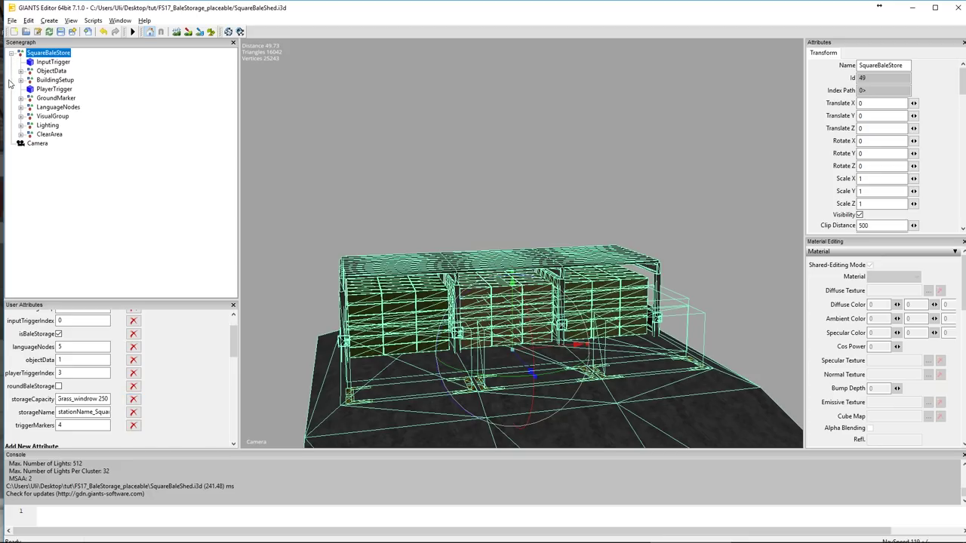
left_click(21, 80)
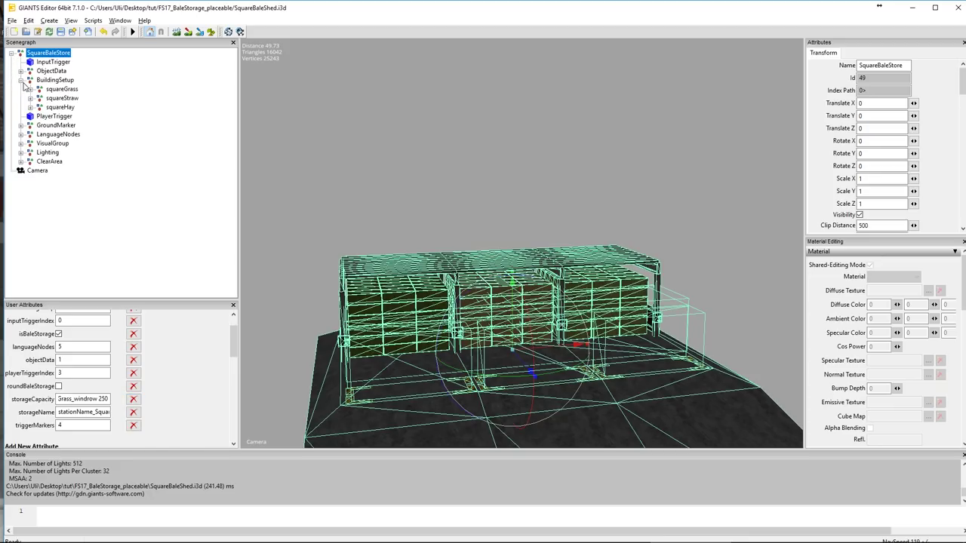
left_click(30, 89)
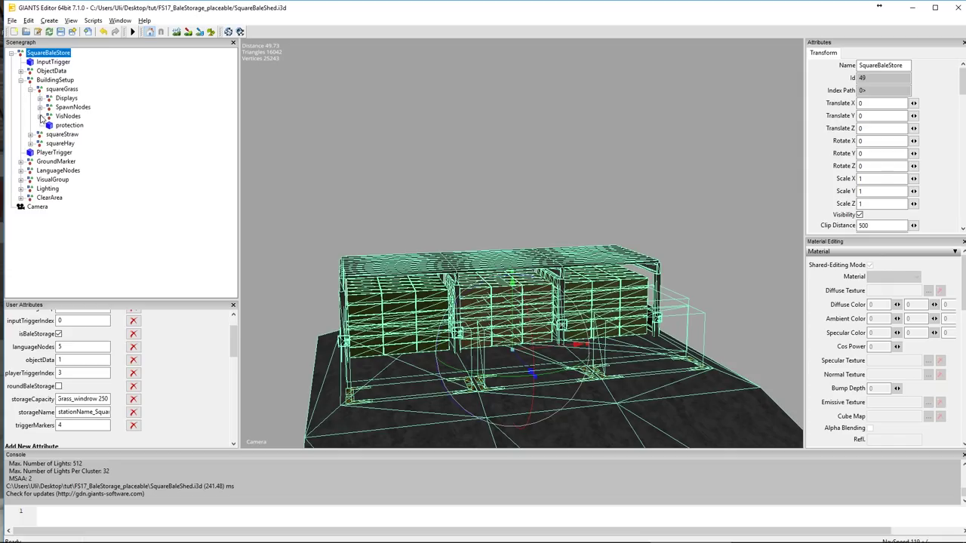
left_click(40, 107)
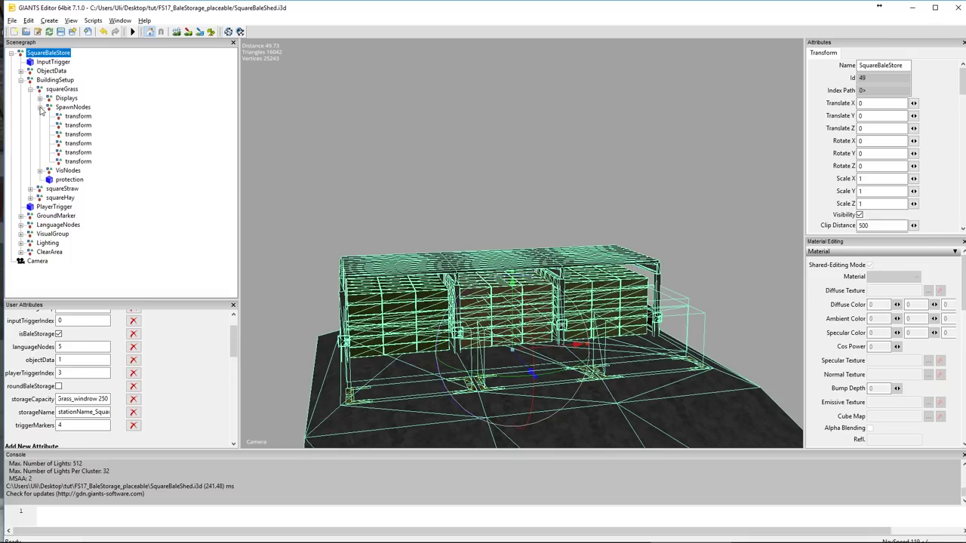
left_click(85, 118)
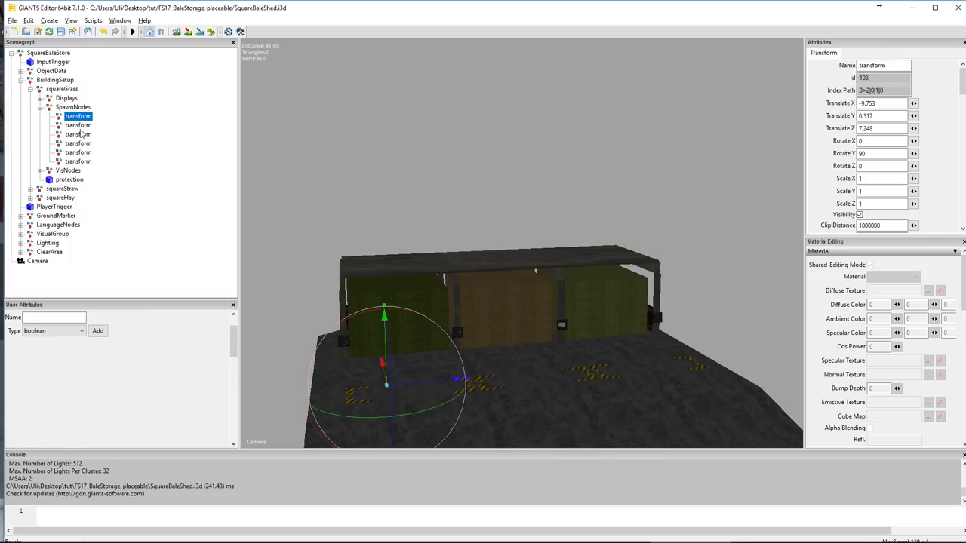
- Examine the position values of each of the six spawn transforms under squareGrass SpawnNodes
left_click(80, 126)
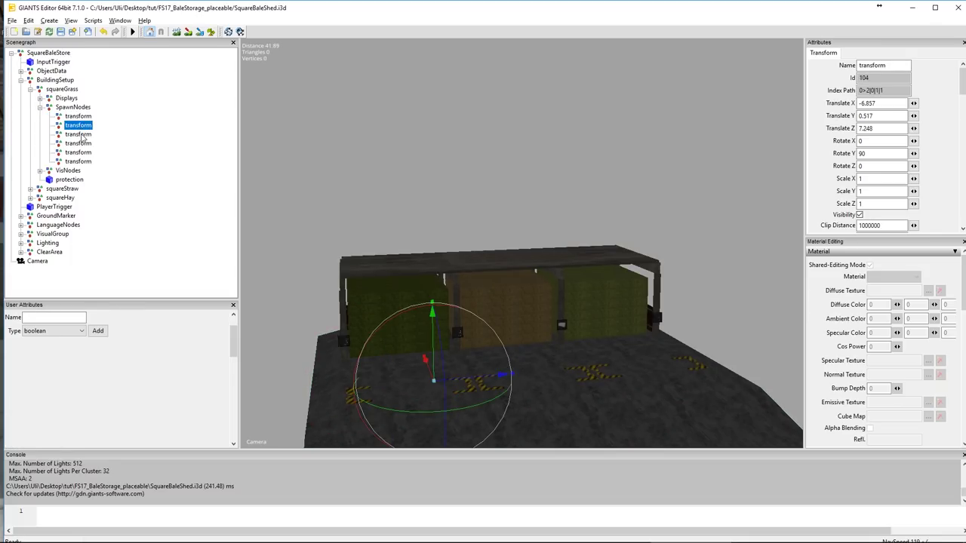
left_click(80, 134)
left_click(80, 143)
left_click(82, 153)
left_click(81, 163)
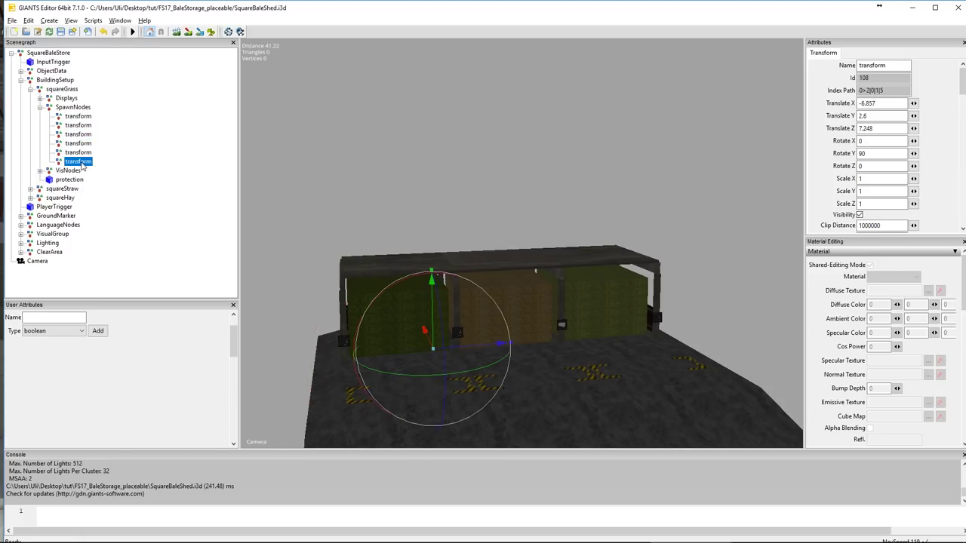
left_click(80, 117)
left_click(82, 125)
left_click(81, 134)
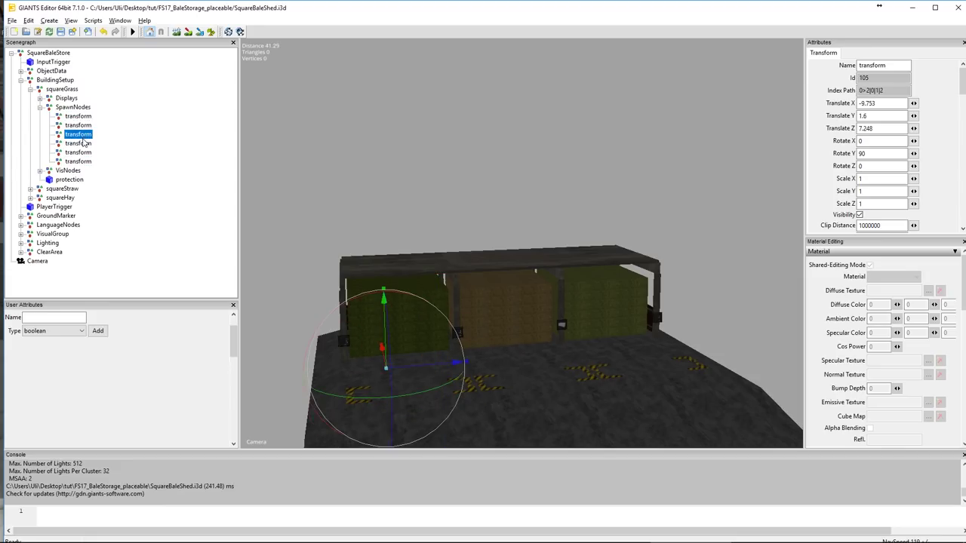
left_click(82, 143)
left_click(81, 153)
left_click(83, 162)
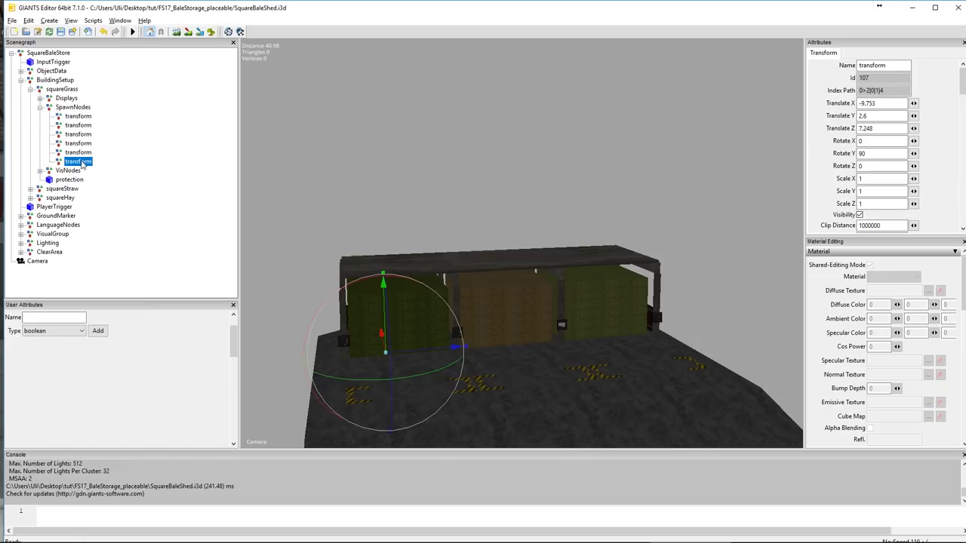
- Shift the first squareGrass spawn transform sideways to a Translate X of -10.35 over the marked floor area
left_click(77, 117)
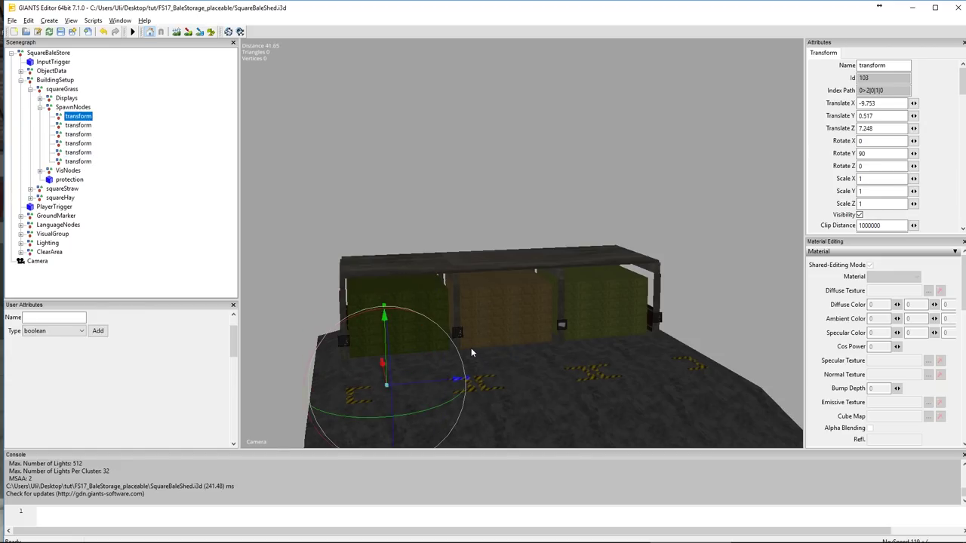
middle_click_drag(429, 344, 382, 176)
scroll(423, 166, "down", 5)
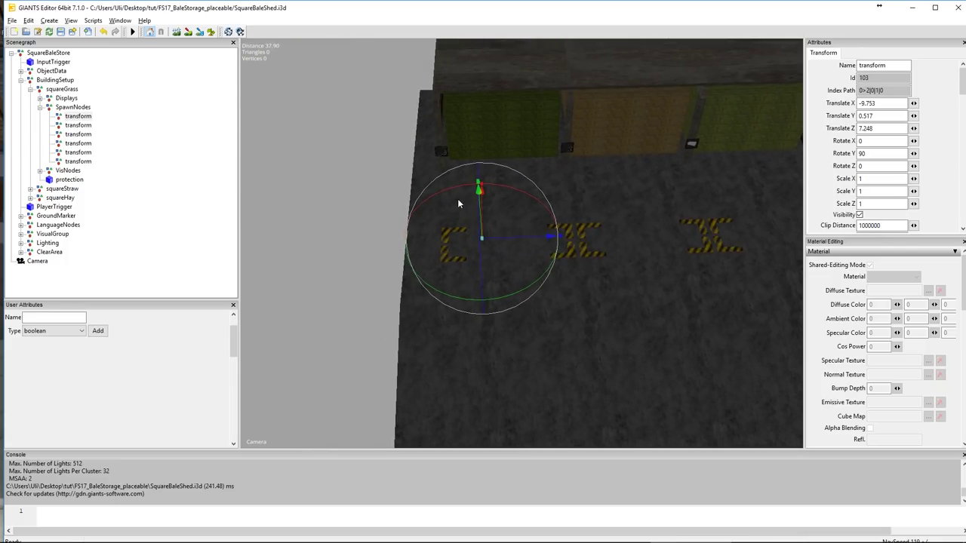
middle_click_drag(475, 225, 473, 265)
middle_click_drag(485, 116, 477, 128)
middle_click_drag(442, 176, 442, 176)
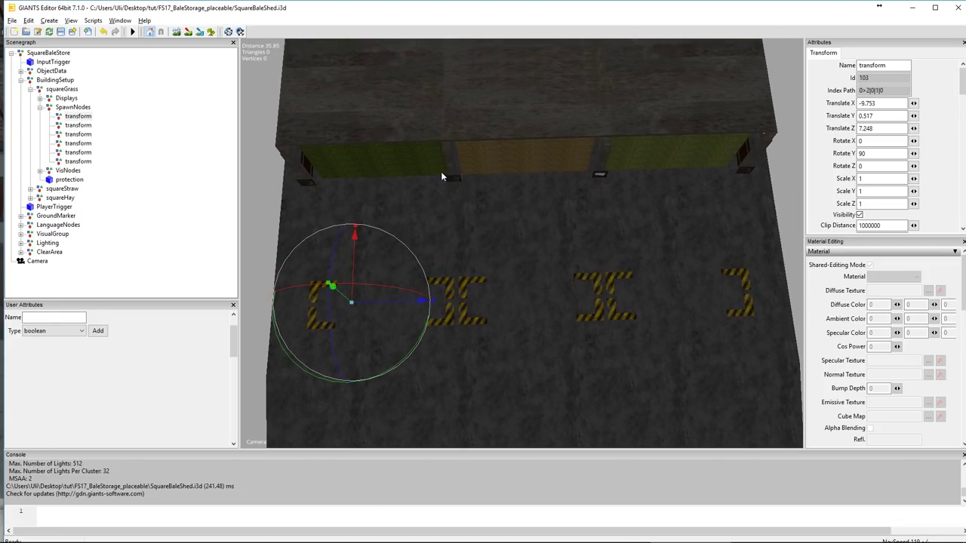
middle_click_drag(386, 213, 391, 217)
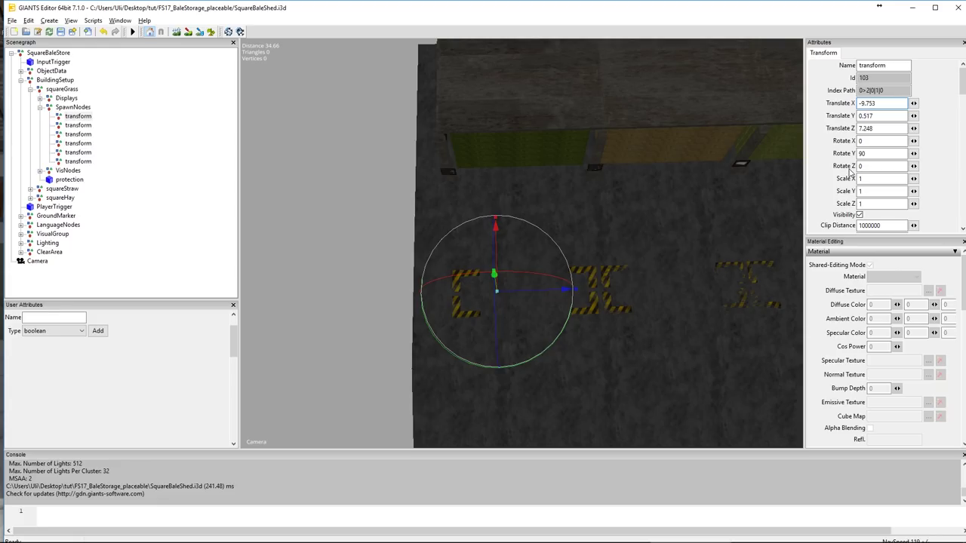
left_click_drag(914, 114, 888, 117)
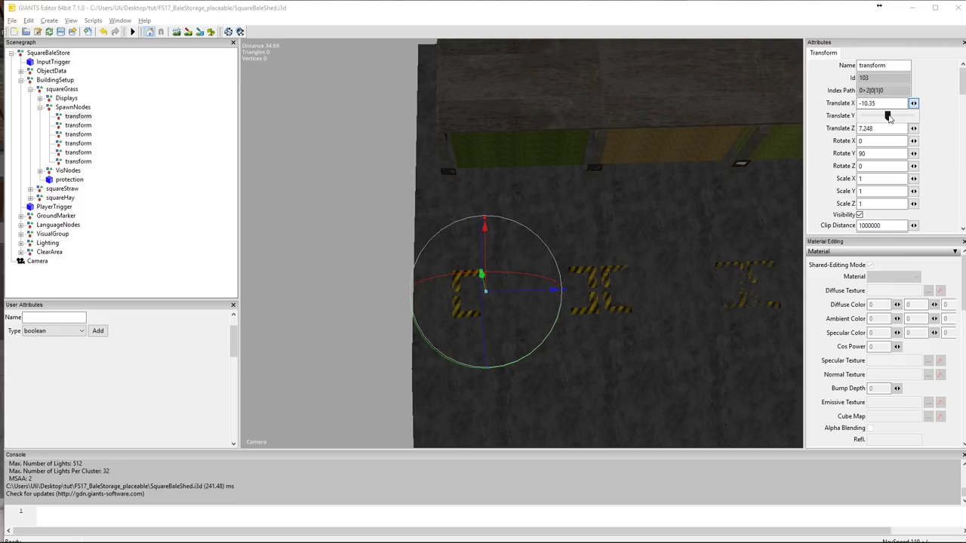
left_click_drag(889, 117, 888, 117)
- Expand VisNodes under squareGrass and check the Translate X value of the first lowPolyBaleS
left_click(40, 171)
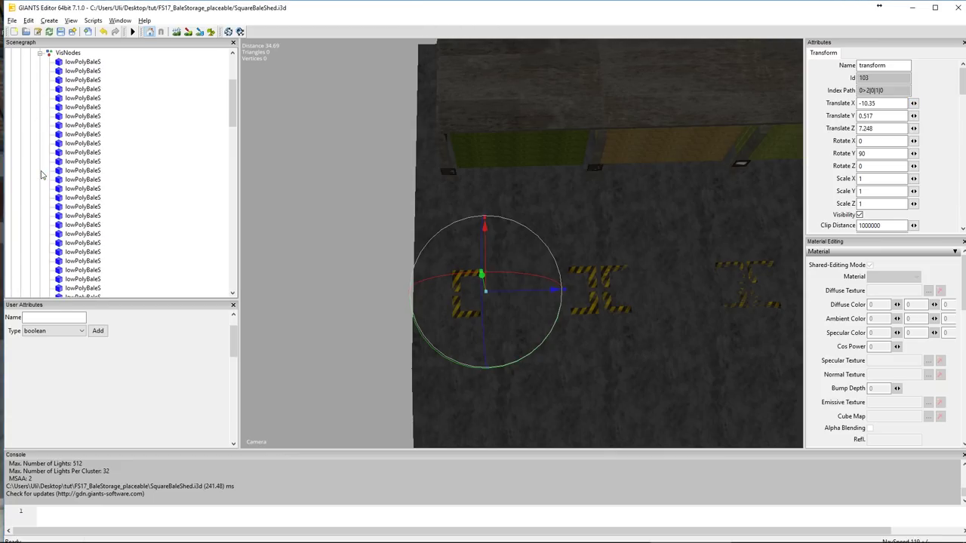
left_click(83, 62)
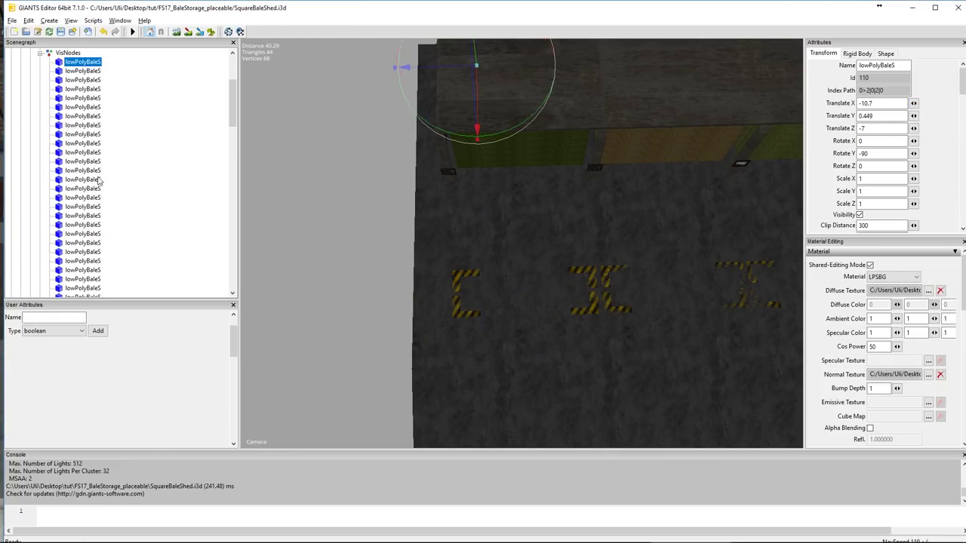
left_click_drag(879, 105, 847, 102)
key("alt+c")
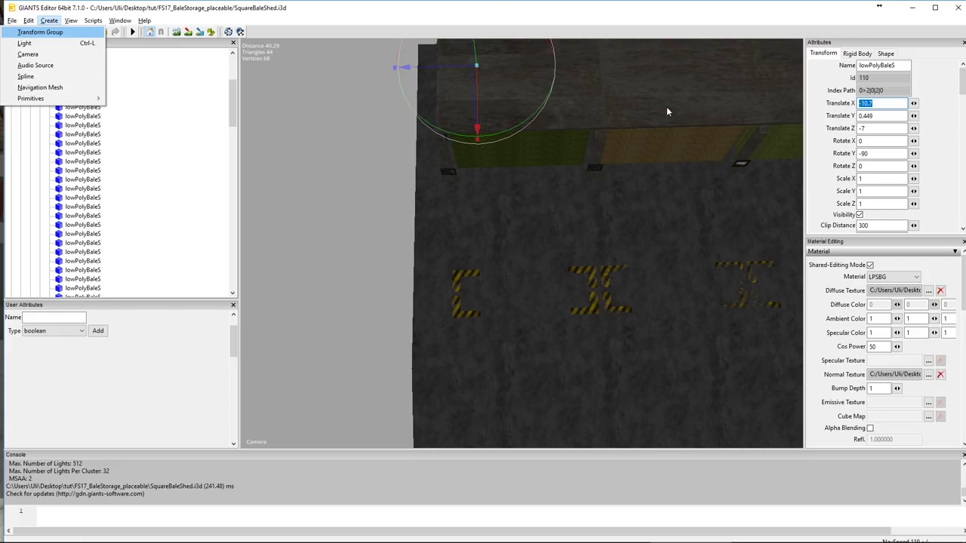
left_click(885, 103)
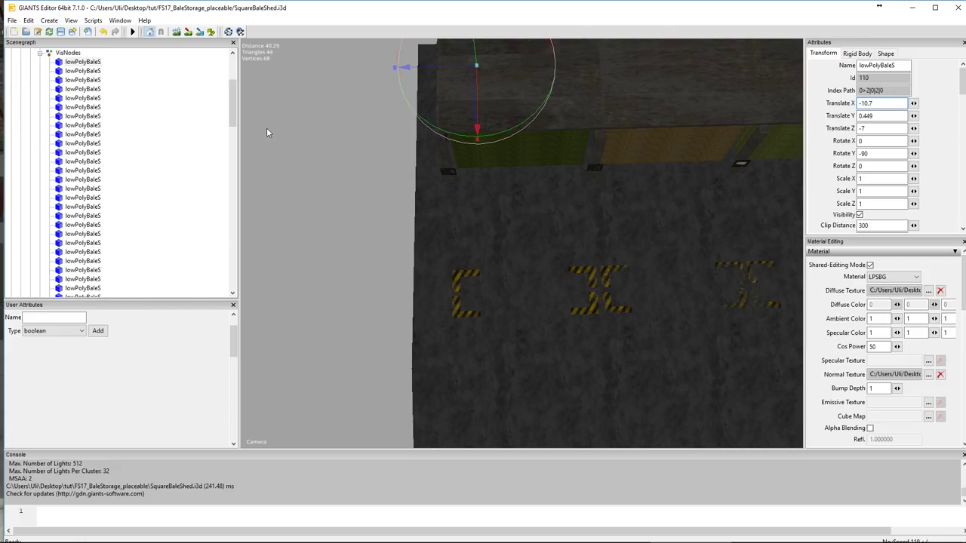
- Compare the Translate X positions of the last three lowPolyBaleS bales in the squareGrass VisNodes
left_click_drag(232, 122, 230, 277)
left_click(84, 224)
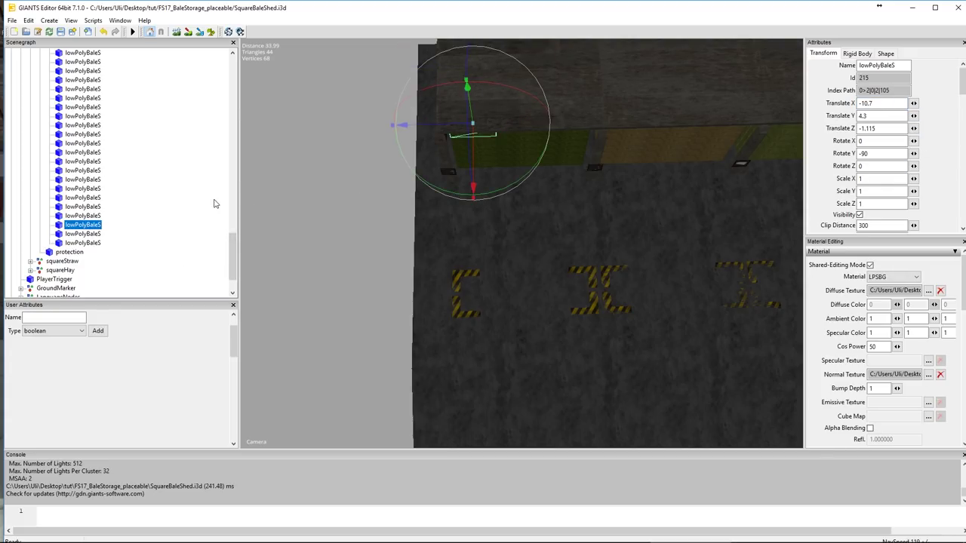
left_click(89, 234)
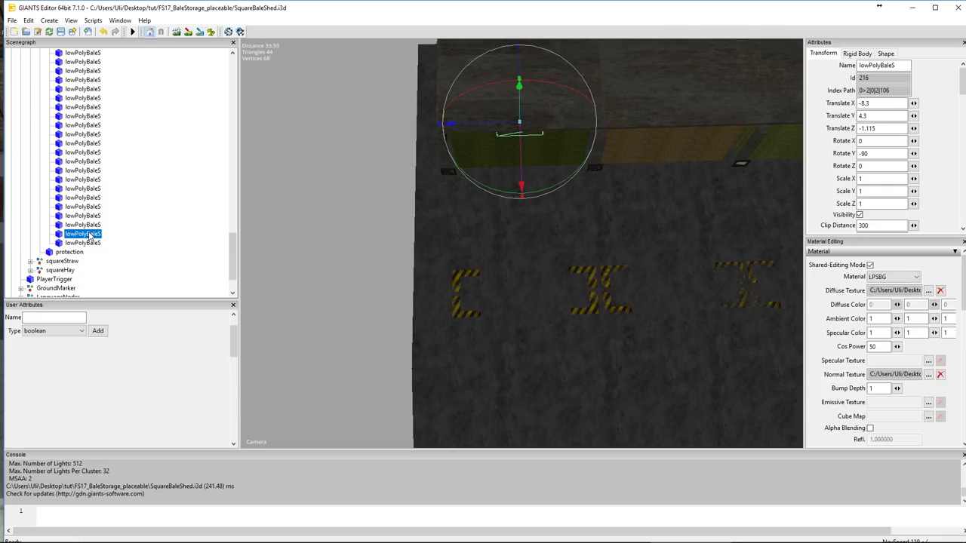
left_click(83, 243)
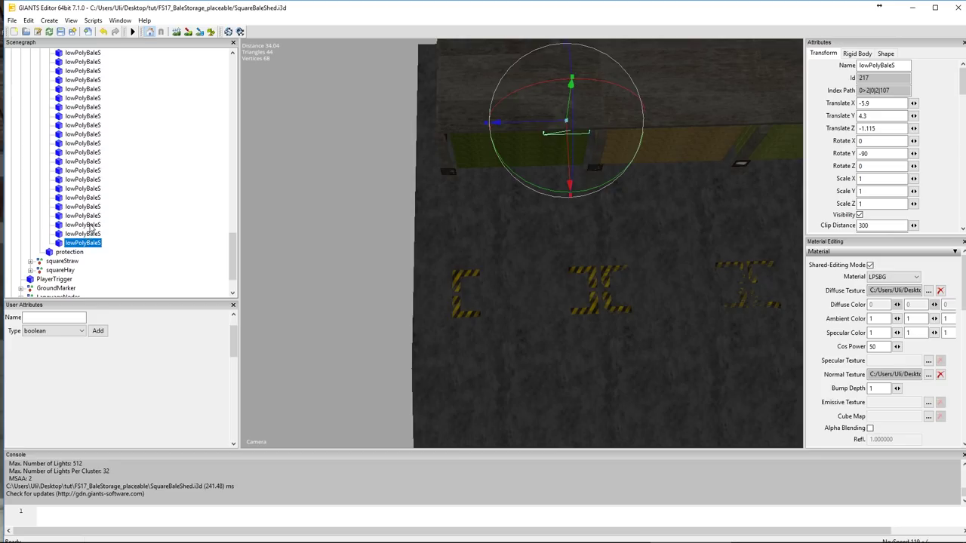
- Copy the Translate X of the third-to-last lowPolyBaleS to the first squareGrass spawn transform, setting it to -10.7
left_click(89, 225)
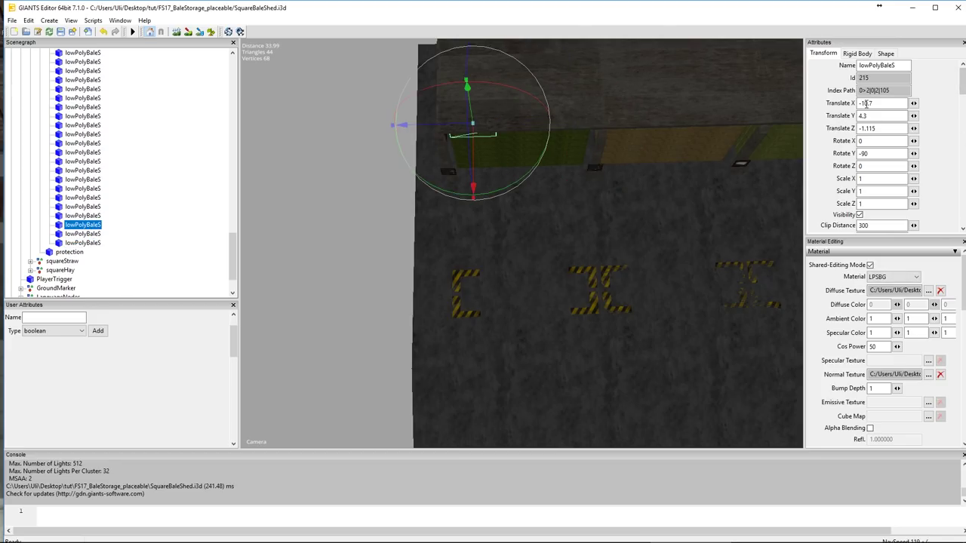
left_click_drag(875, 102, 840, 104)
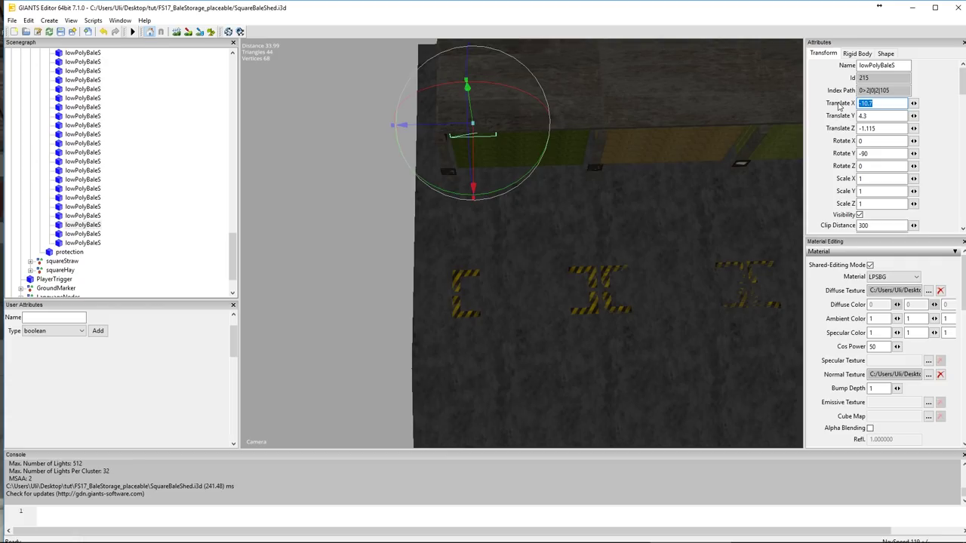
scroll(233, 258, "down", 1)
left_click_drag(233, 258, 243, 71)
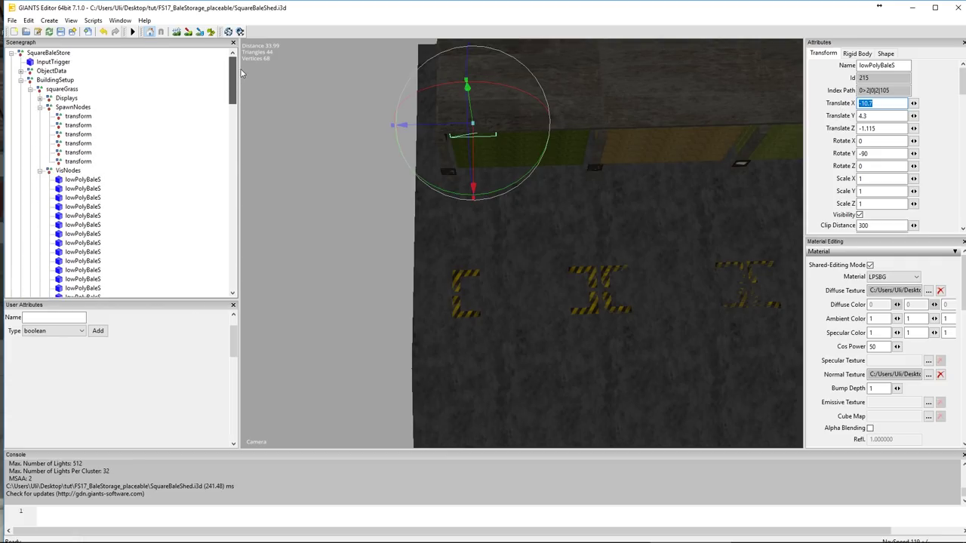
left_click(78, 116)
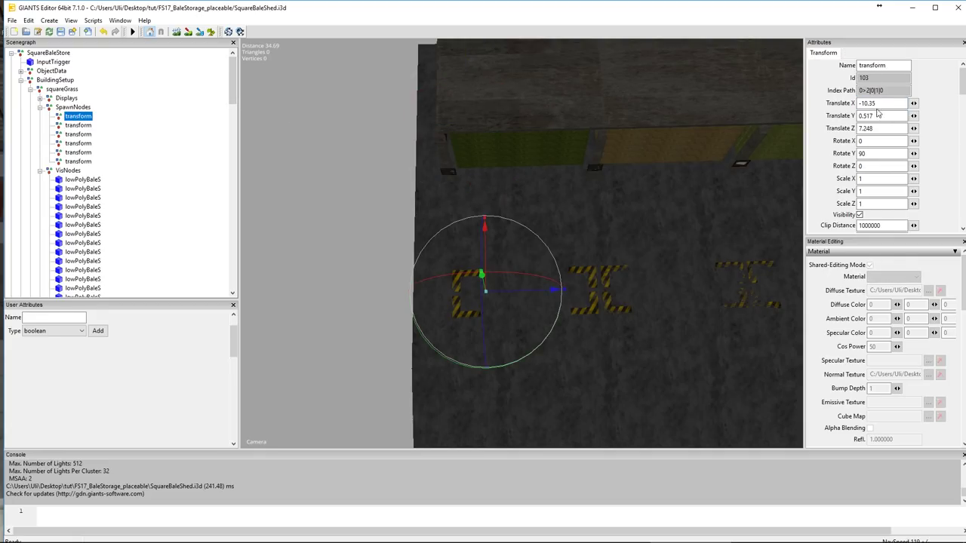
left_click_drag(879, 102, 801, 103)
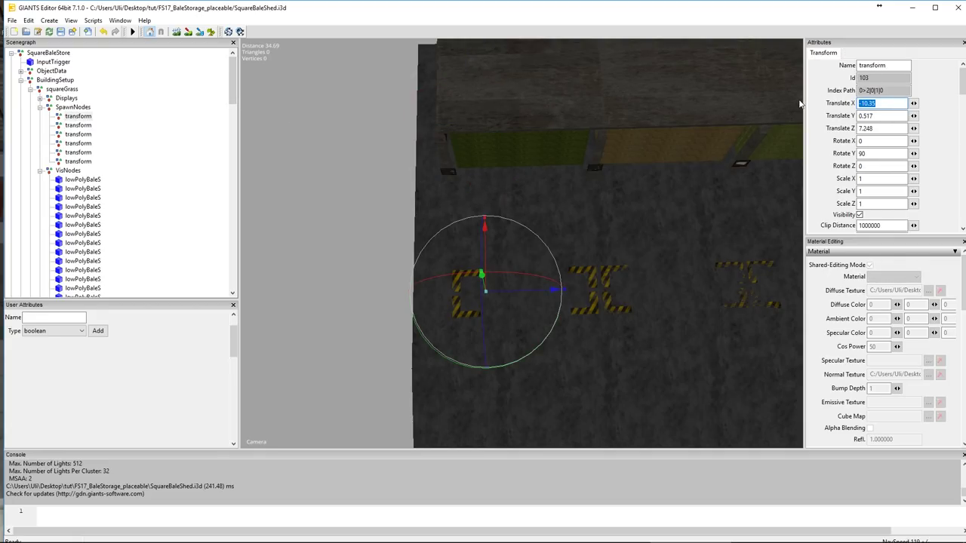
type("-10.7")
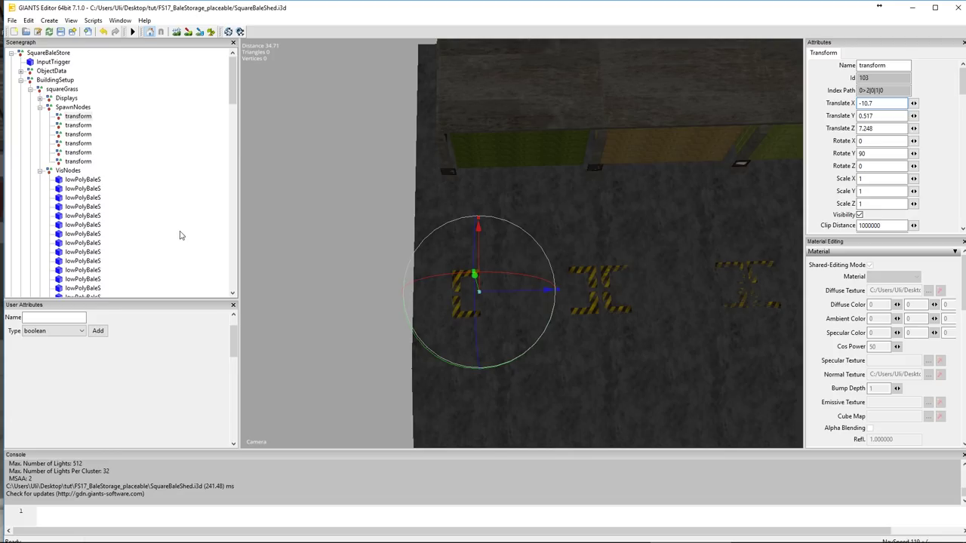
- Copy the Translate X of the second-to-last lowPolyBaleS to the second squareGrass spawn transform, setting it to -8.3
scroll(234, 85, "down", 1)
scroll(234, 85, "down", 3)
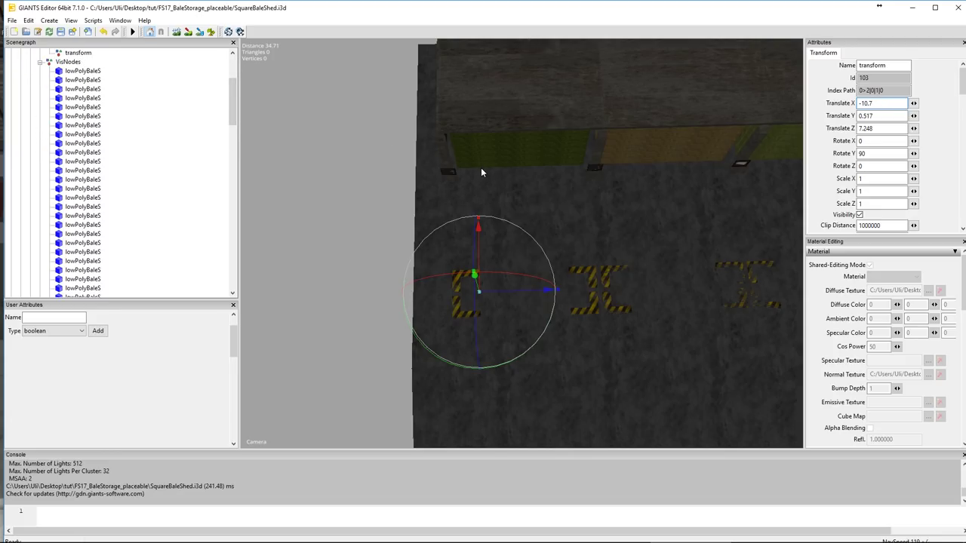
scroll(235, 135, "down", 1)
left_click_drag(234, 136, 235, 278)
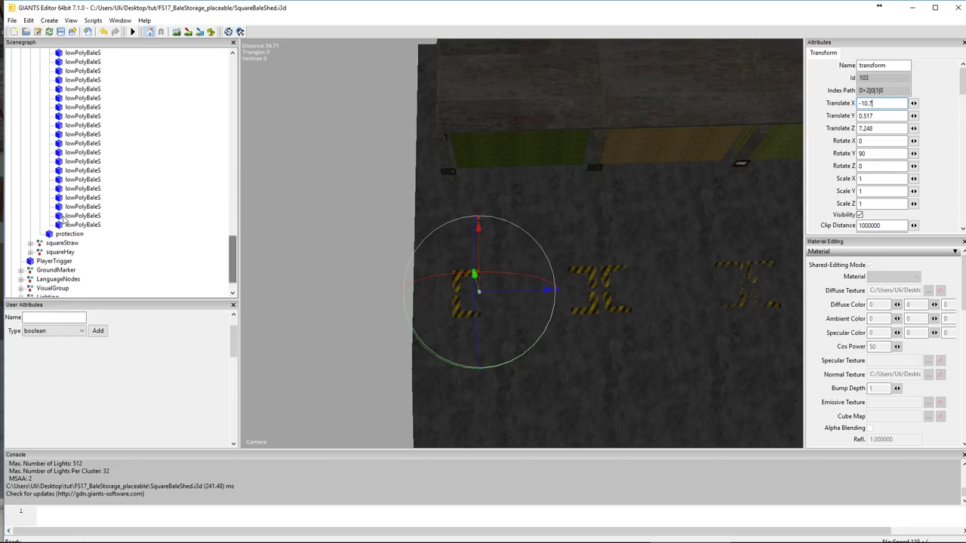
left_click(85, 216)
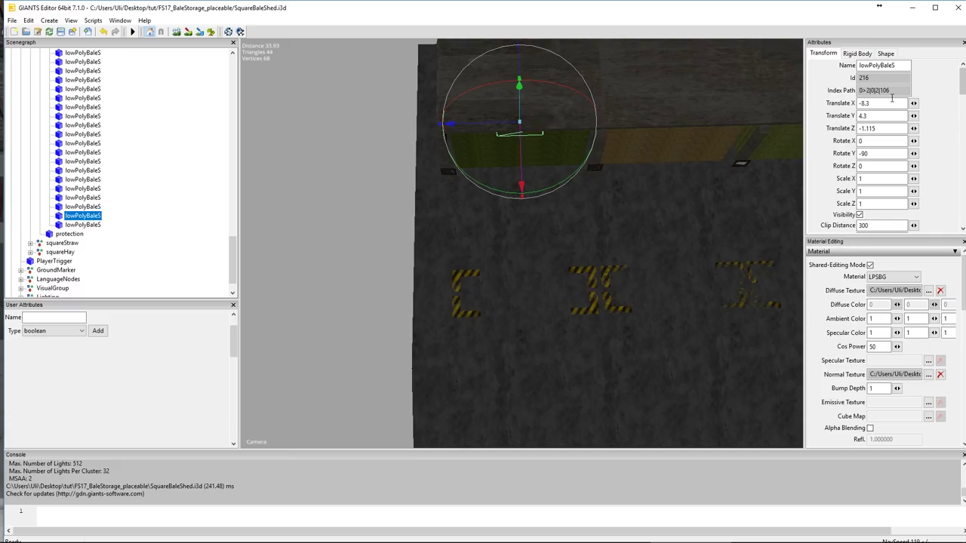
left_click_drag(887, 104, 853, 104)
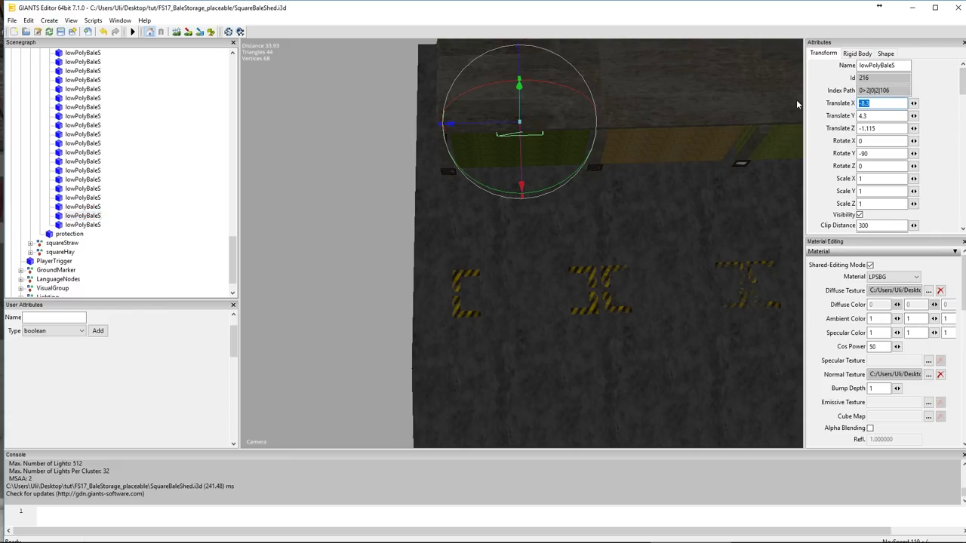
left_click_drag(233, 249, 235, 75)
left_click(78, 125)
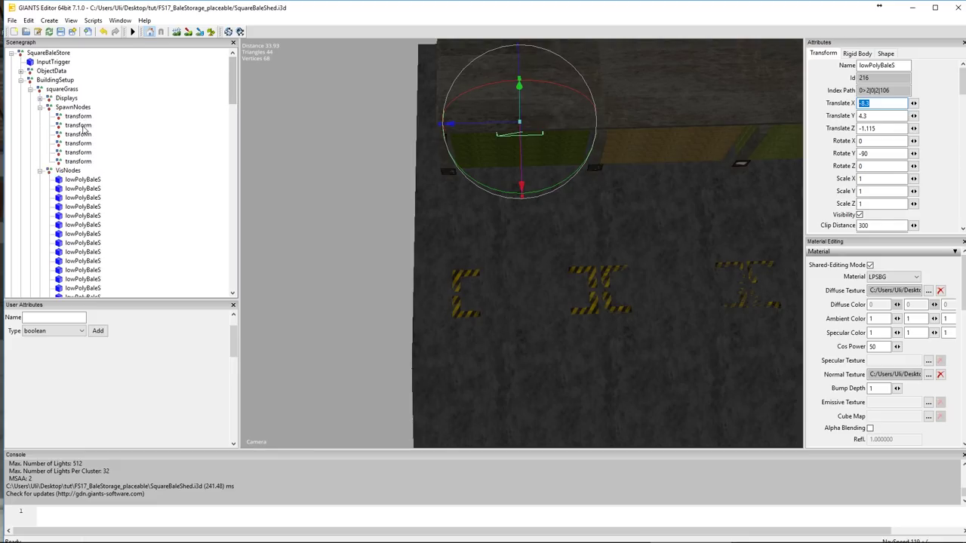
left_click_drag(888, 103, 802, 104)
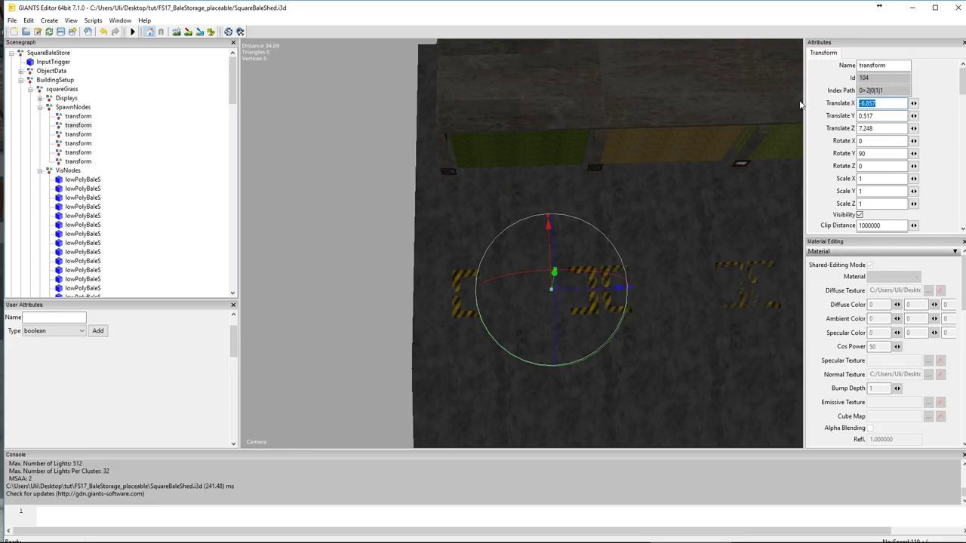
type("-8.3")
key("Return")
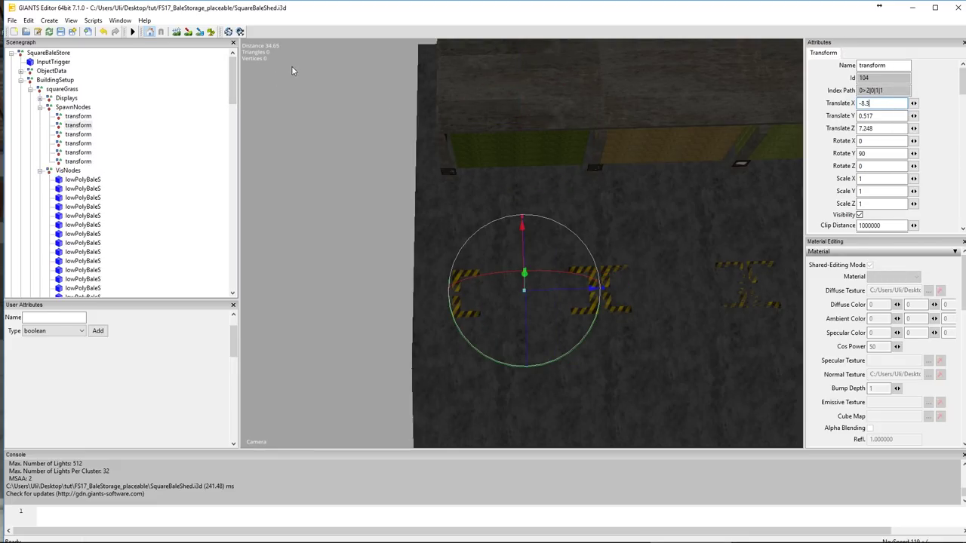
- Copy the Translate X of the last lowPolyBaleS to the third squareGrass spawn transform, setting it to -5.9
left_click_drag(231, 87, 130, 251)
left_click(95, 216)
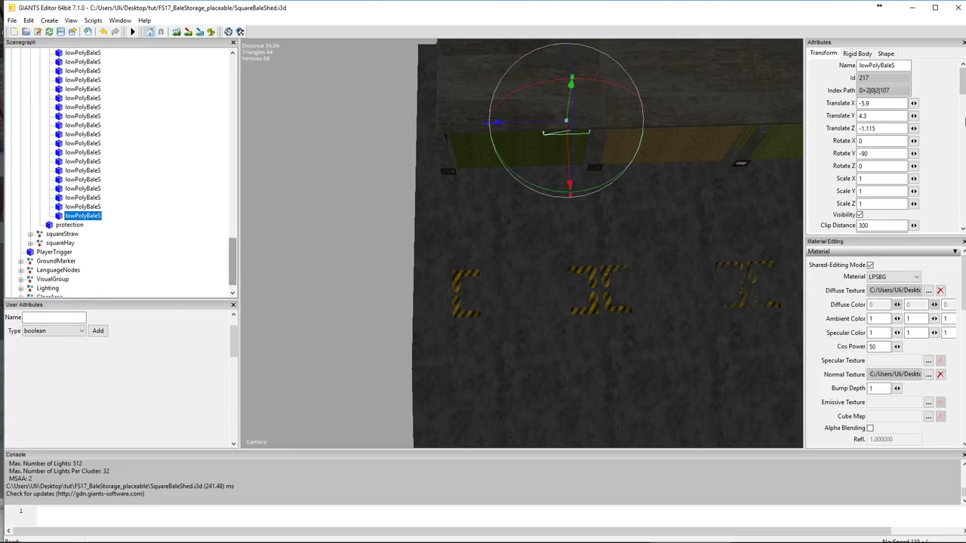
left_click_drag(876, 103, 825, 102)
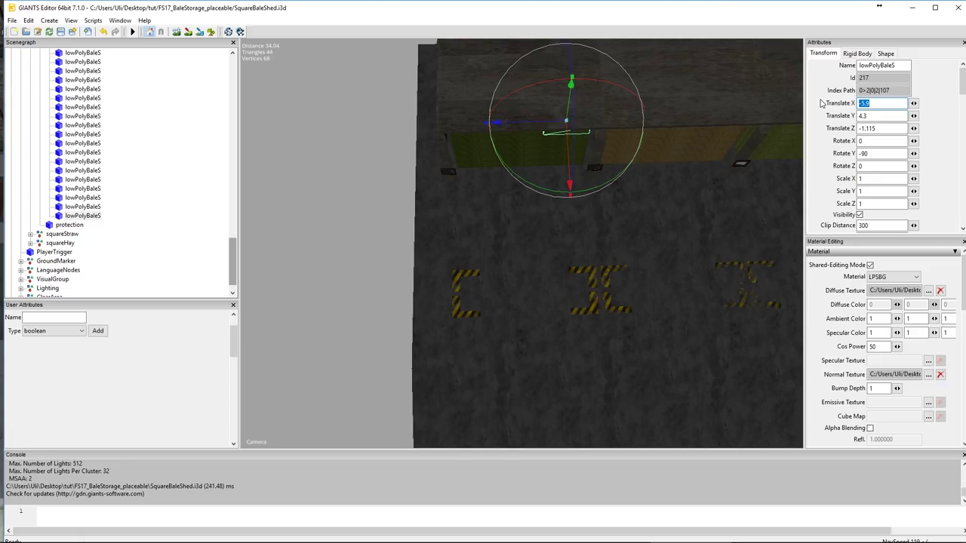
left_click_drag(235, 252, 238, 79)
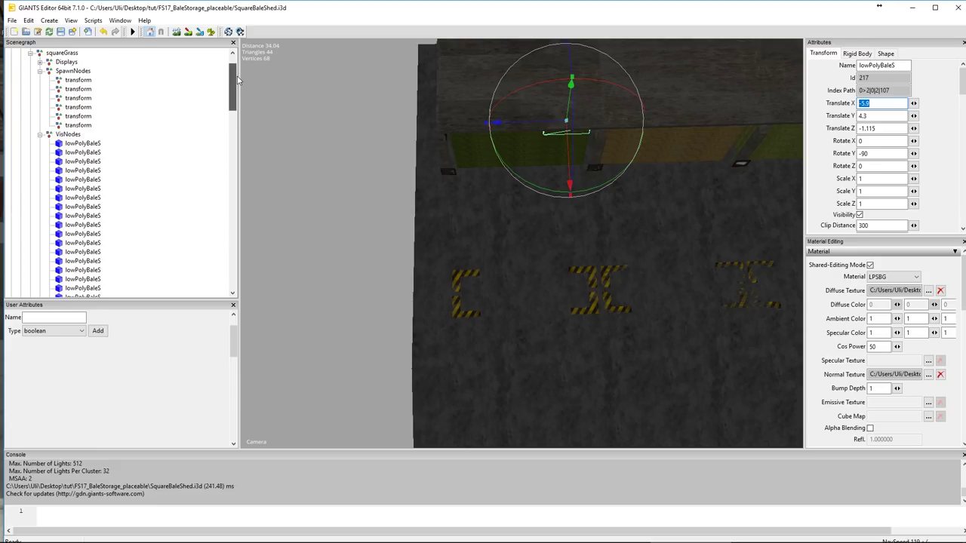
left_click(77, 99)
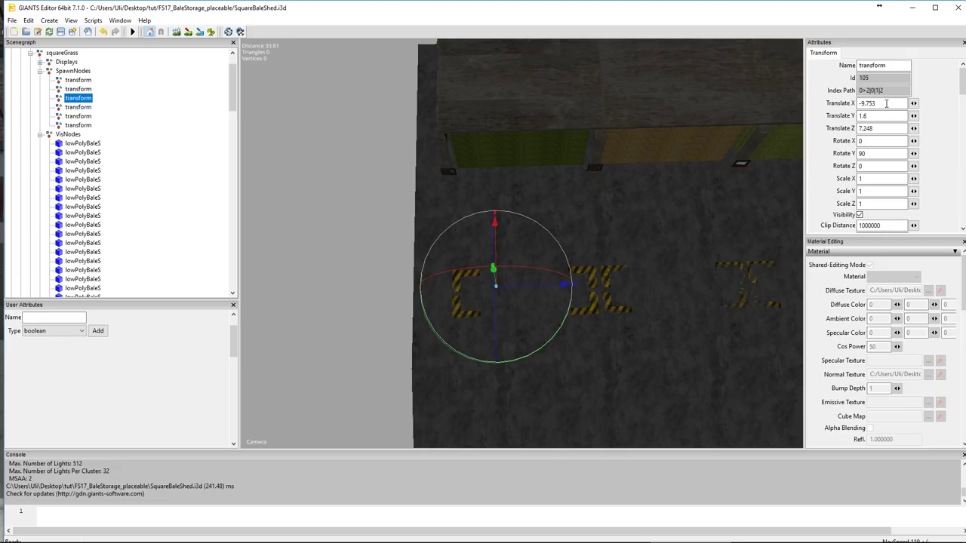
left_click_drag(882, 104, 804, 105)
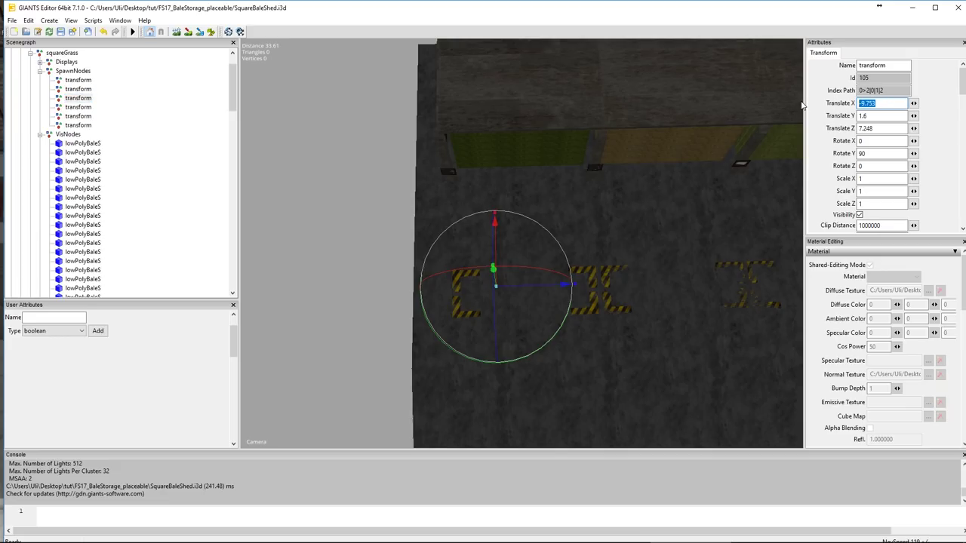
type("-5.9")
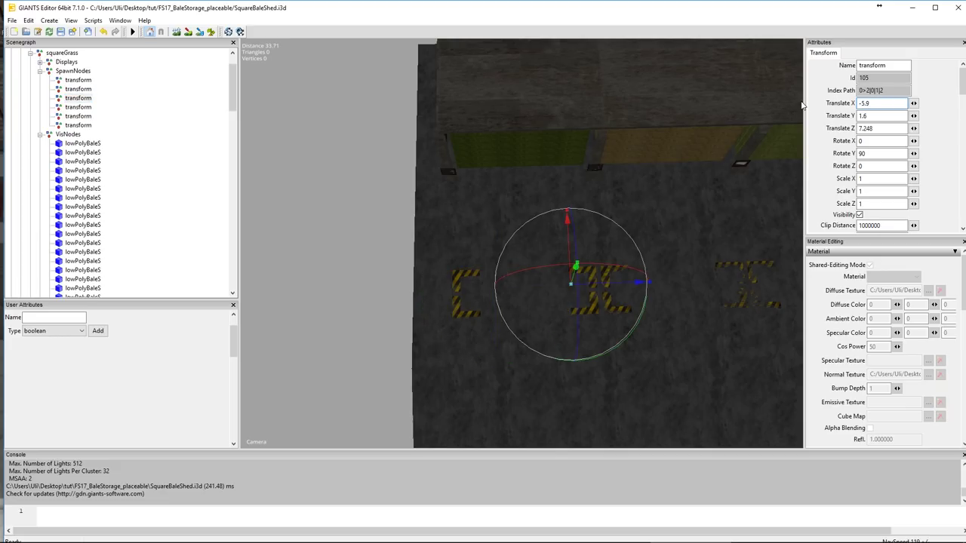
- Copy the first squareGrass spawn transform's Translate Y to the third spawn transform and round it to 0.5
left_click(82, 80)
left_click_drag(888, 116, 806, 114)
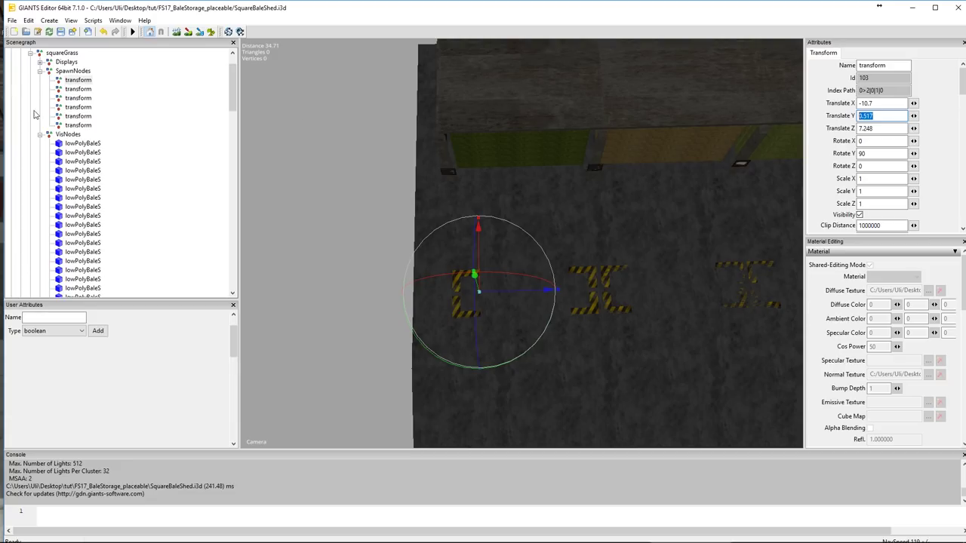
left_click(79, 98)
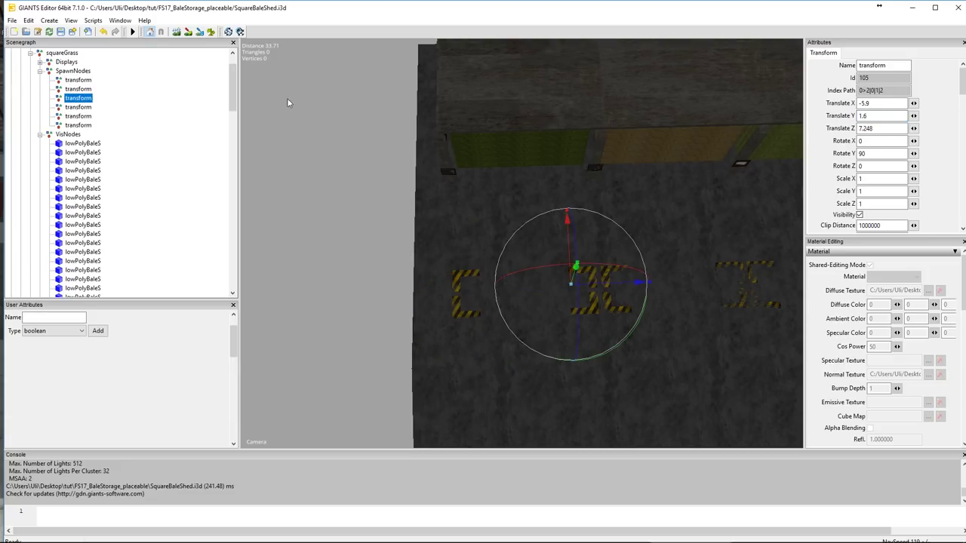
left_click_drag(868, 115, 814, 117)
type("0.517")
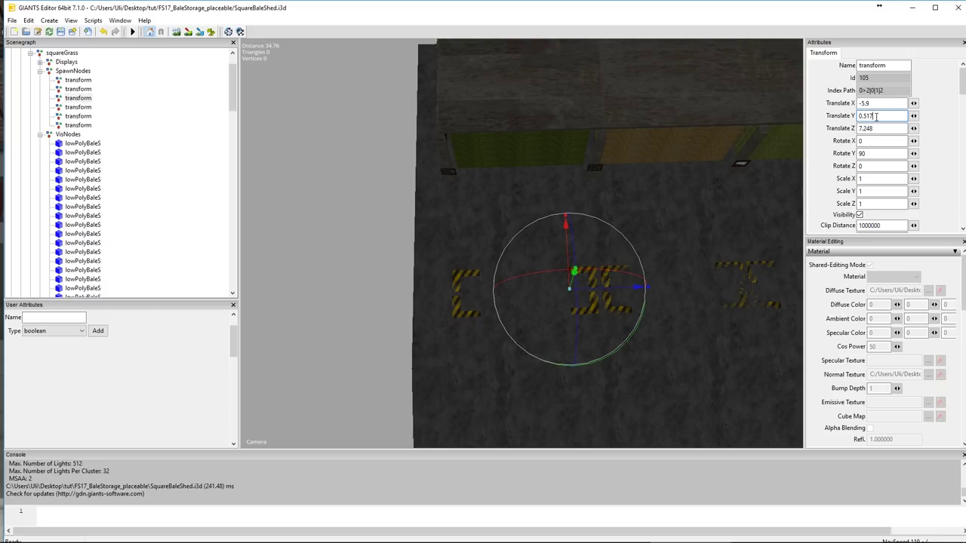
key("BackSpace")
key("BackSpace")
- Set the second squareGrass spawn transform's Translate Y to 0.5
left_click(68, 89)
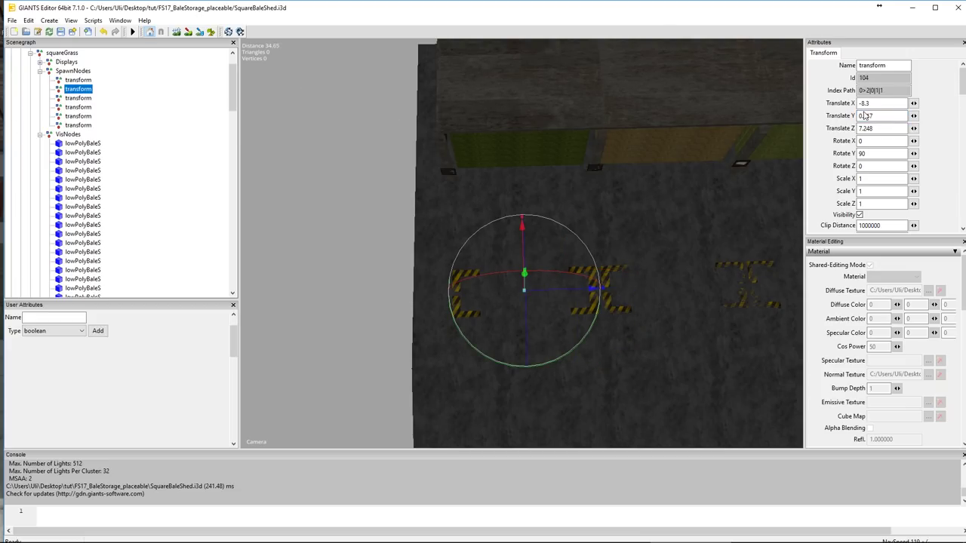
left_click(879, 116)
key("BackSpace")
key("BackSpace")
- Set the first squareGrass spawn transform's Translate Y to 0.5 and check the second and third transforms against it
left_click(78, 80)
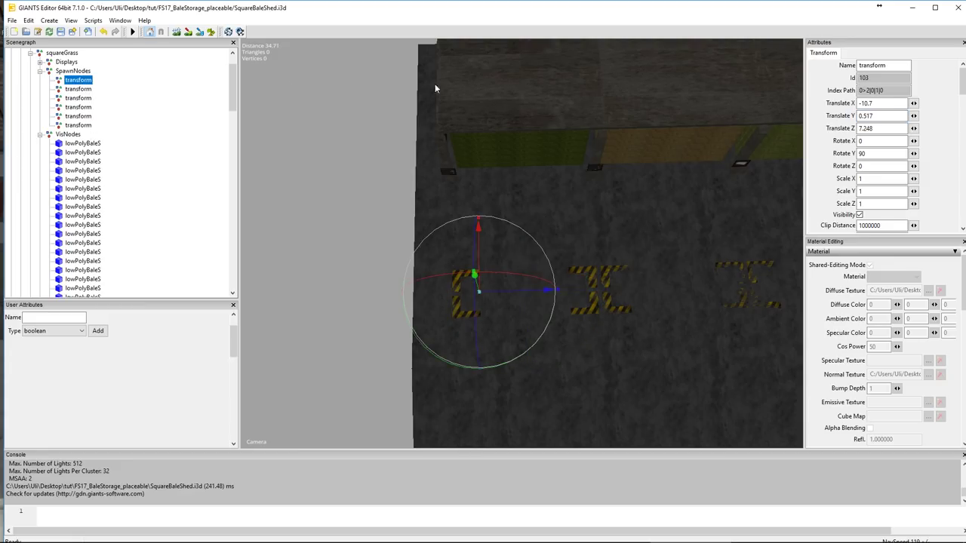
left_click(875, 115)
key("BackSpace")
key("Tab")
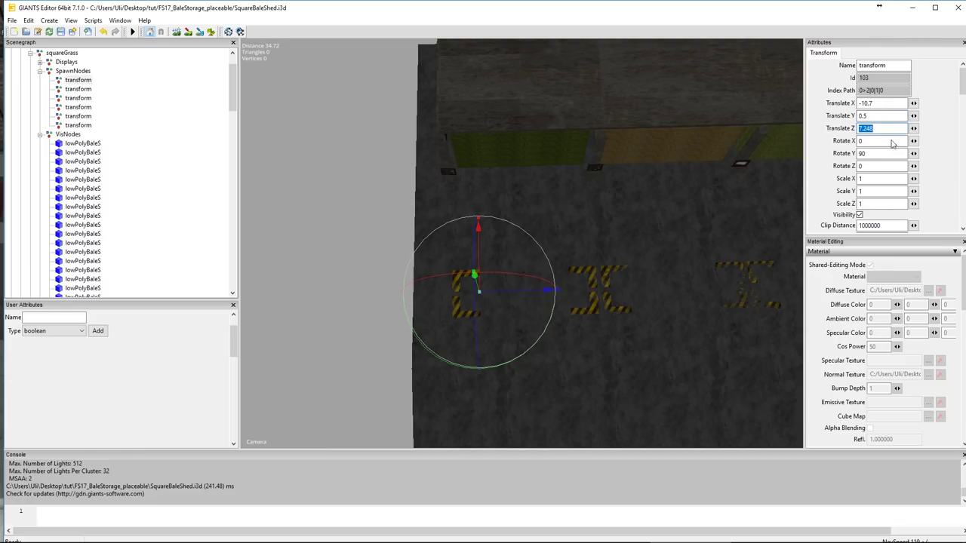
left_click(78, 89)
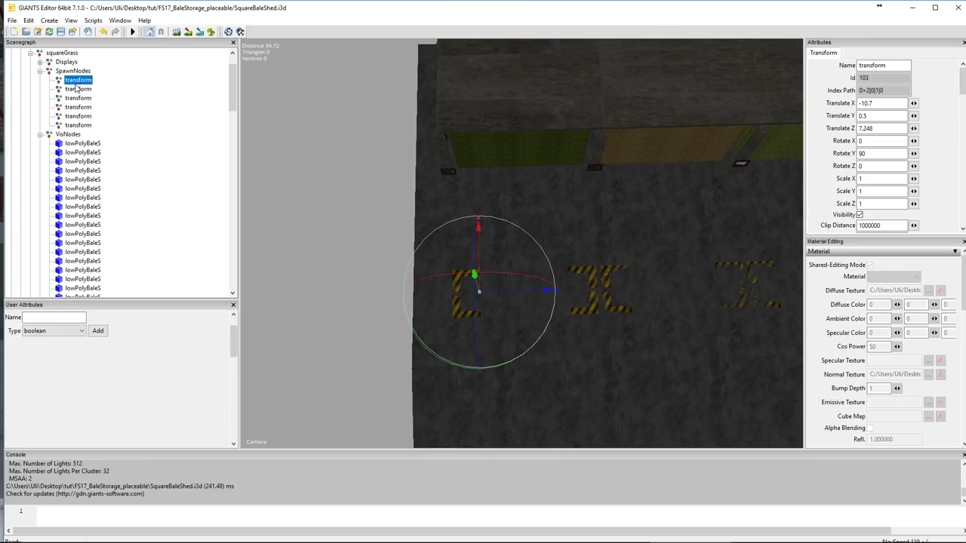
left_click(77, 99)
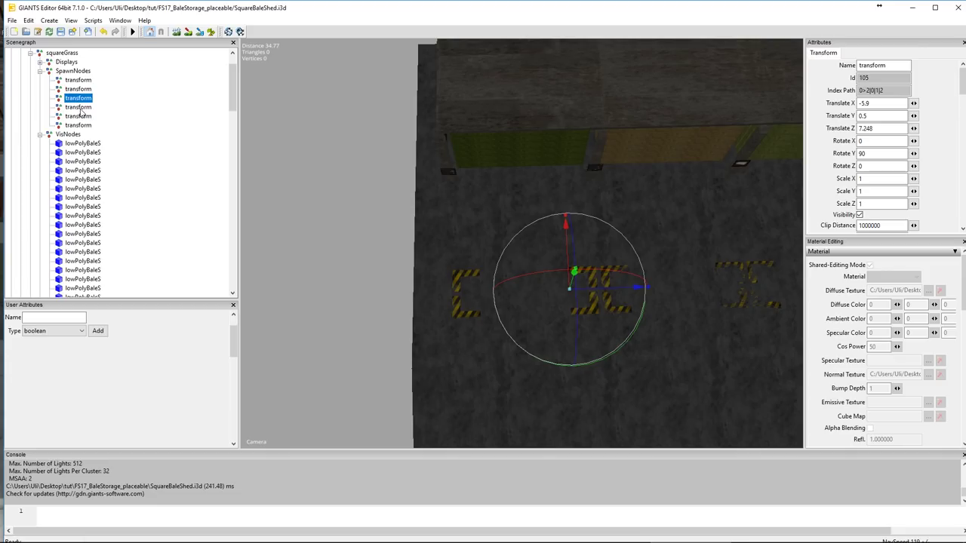
- Set the fourth squareGrass spawn transform's Translate X to -10.7
left_click(83, 108)
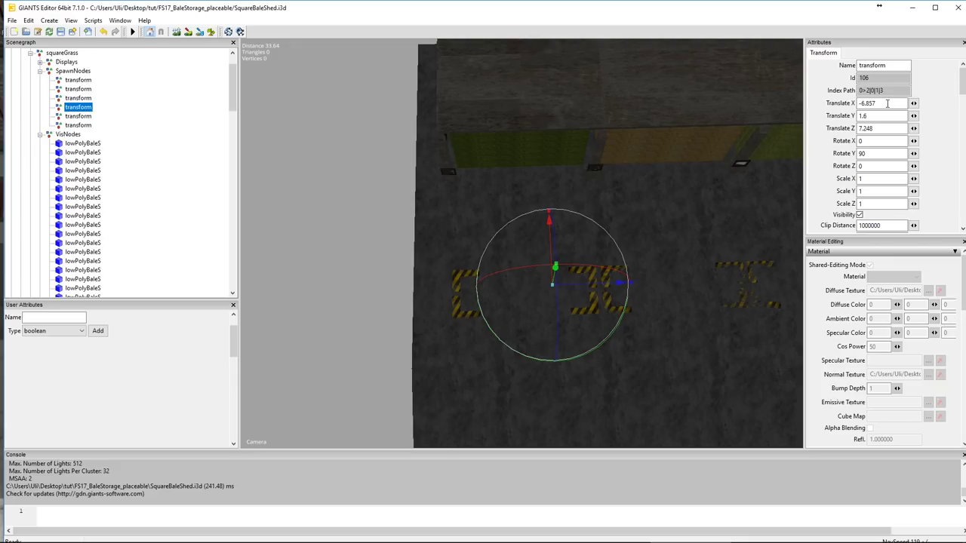
left_click(887, 102)
type("-")
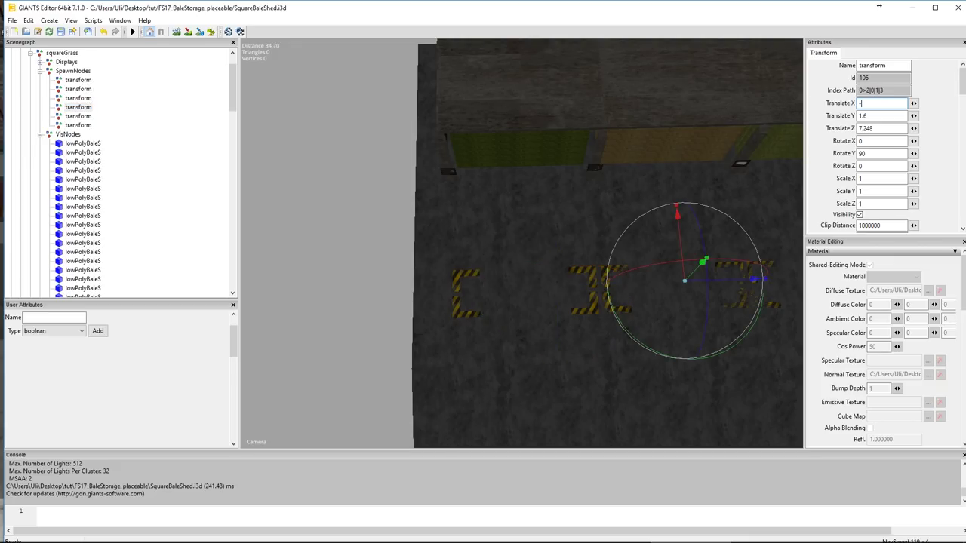
type("10.7")
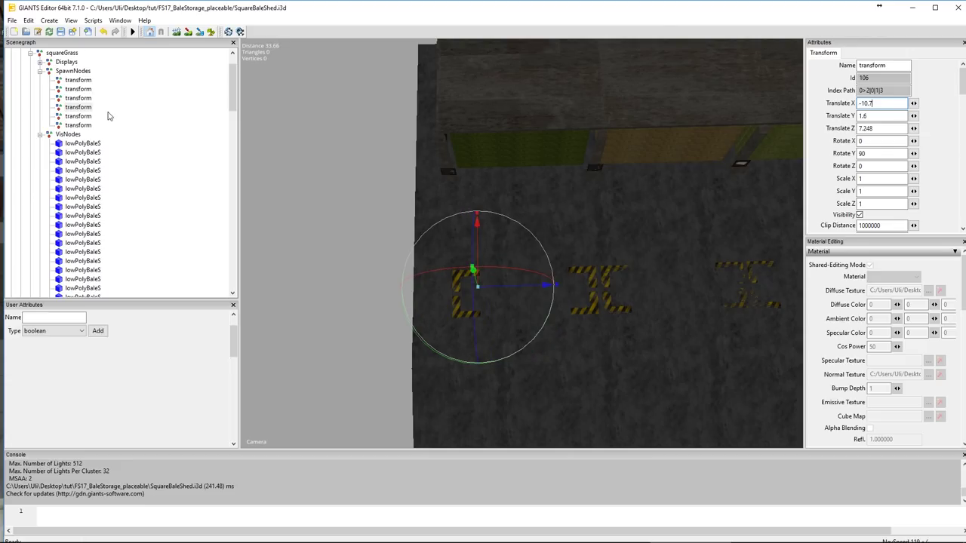
- Set the fifth squareGrass spawn transform's Translate X to -8.3
left_click(84, 117)
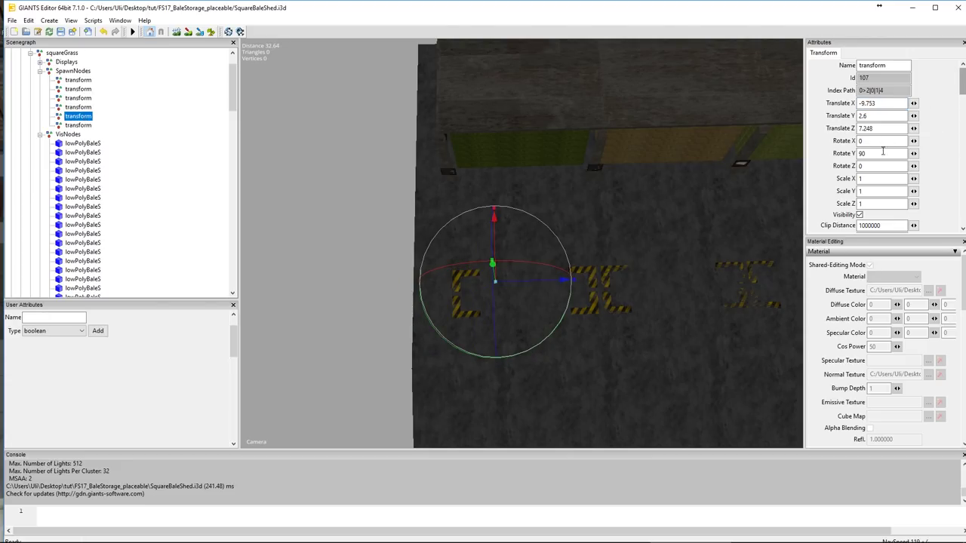
left_click_drag(882, 103, 840, 105)
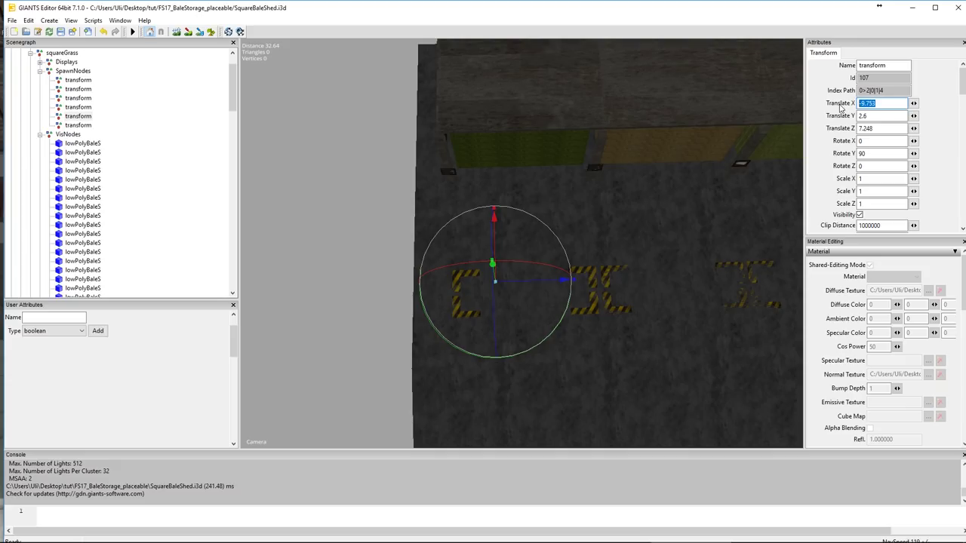
type("-8.")
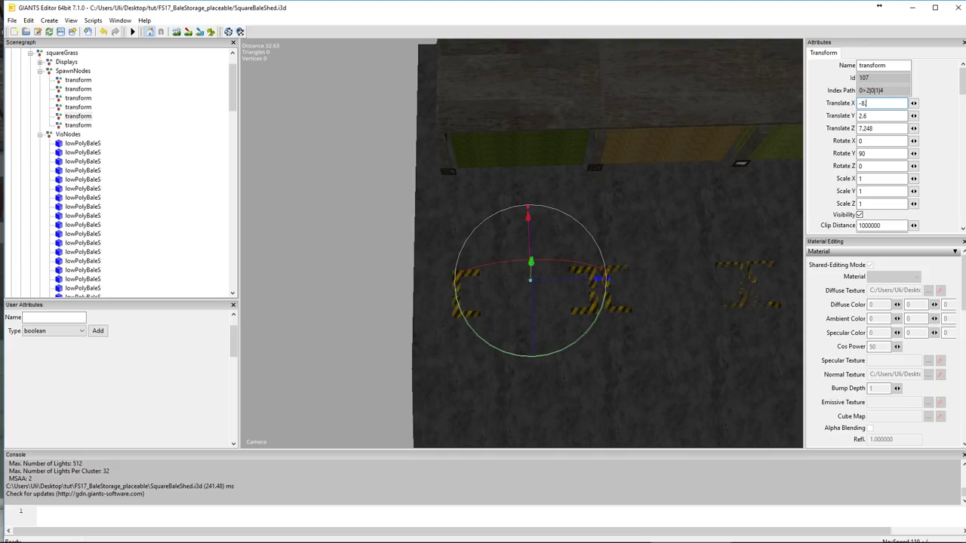
type("3")
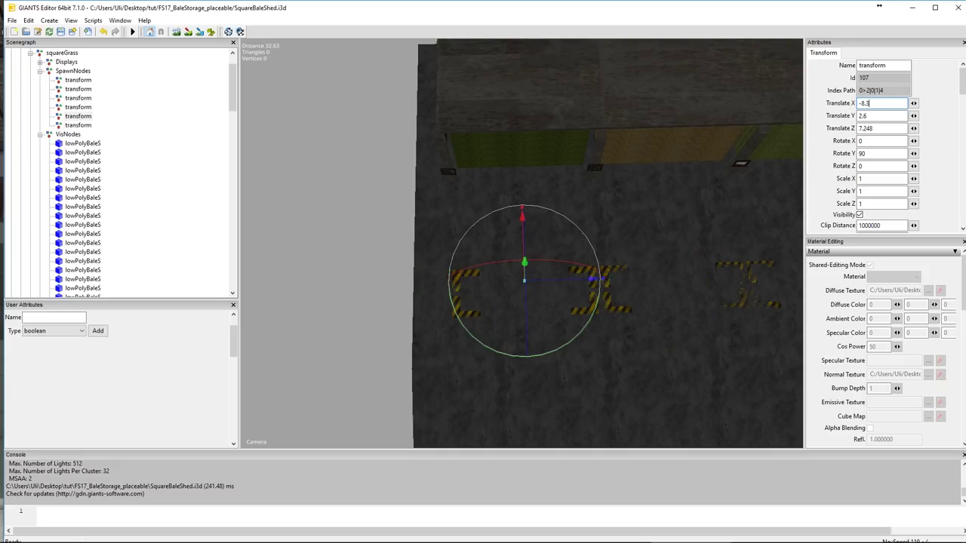
- Set the sixth squareGrass spawn transform's Translate X to -5.9 and its Translate Y to 1.6
left_click(76, 125)
double_click(882, 105)
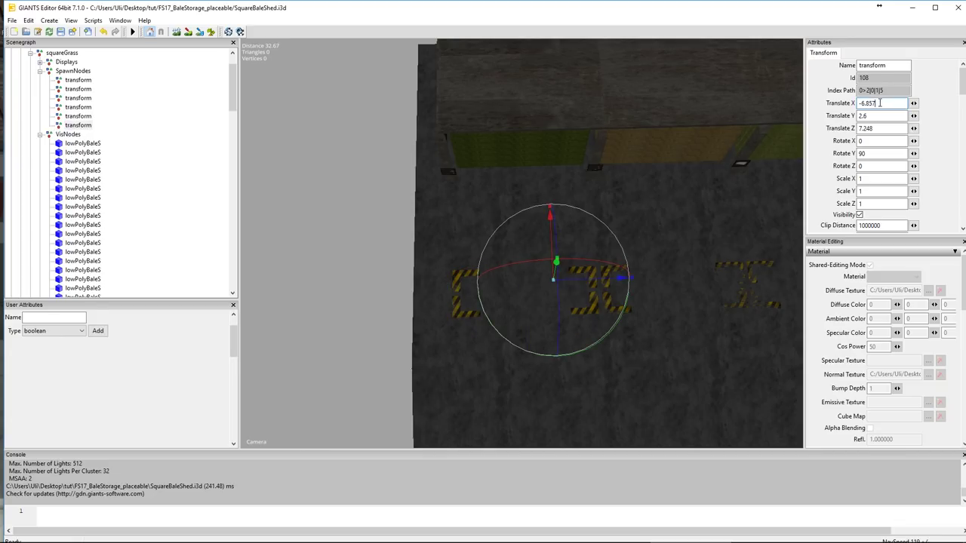
type("-")
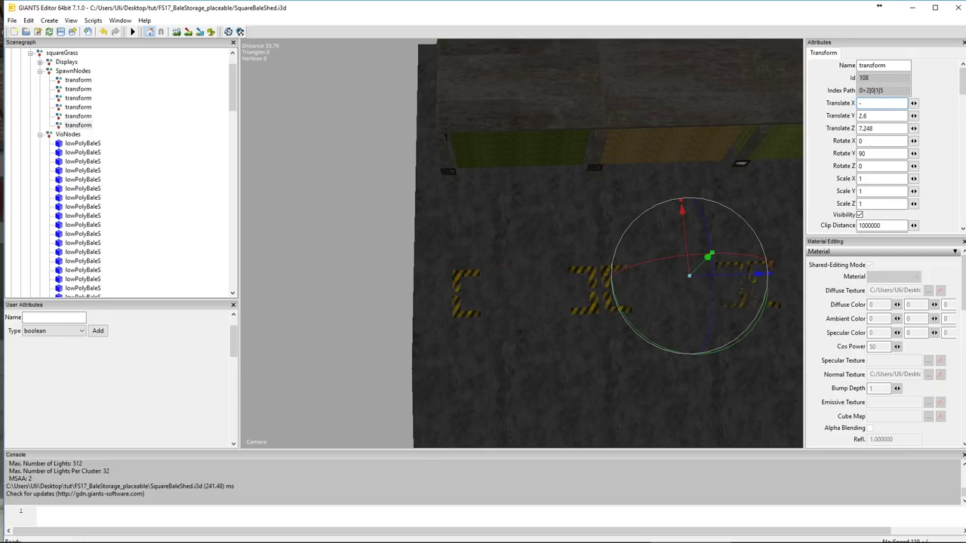
type("5.9")
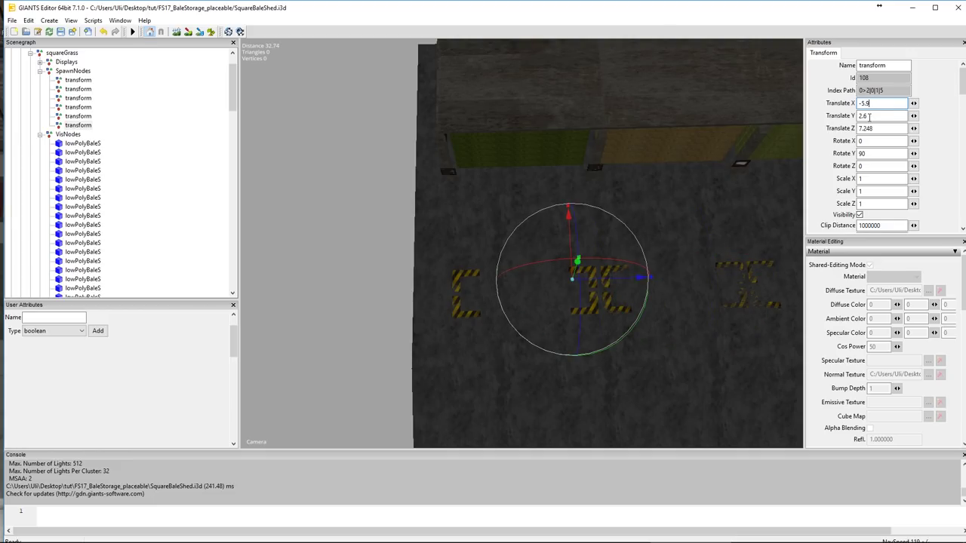
key("Tab")
type("1.6")
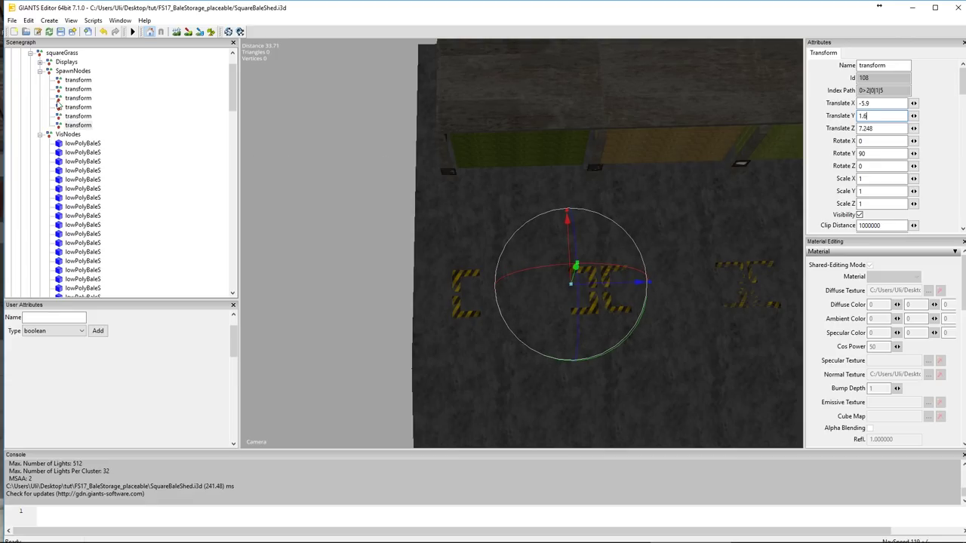
- Check the positions of the first three squareGrass spawn transforms in front of the shed
left_click(87, 80)
left_click(83, 90)
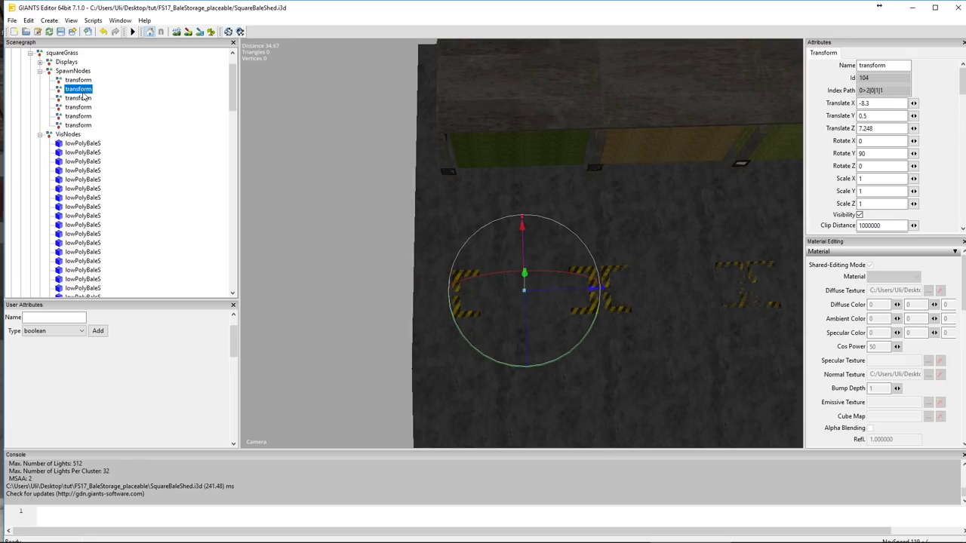
left_click(80, 99)
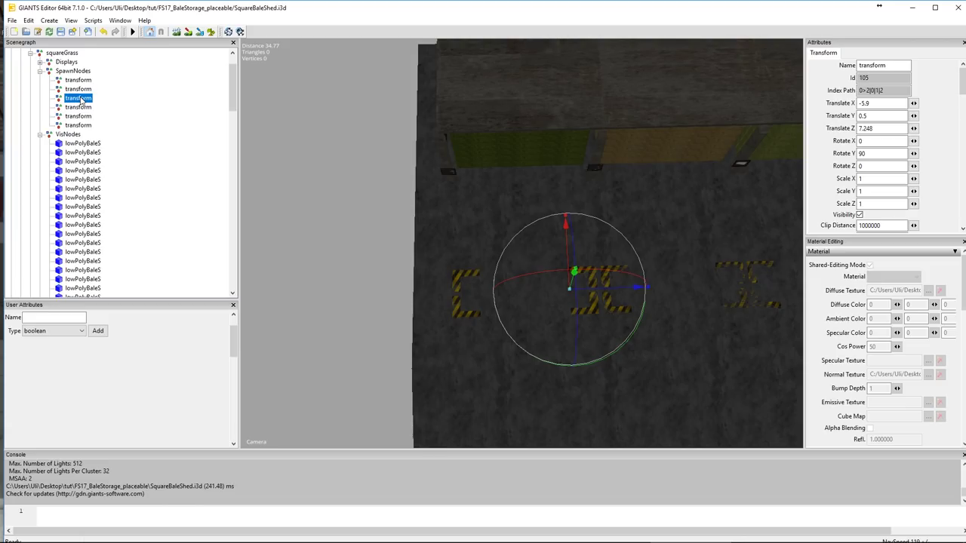
left_click(549, 307)
left_click(551, 317)
key("super")
key("super")
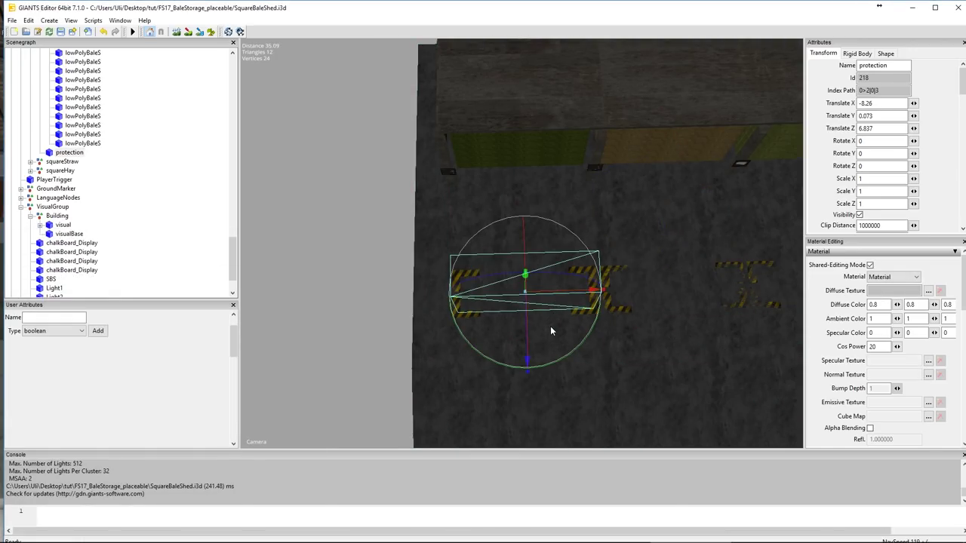
left_click(550, 326)
key("super")
key("super")
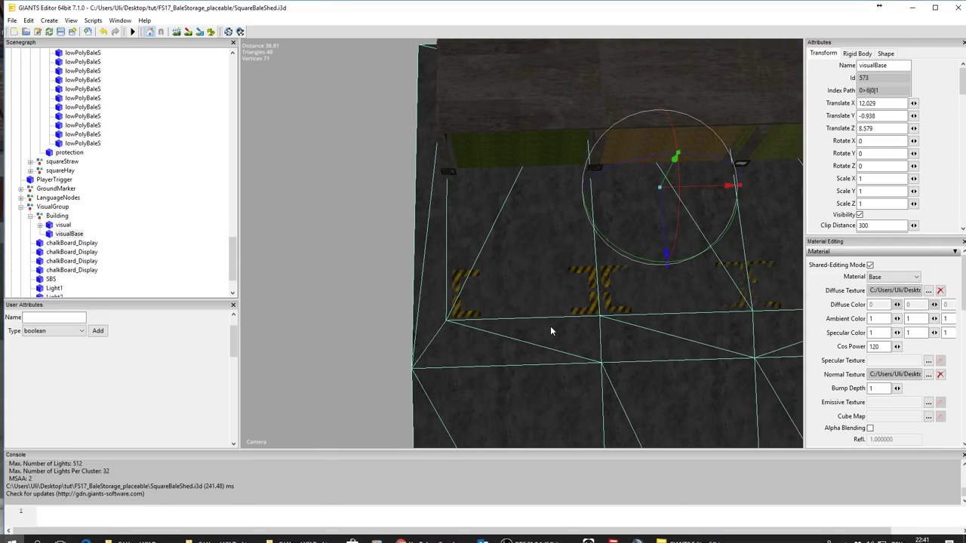
- Try Translate Z values of 7.5 and 8 on the first squareGrass spawn transform and settle on 7.8
right_click_drag(632, 286, 627, 316)
right_click_drag(618, 219, 619, 229)
left_click_drag(237, 273, 232, 82)
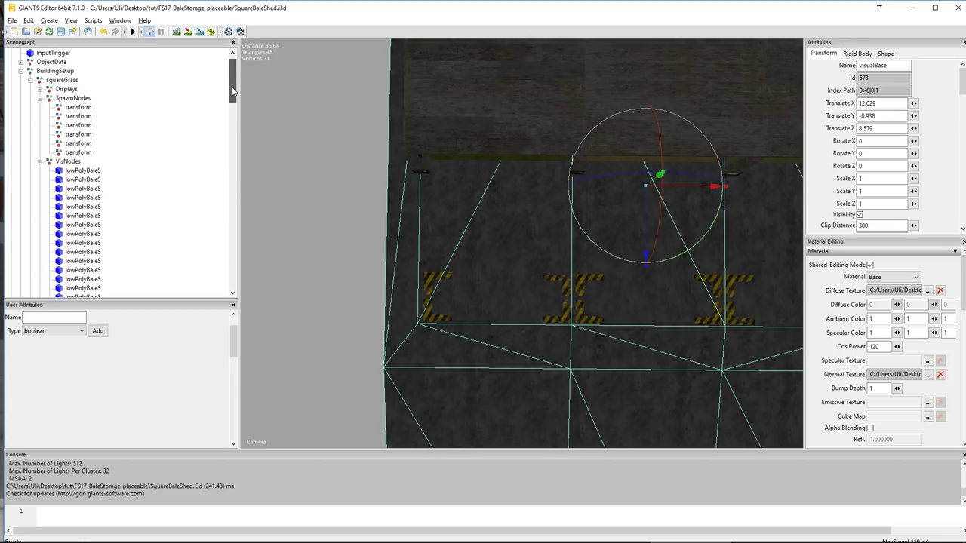
left_click(76, 108)
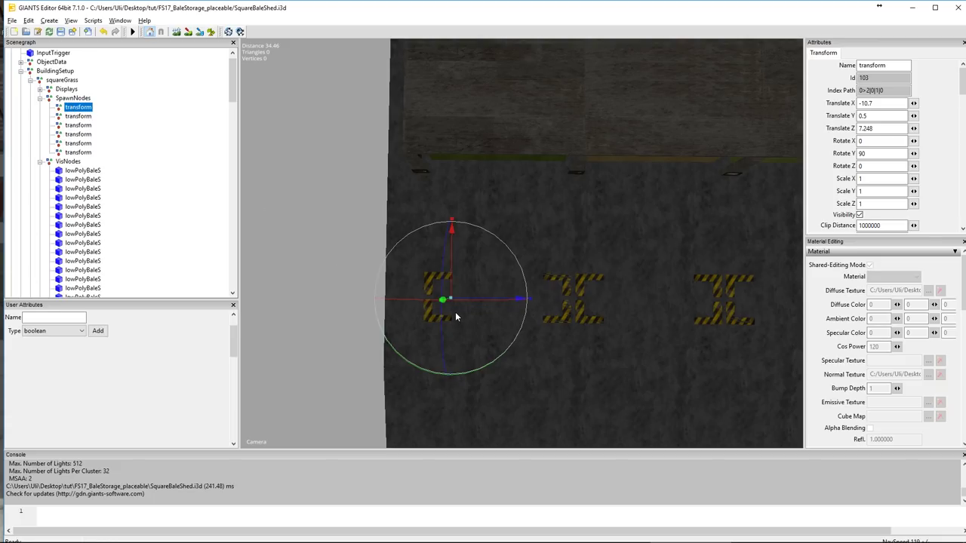
left_click(875, 129)
double_click(874, 129)
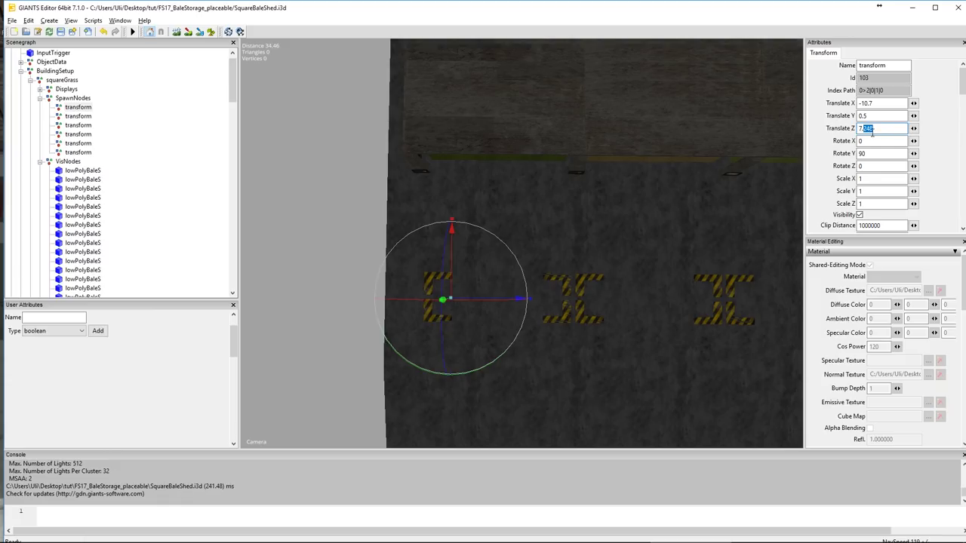
type("5")
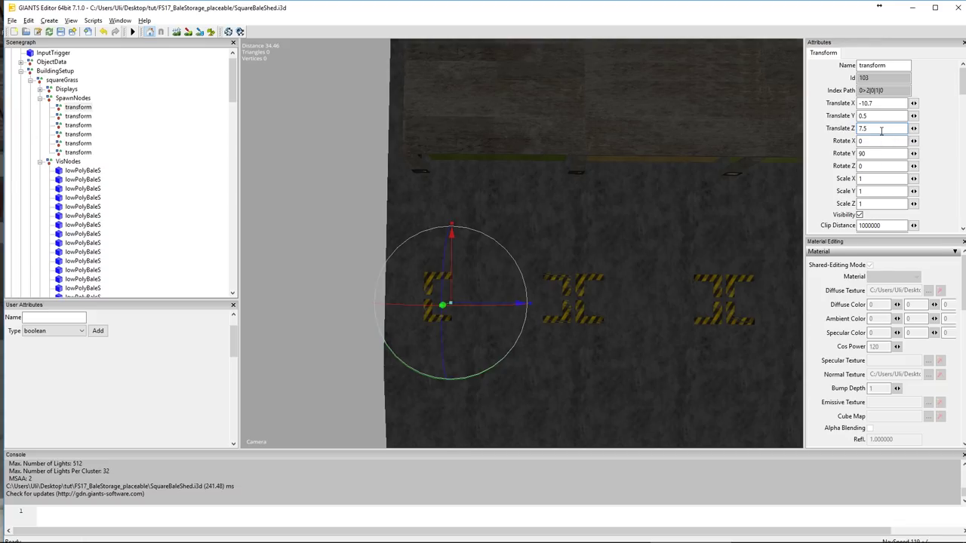
triple_click(874, 128)
left_click(873, 128)
left_click_drag(873, 129, 802, 131)
type("8")
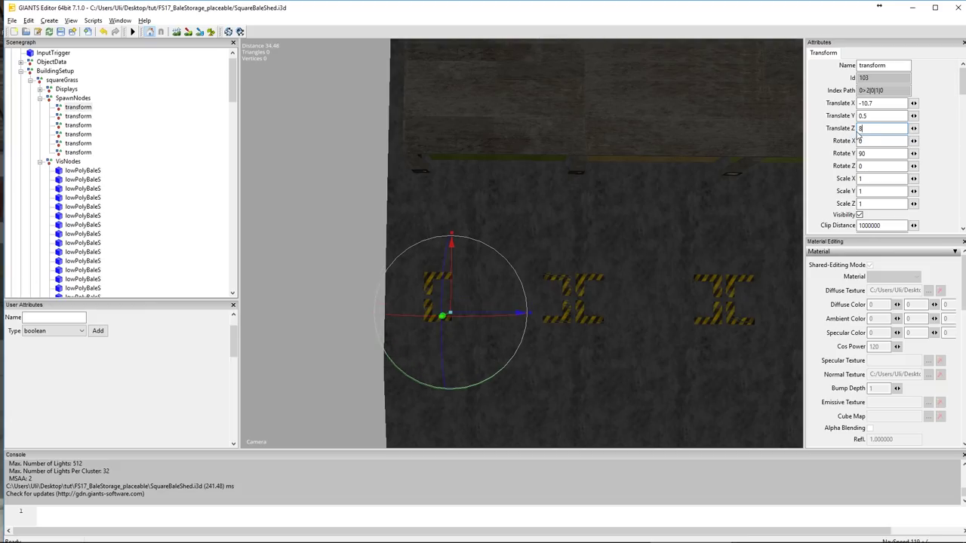
left_click_drag(865, 128, 845, 130)
type("7.8")
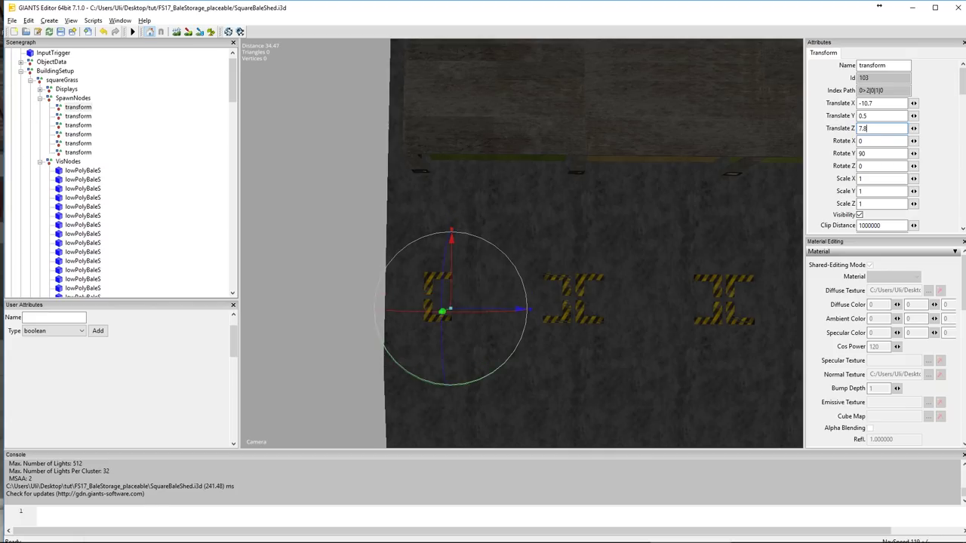
- Set the Translate Z of the second and third squareGrass spawn transforms to 7.8
left_click(76, 116)
left_click_drag(891, 128, 814, 128)
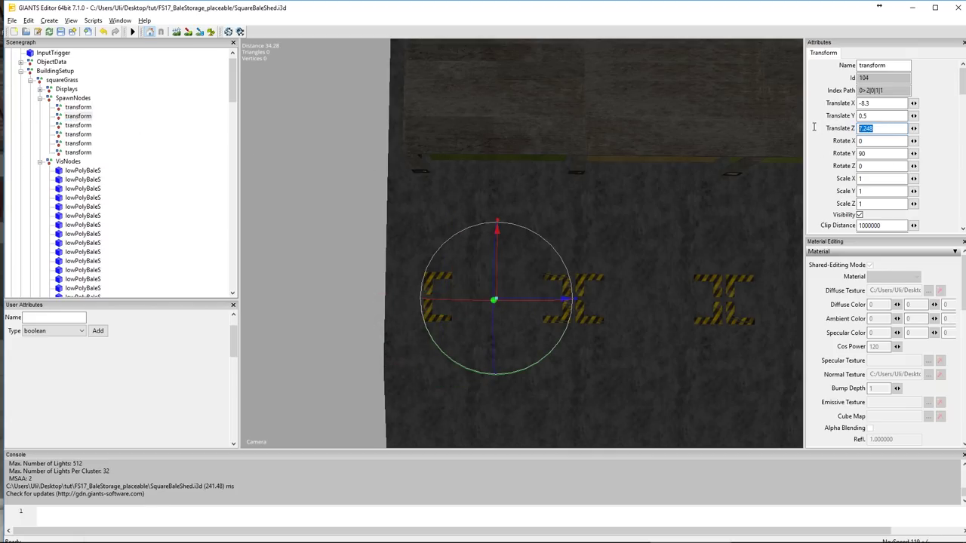
type("7.8")
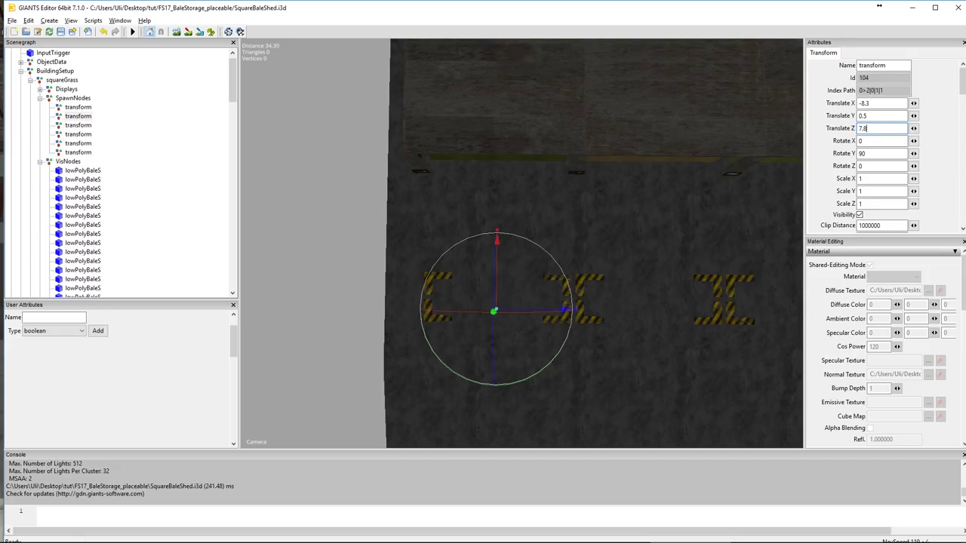
left_click(82, 126)
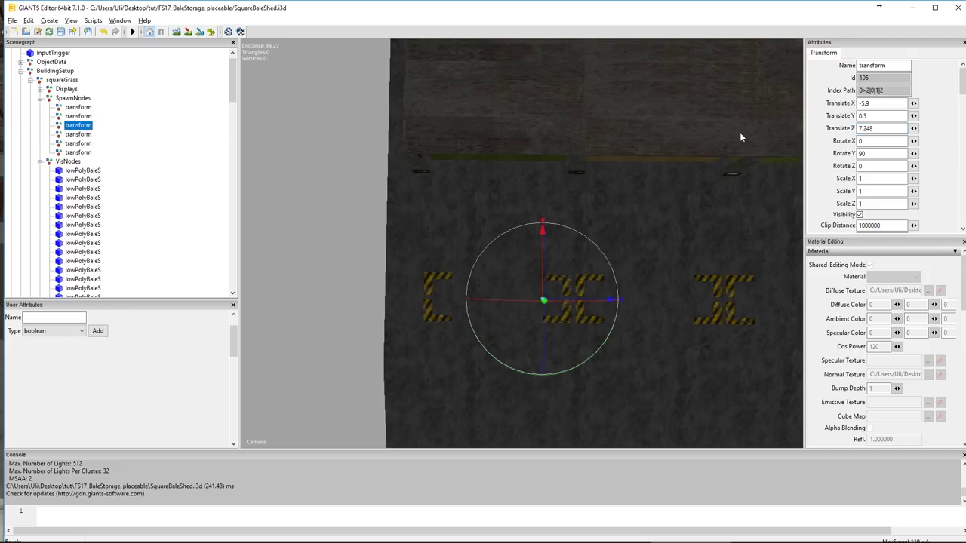
left_click_drag(883, 128, 776, 132)
type("7.8")
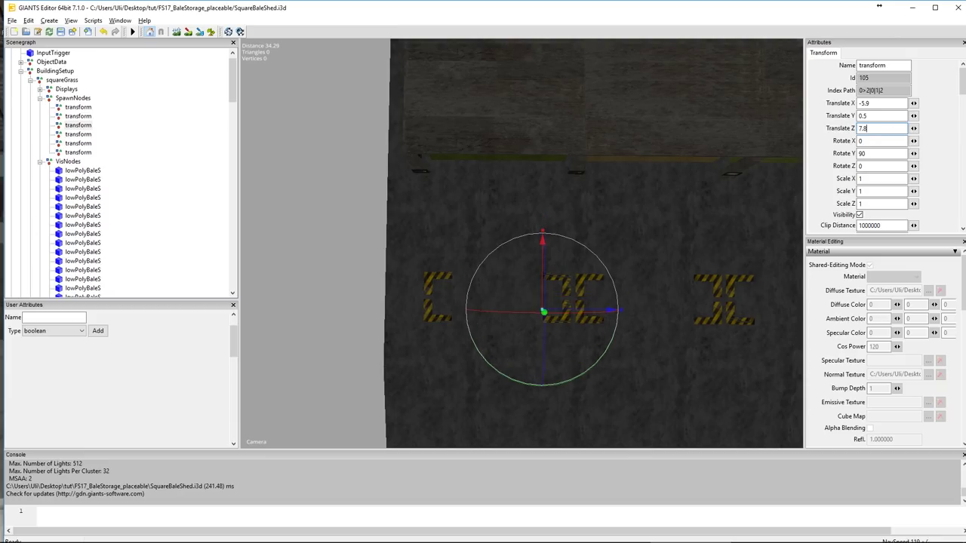
- Set the Translate Z of the fourth squareGrass spawn transform to 7.8 and of the fifth to 7.9
left_click(77, 134)
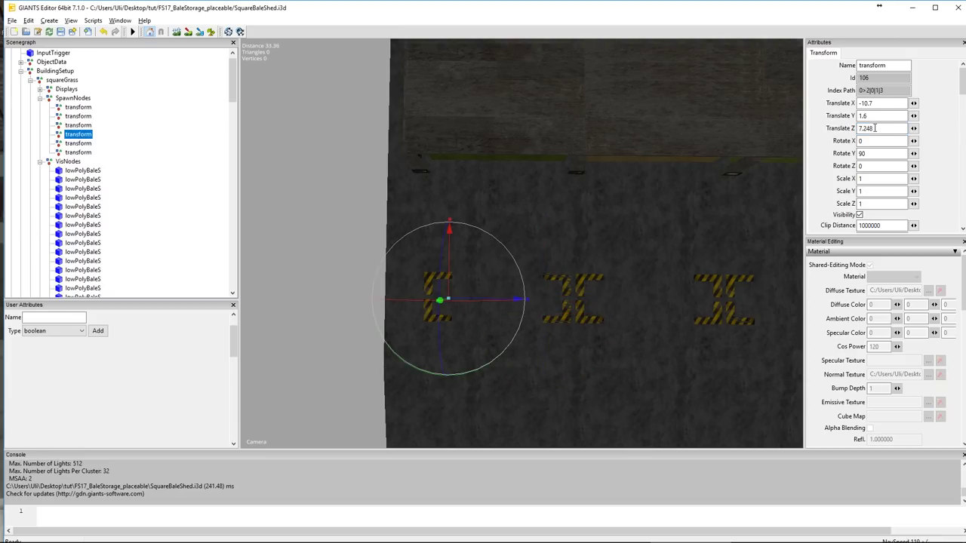
left_click_drag(879, 128, 826, 130)
type("7")
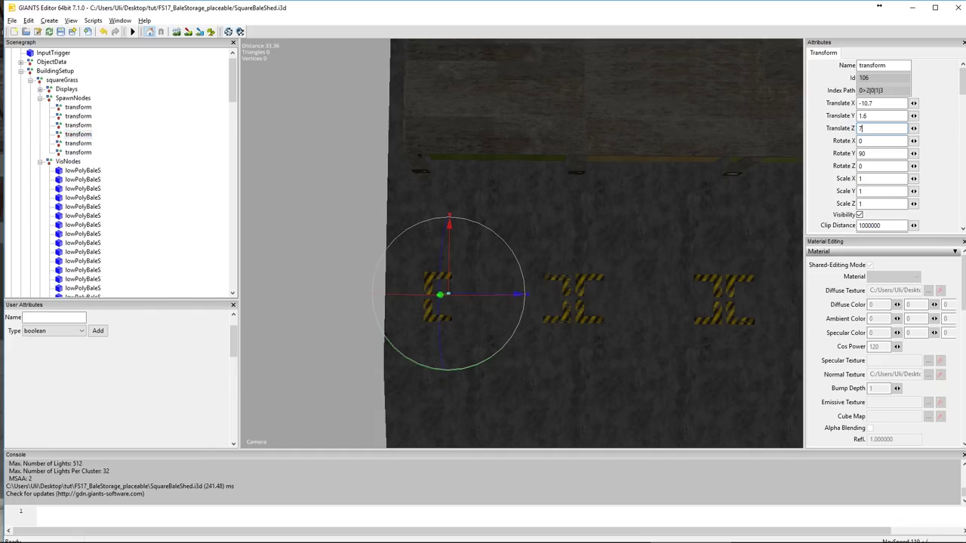
type(".8")
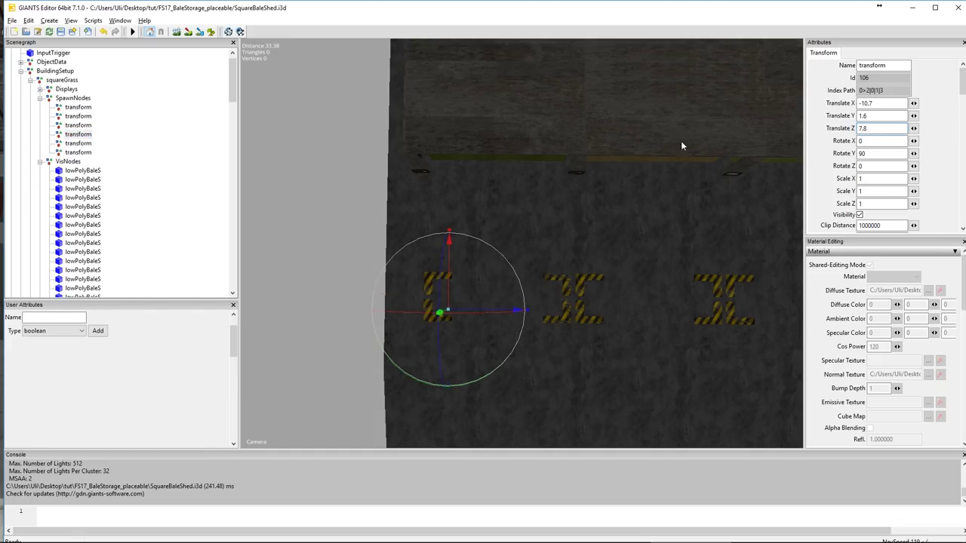
left_click(76, 143)
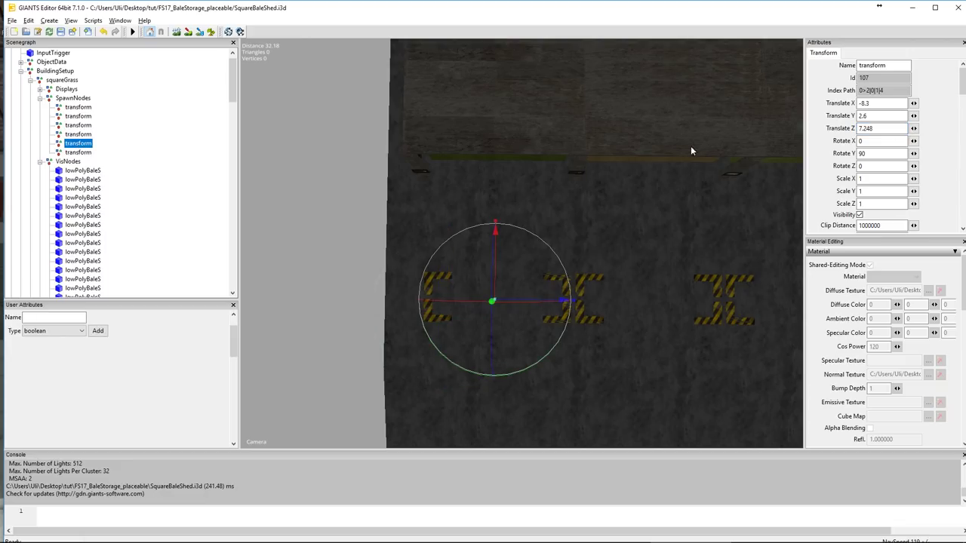
left_click(886, 129)
type("7.9")
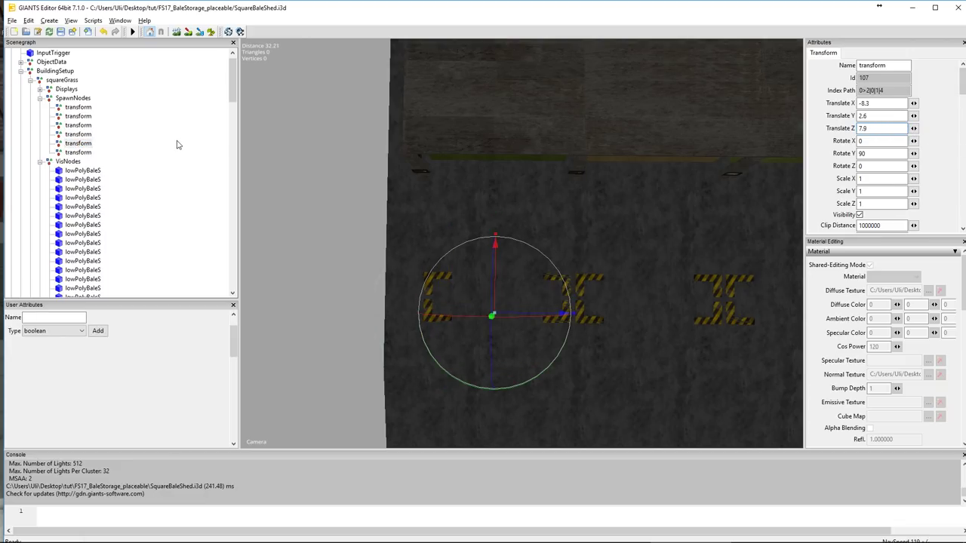
- Set the Translate Z of the sixth squareGrass spawn transform to 7.8
left_click(66, 134)
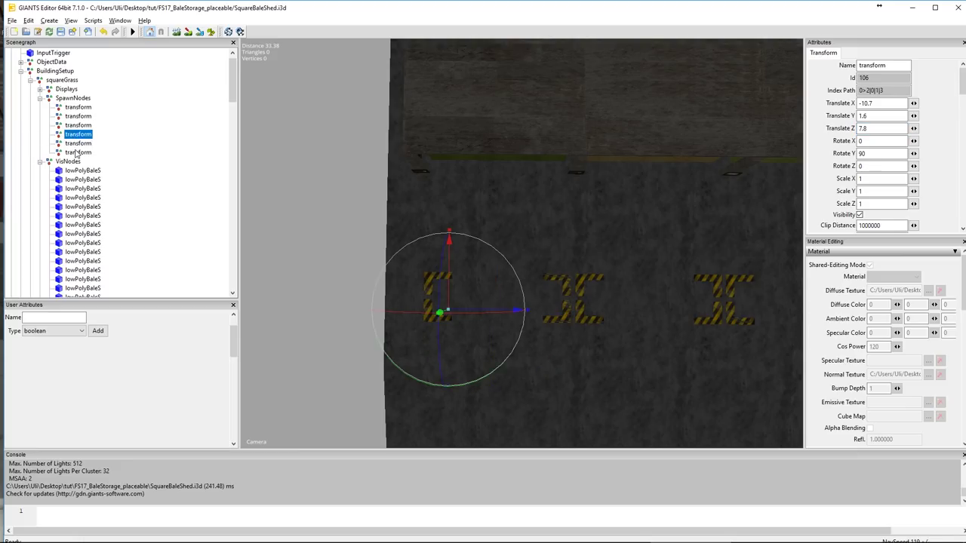
left_click(76, 152)
left_click(879, 128)
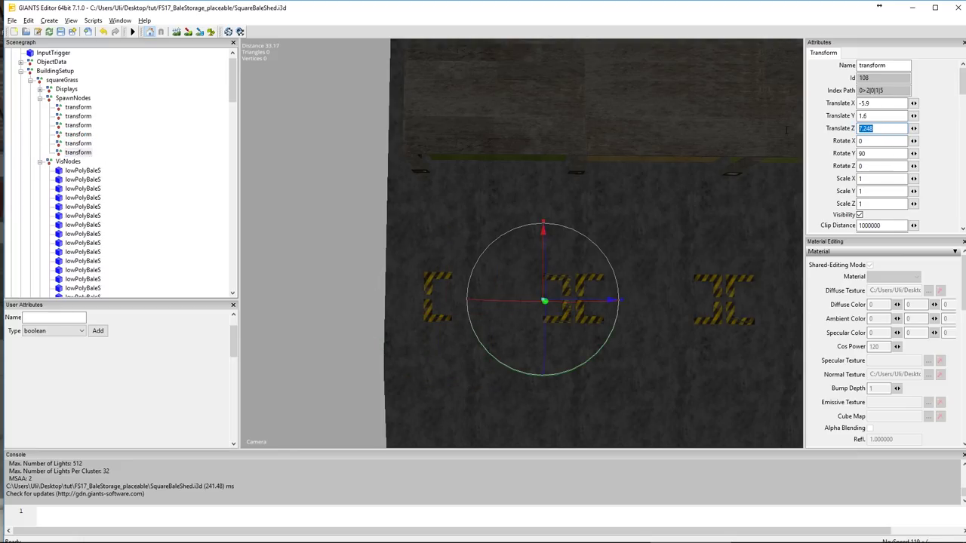
type("7.8")
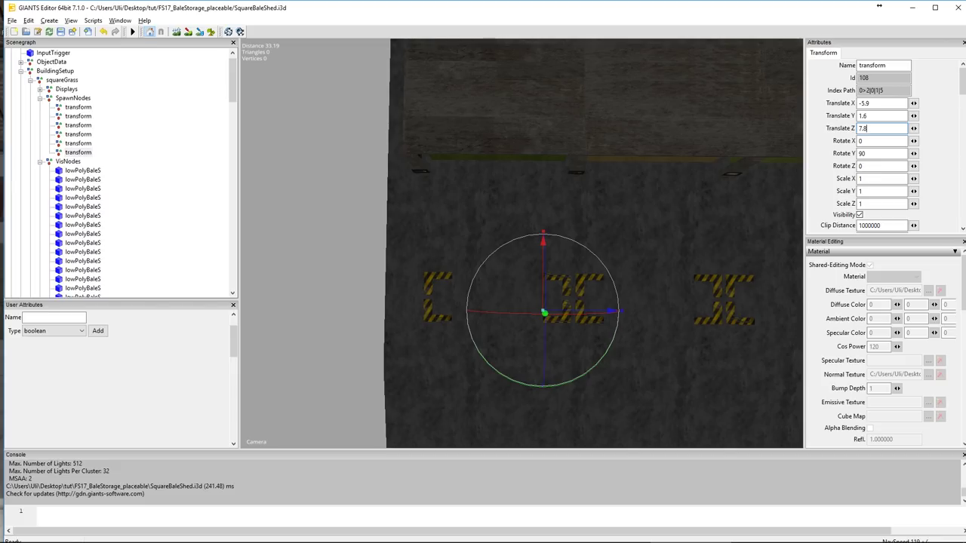
- Duplicate the fourth to sixth squareGrass spawn transforms to make a third layer of spawn nodes
left_click(76, 134)
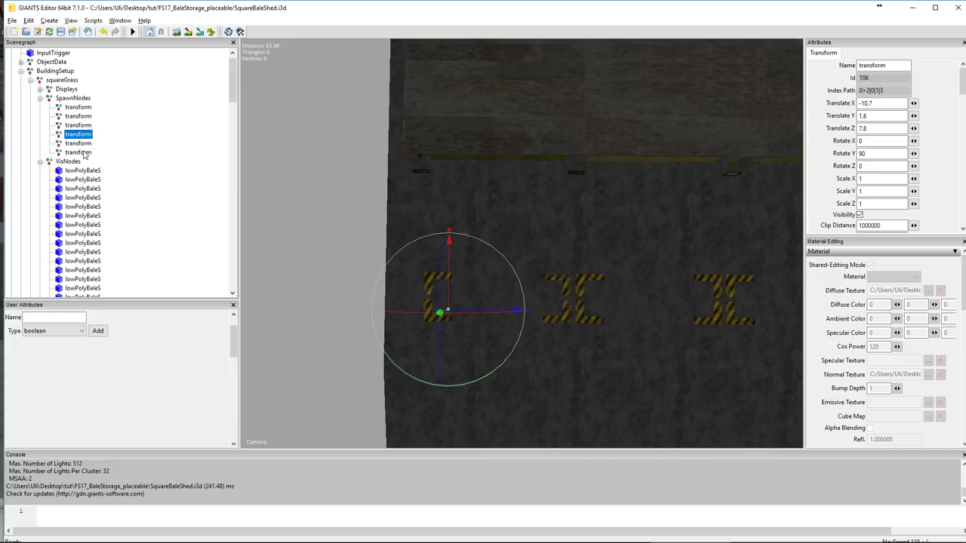
left_click(78, 153, "shift")
scroll(84, 155, "down", 3)
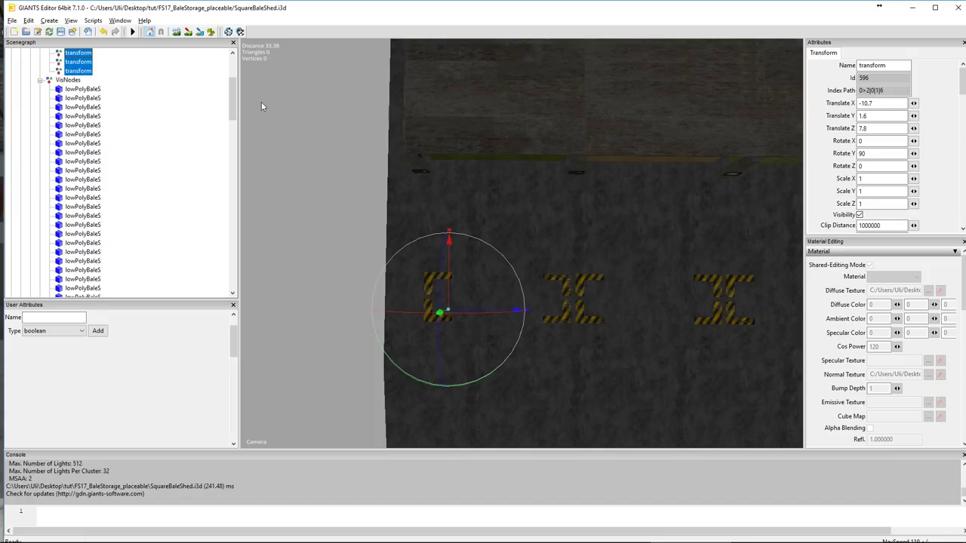
left_click_drag(232, 106, 233, 93)
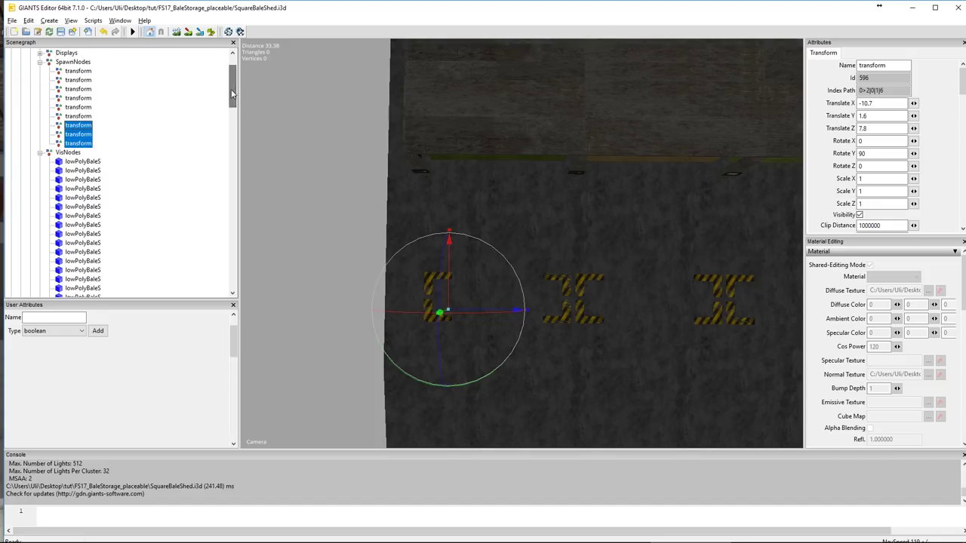
- Set the Translate Y of the seventh squareGrass spawn transform to 2.7
left_click(85, 125)
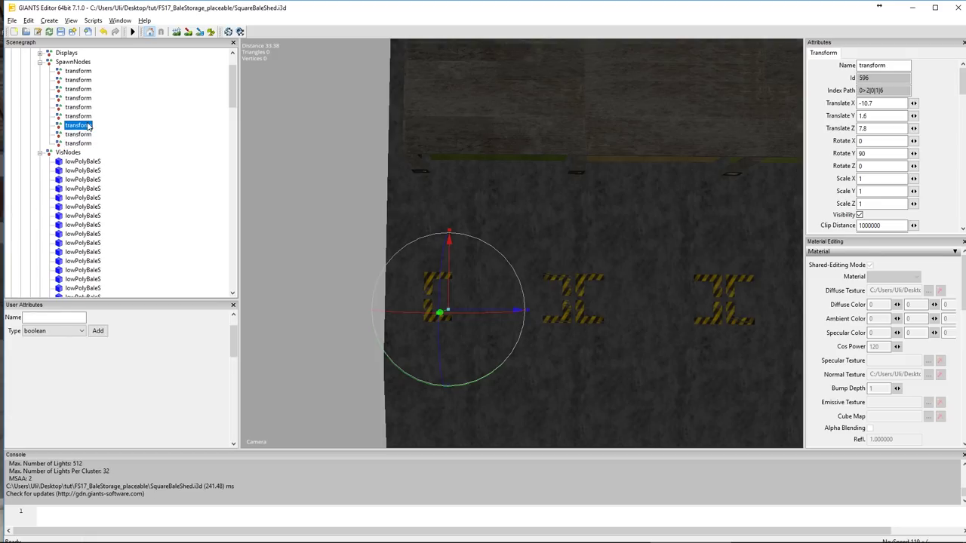
double_click(869, 115)
left_click_drag(869, 115, 856, 118)
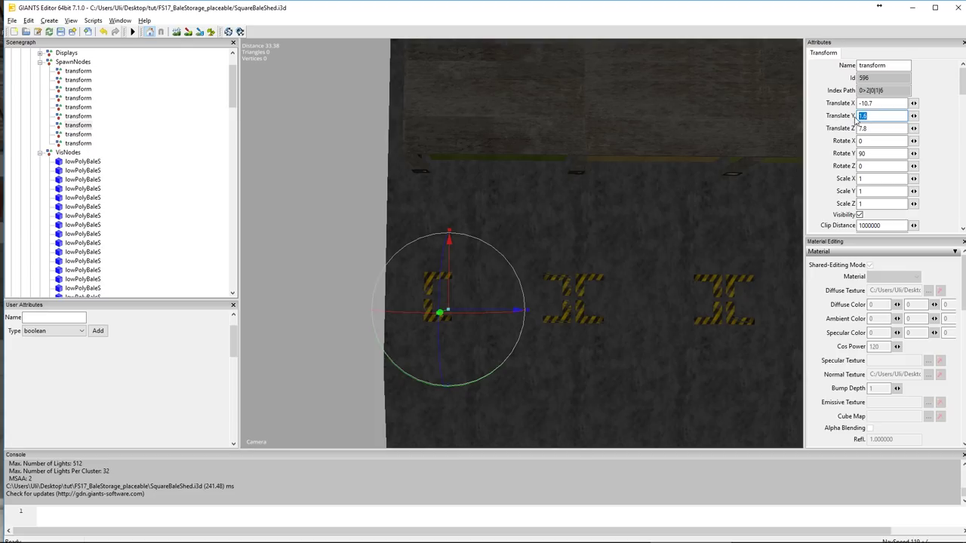
type("2.6")
key("Return")
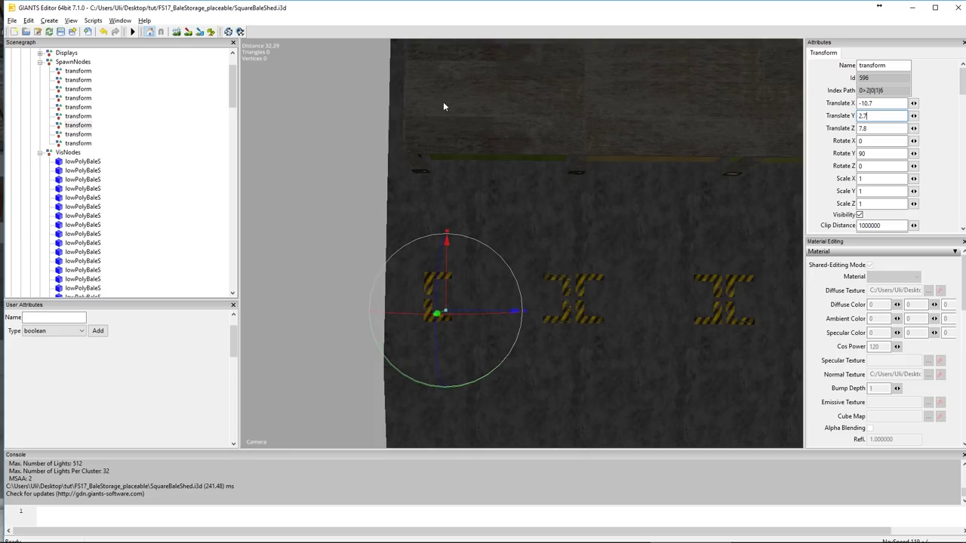
- Set the Translate Y of the eighth and ninth squareGrass spawn transforms to 2.7
left_click(78, 133)
left_click_drag(889, 117, 786, 117)
type("2")
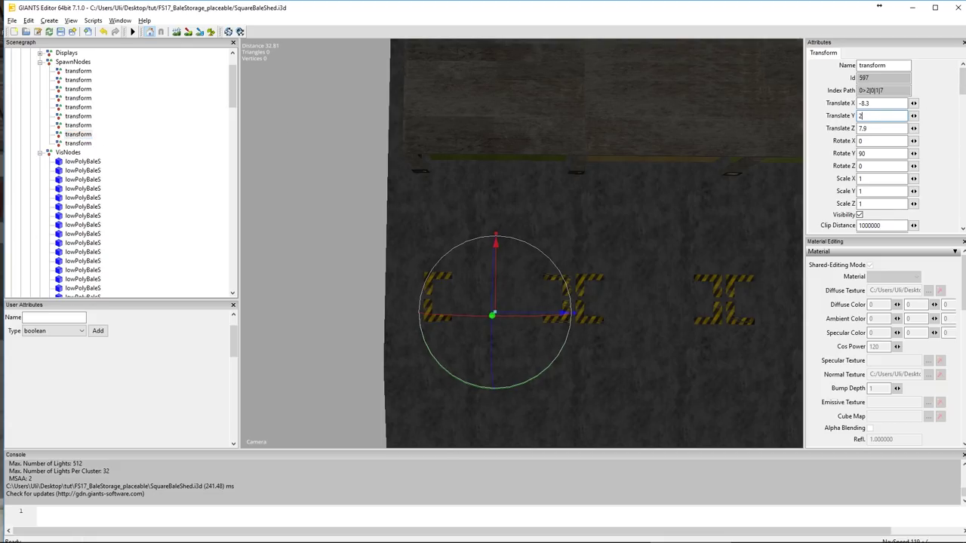
type(".7")
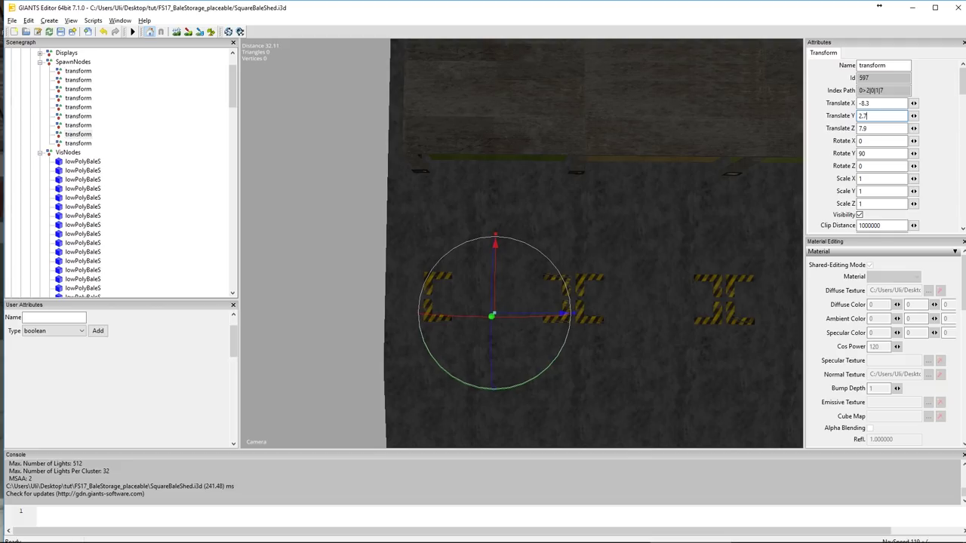
left_click(89, 143)
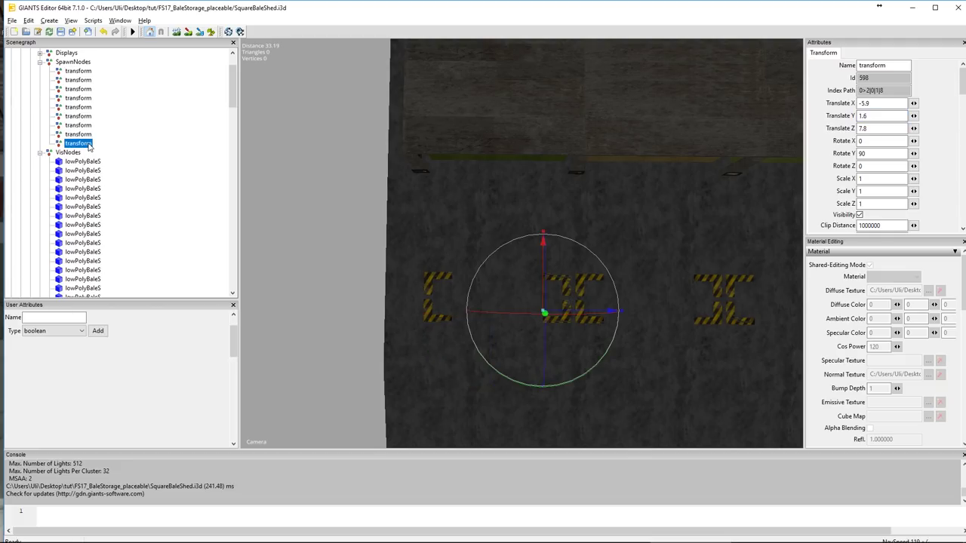
double_click(895, 116)
type("2.7")
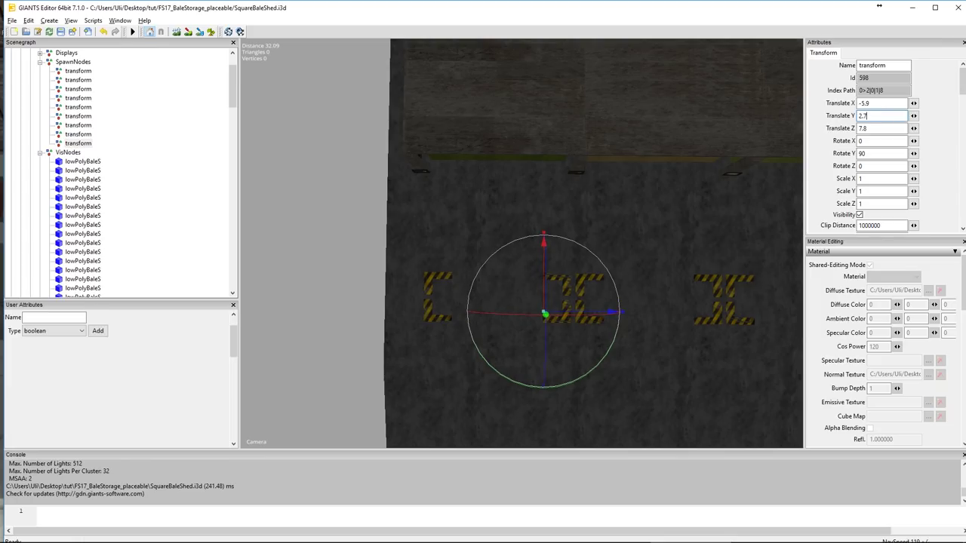
- Set the Translate Y of the fifth squareGrass spawn transform to 1.6
left_click(81, 107)
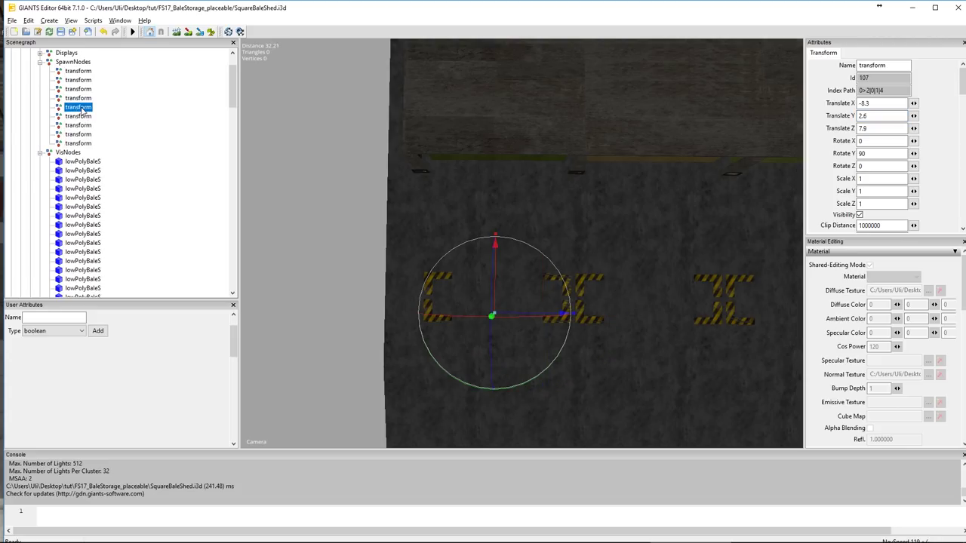
left_click(860, 116)
type("1")
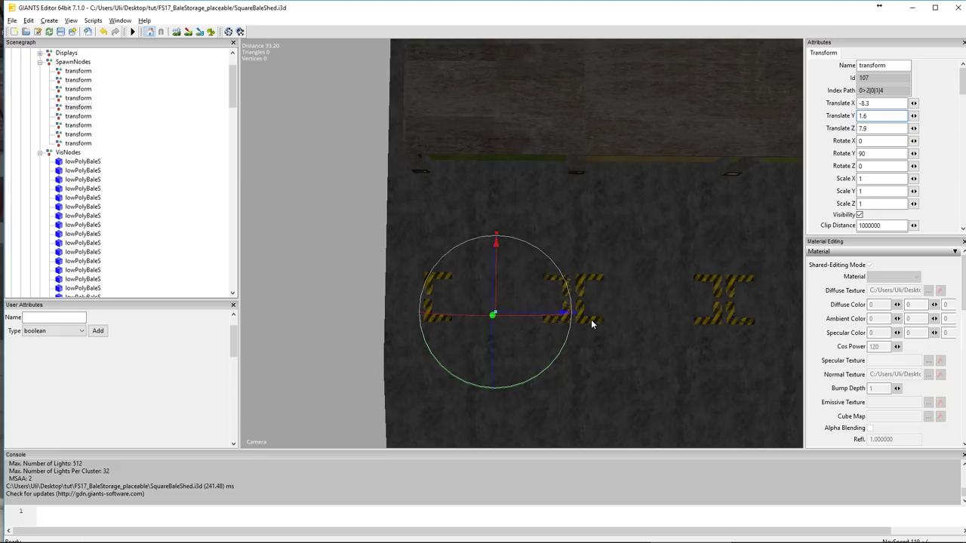
- Duplicate all nine squareGrass spawn transforms within SpawnNodes
left_click(79, 71)
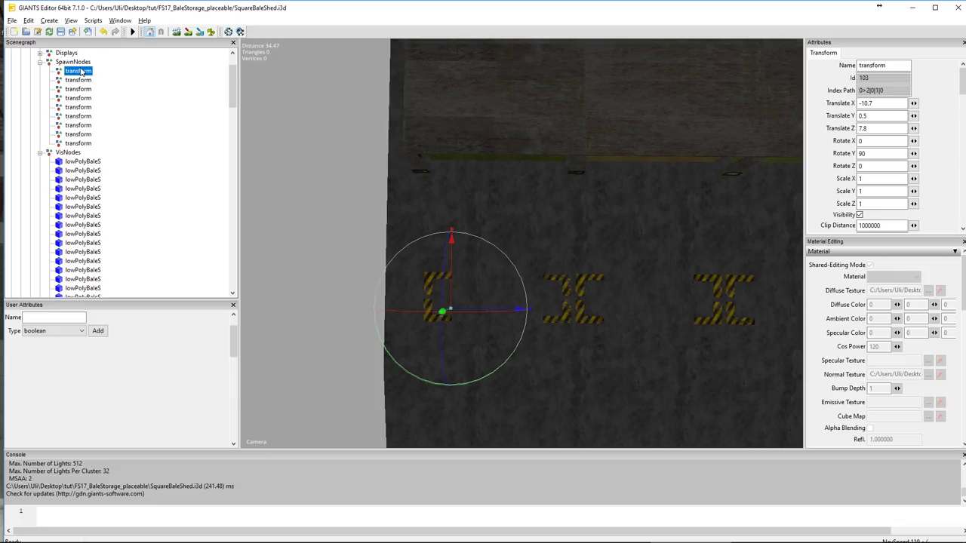
left_click(79, 144, "shift")
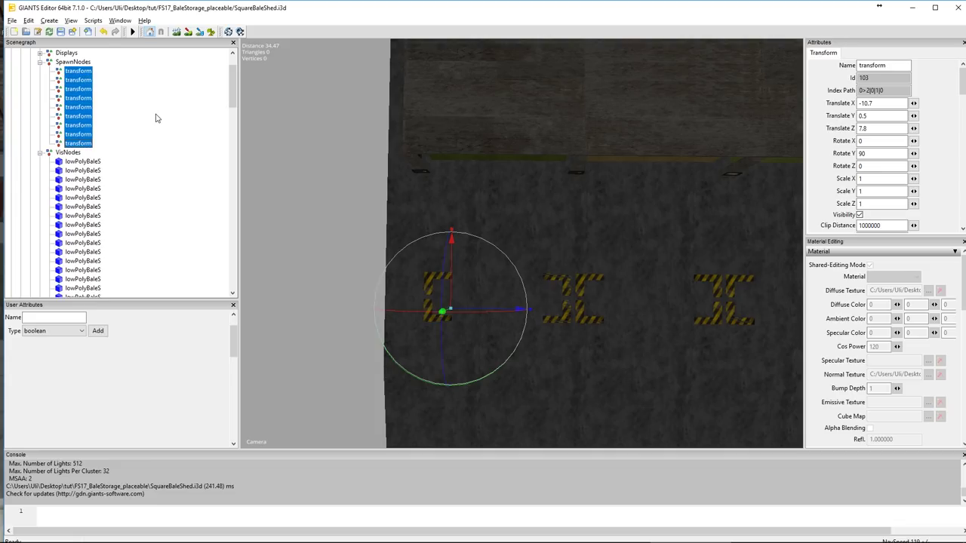
scroll(156, 118, "down", 1)
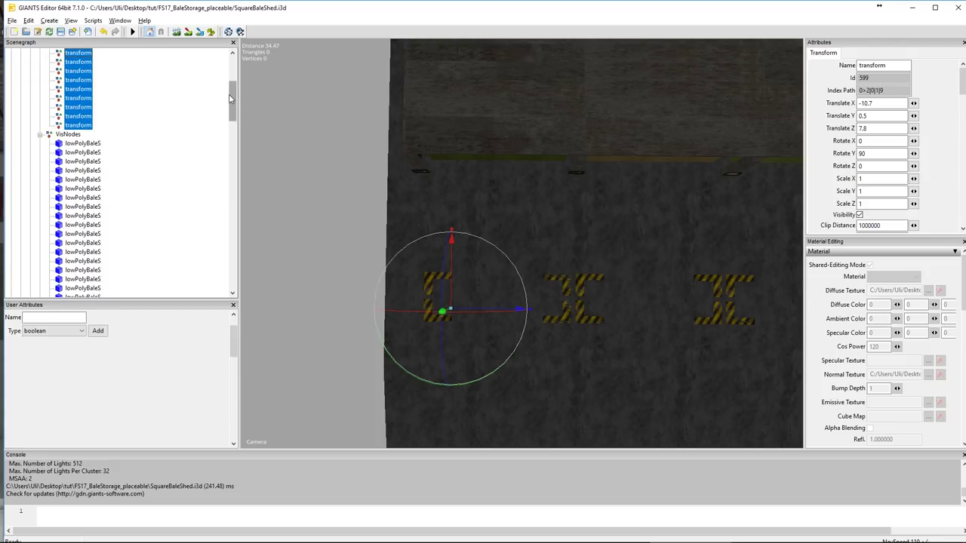
scroll(233, 95, "up", 4)
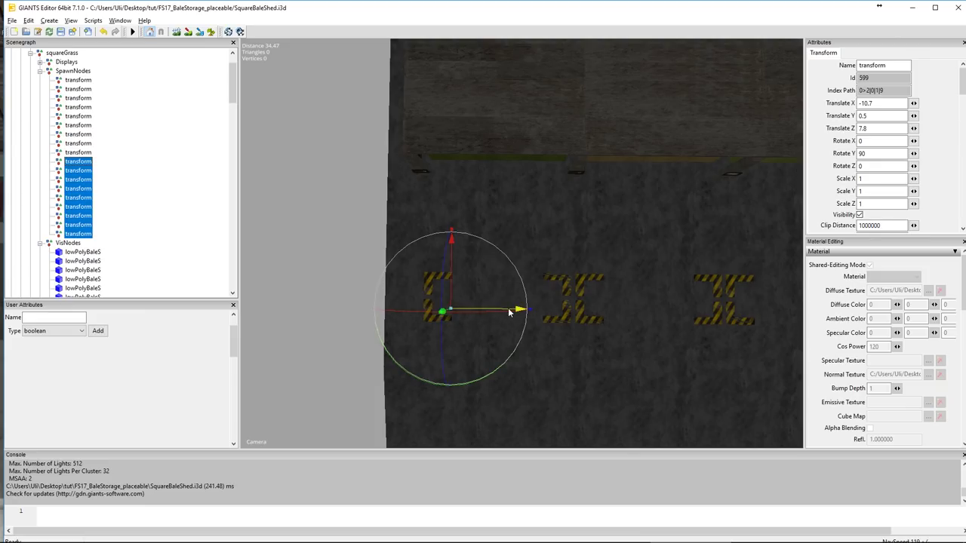
- Examine the Translate values of the last bales under the squareGrass VisNodes to compare the final two bale rows
left_click_drag(237, 76, 237, 247)
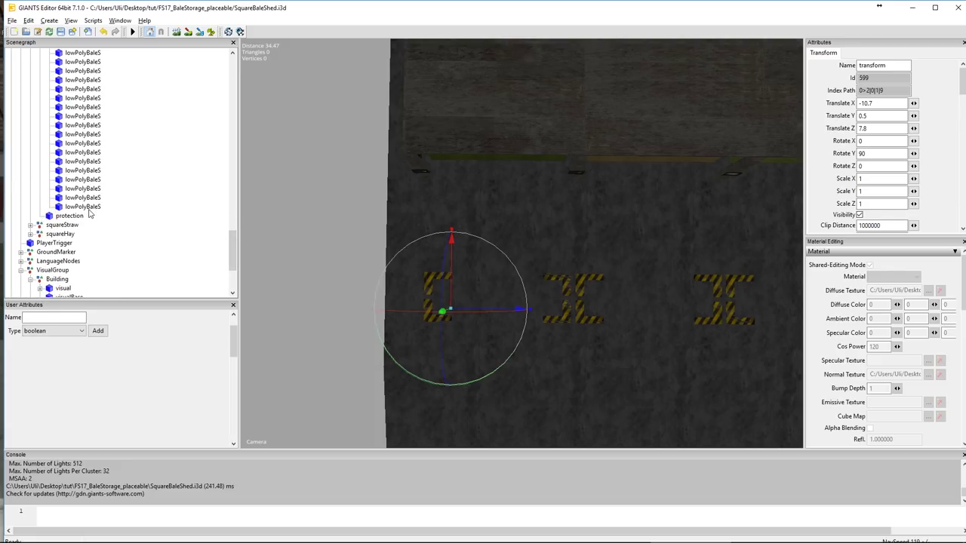
left_click(91, 207)
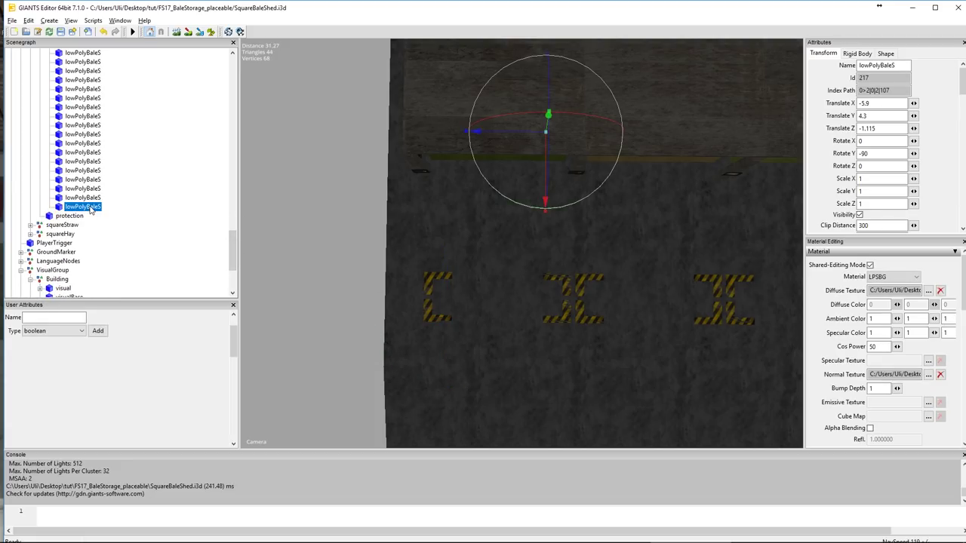
left_click(92, 125)
left_click(91, 107)
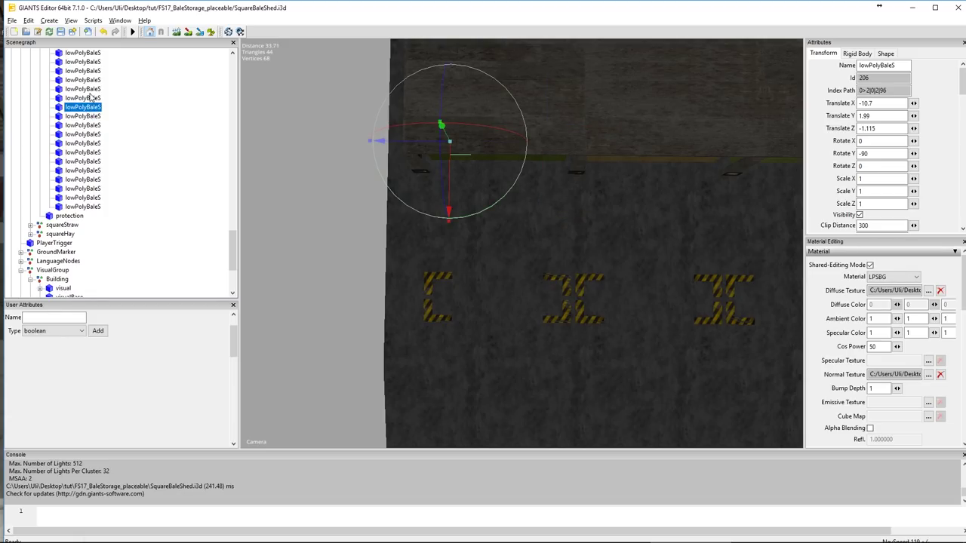
left_click(89, 72)
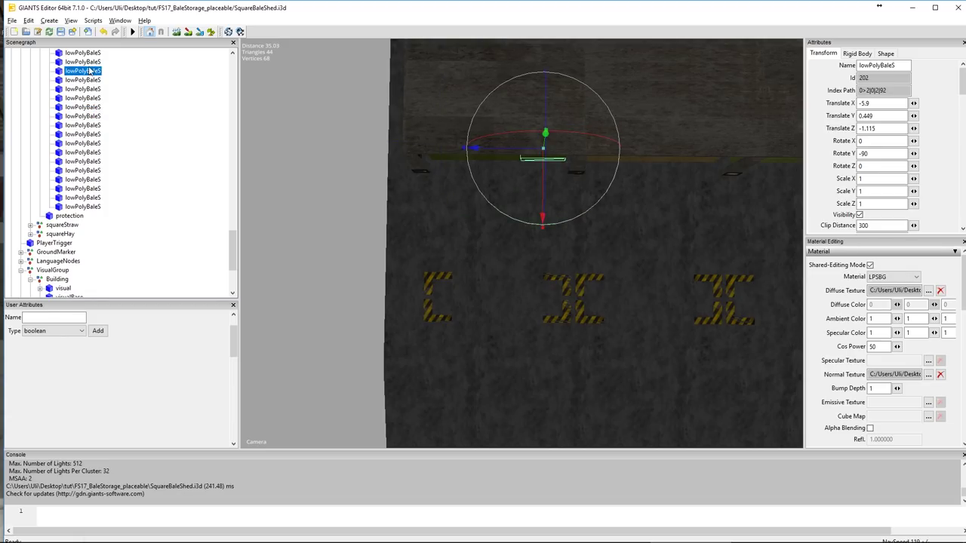
left_click(90, 62)
left_click(94, 52)
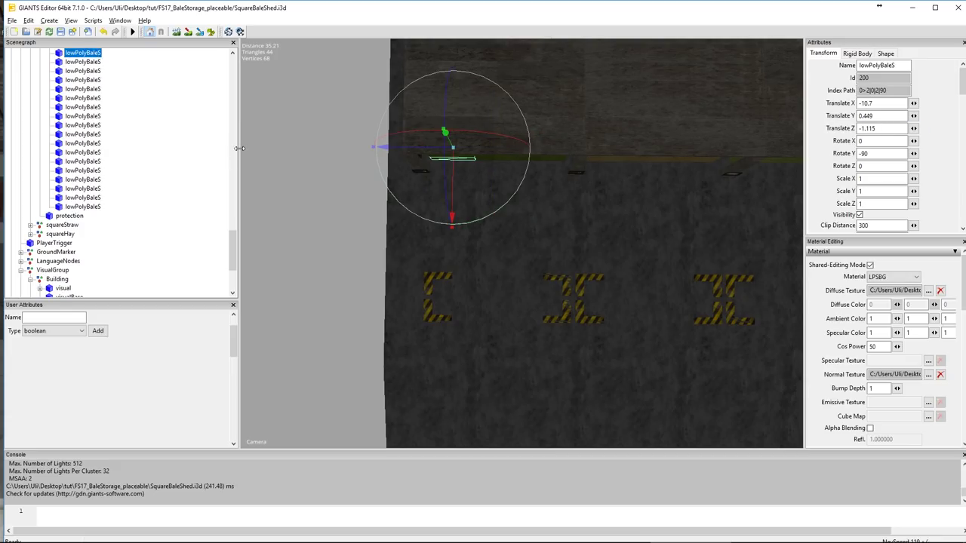
scroll(233, 255, "up", 2)
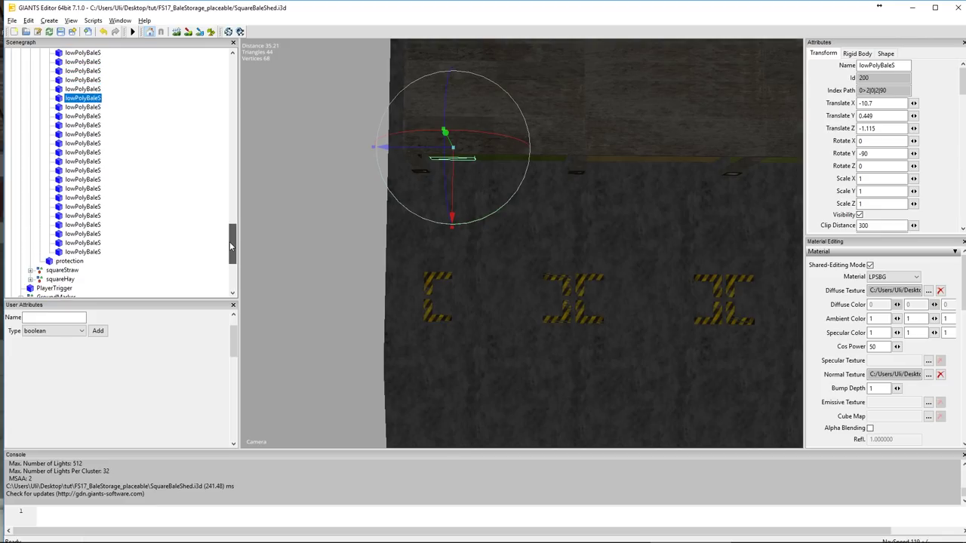
left_click(84, 98)
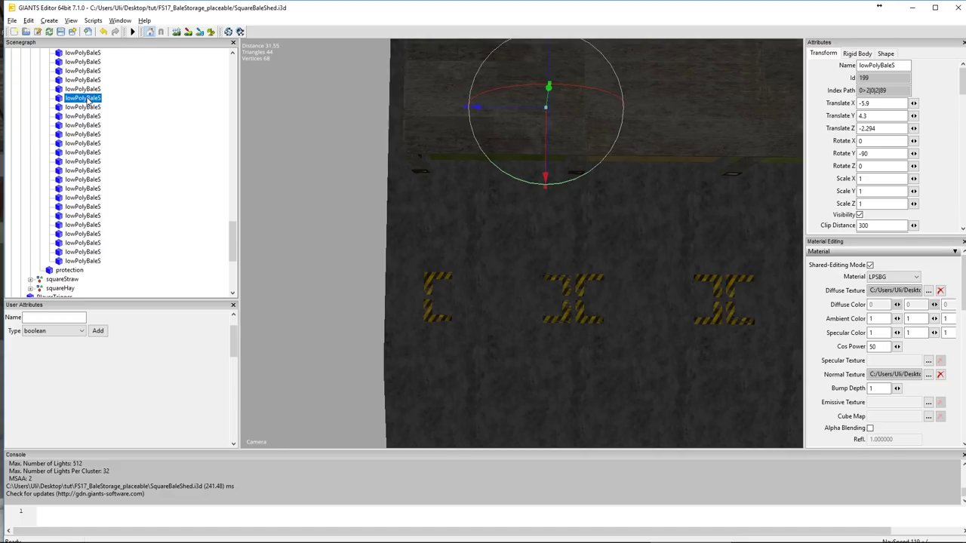
left_click(90, 107)
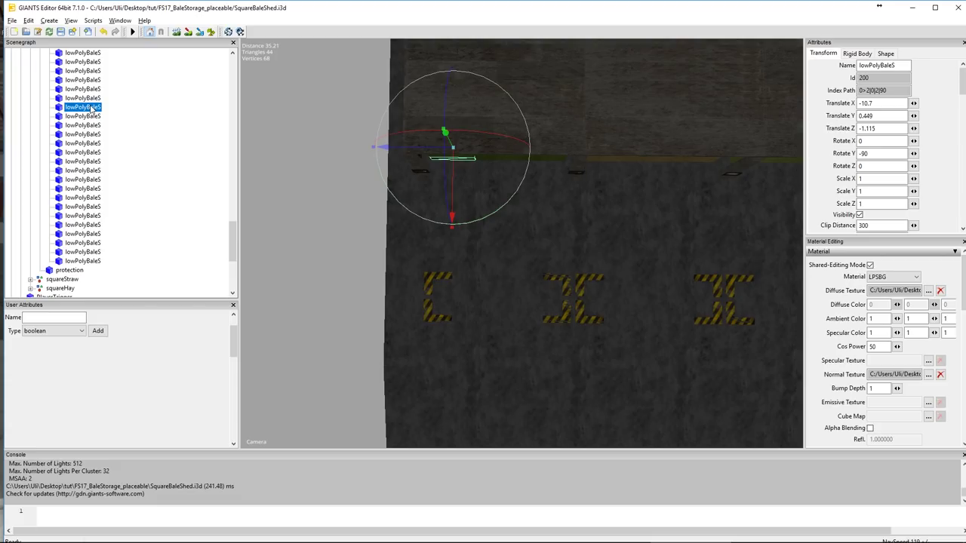
- Check the positions of the eighth and first squareGrass spawn transforms
left_click_drag(233, 241, 170, 117)
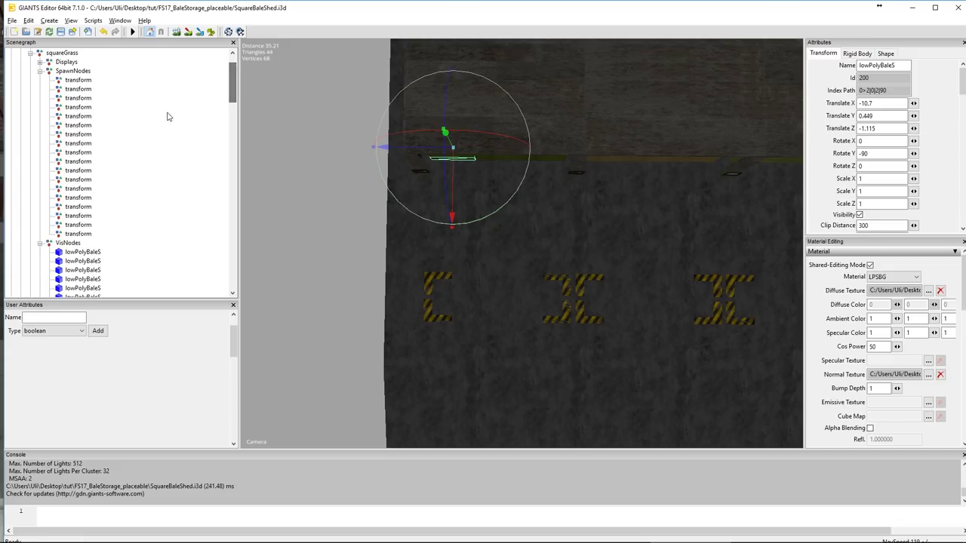
left_click(83, 143)
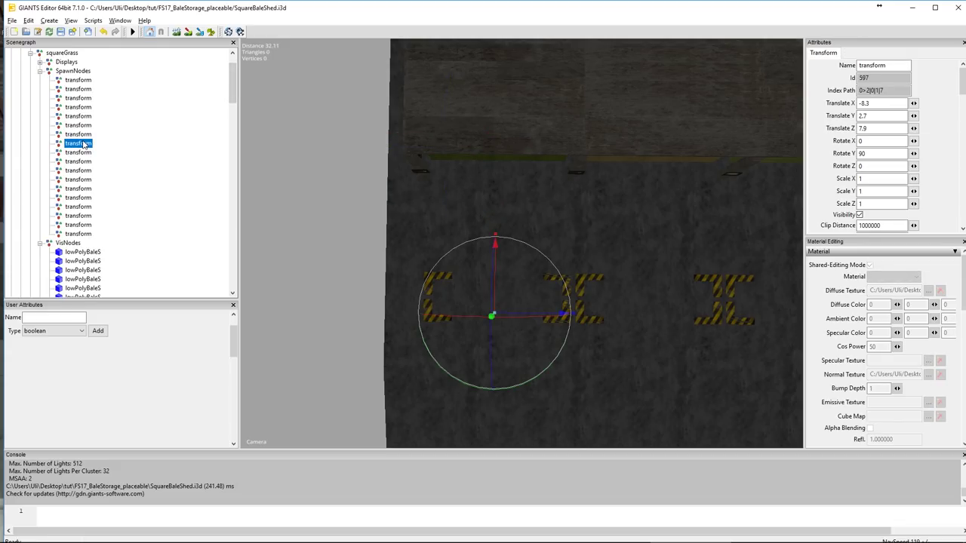
left_click(83, 80)
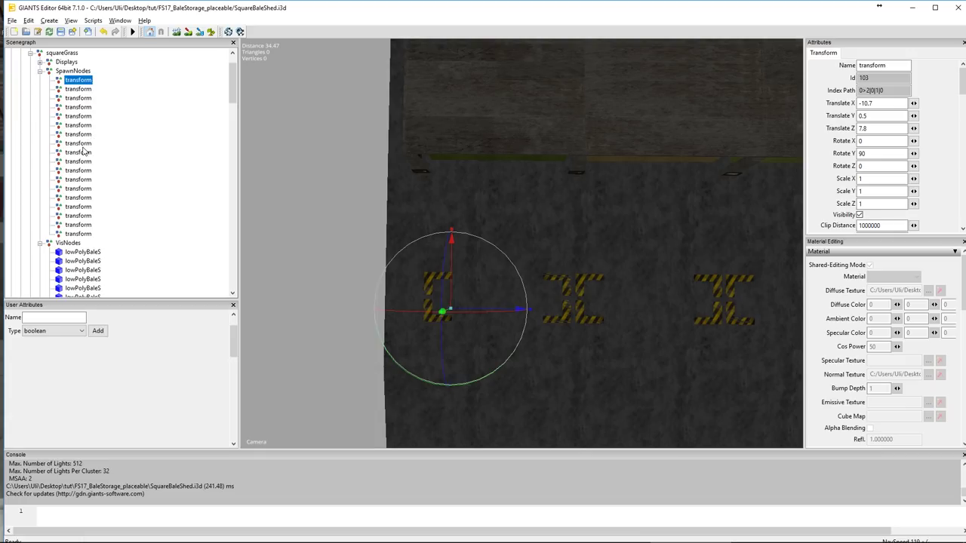
- Set the Translate Z of the tenth squareGrass spawn transform to 6.6
left_click(78, 153)
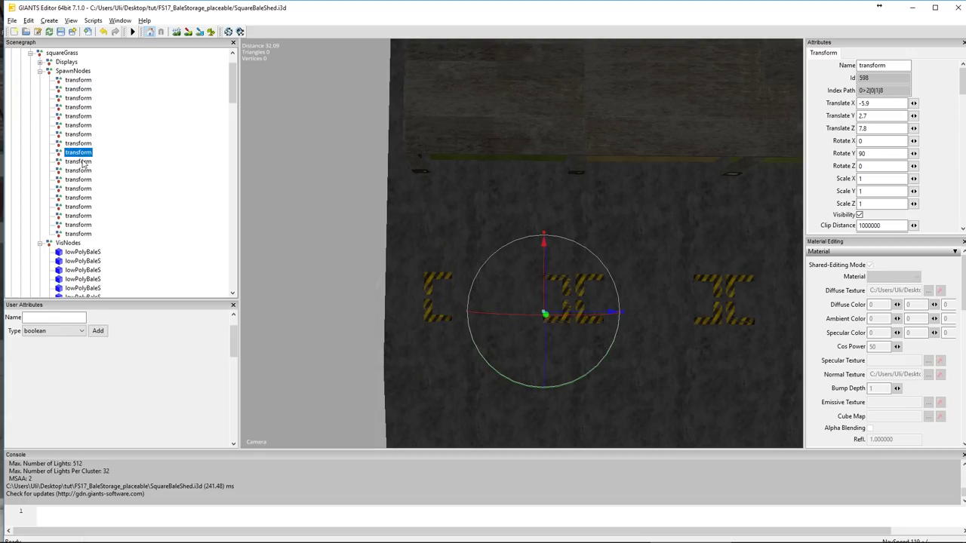
left_click(80, 162)
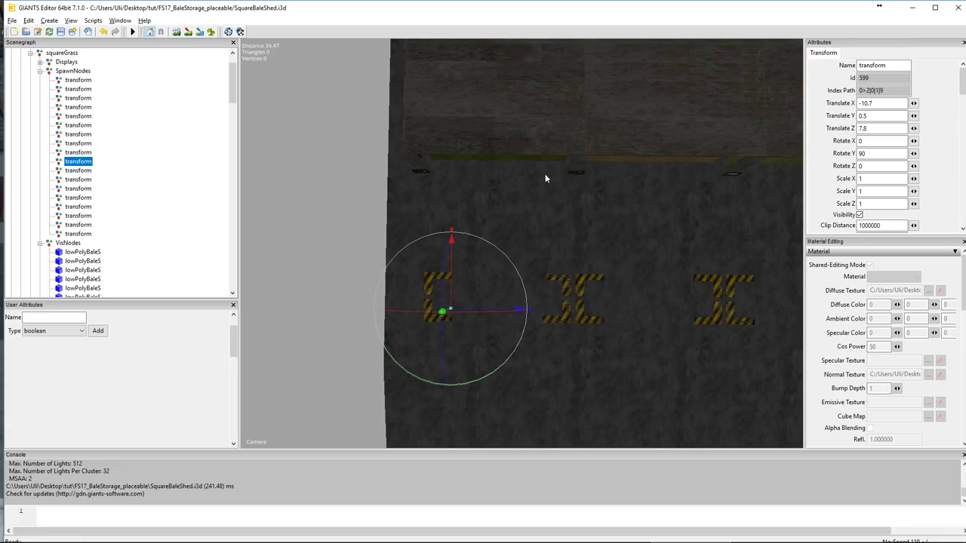
left_click_drag(870, 128, 819, 128)
type("6.6")
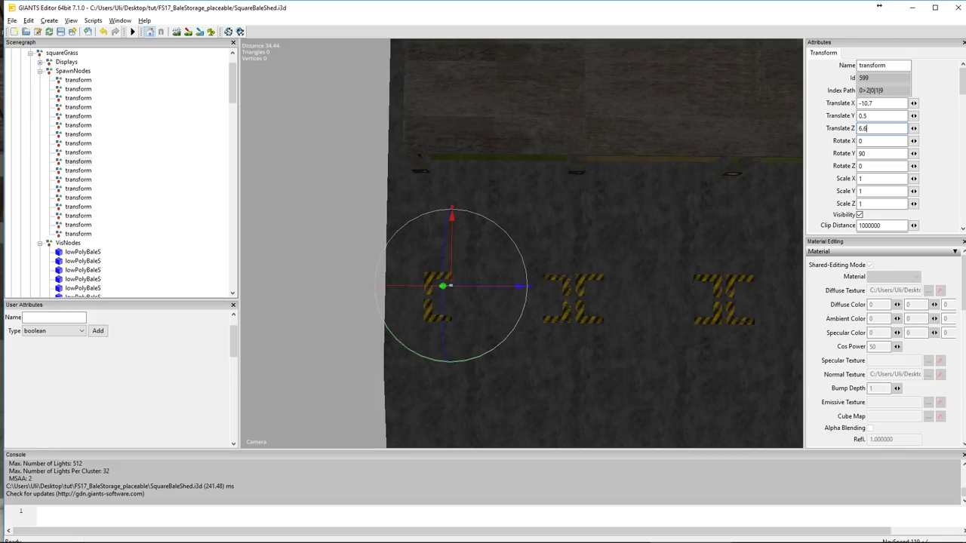
left_click_drag(867, 128, 845, 130)
- Set the Translate Z of the eleventh and twelfth squareGrass spawn transforms to 6.6
left_click(75, 170)
double_click(875, 128)
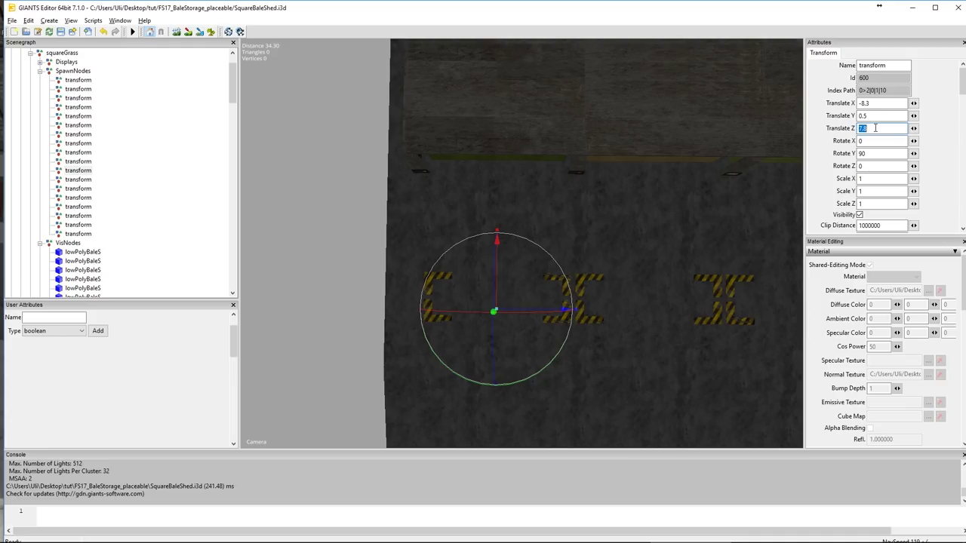
type("6.6")
key("Return")
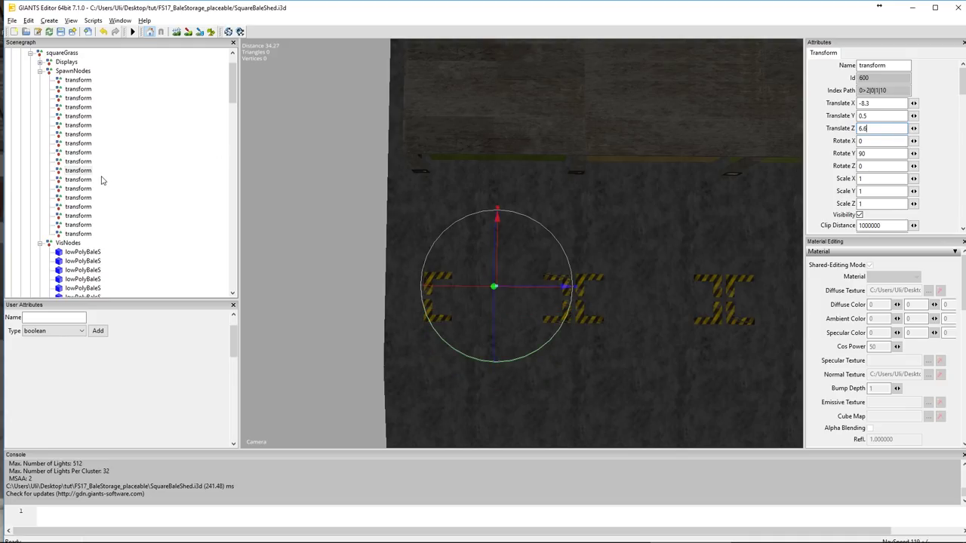
left_click(81, 183)
double_click(886, 129)
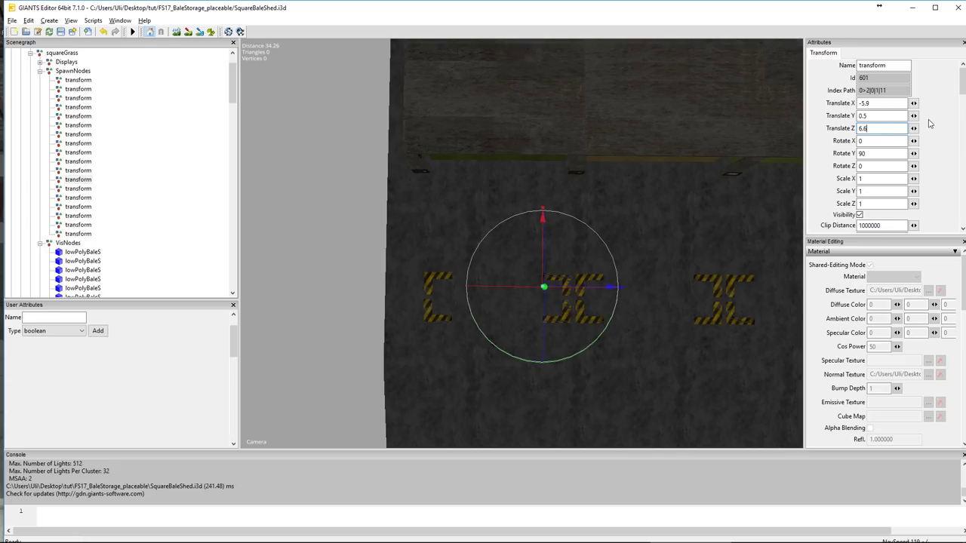
- Set the Translate Z of the thirteenth and fourteenth squareGrass spawn transforms to 6.6
left_click(91, 189)
double_click(869, 129)
type("6.6")
key("Return")
left_click(83, 198)
double_click(869, 129)
type("6.6")
key("Return")
- Set the Translate Z of the fifteenth and sixteenth squareGrass spawn transforms to 6.6
left_click(86, 208)
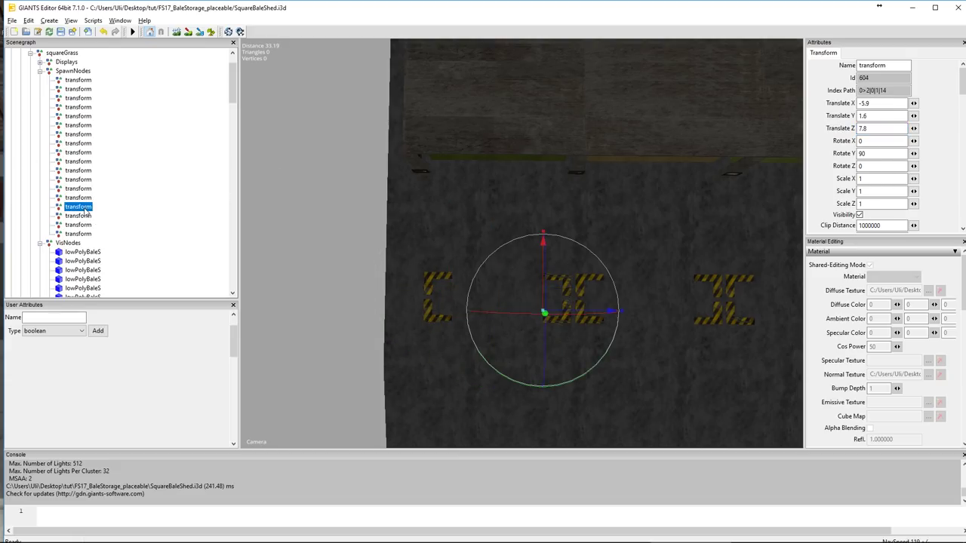
double_click(870, 128)
type("6.6")
key("Return")
left_click(80, 216)
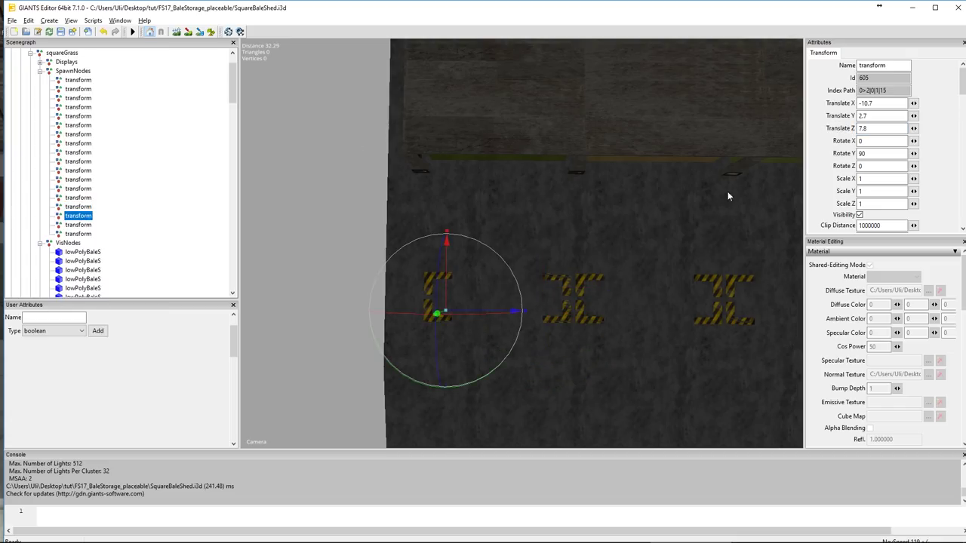
double_click(861, 128)
type("6.6")
key("Return")
- Set the Translate Z of the last two squareGrass spawn transforms to 6.6
left_click(78, 224)
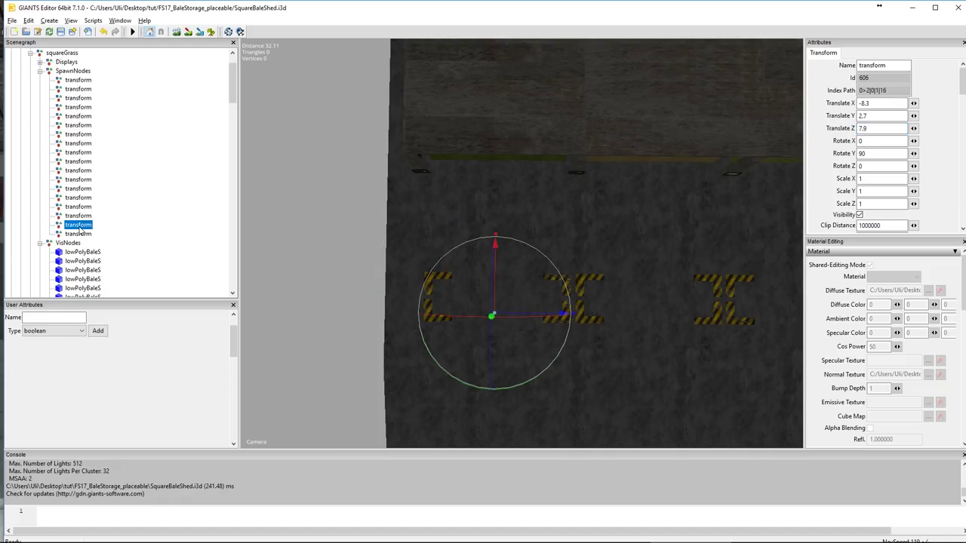
double_click(868, 128)
type("6.6")
key("Return")
left_click(78, 234)
double_click(871, 128)
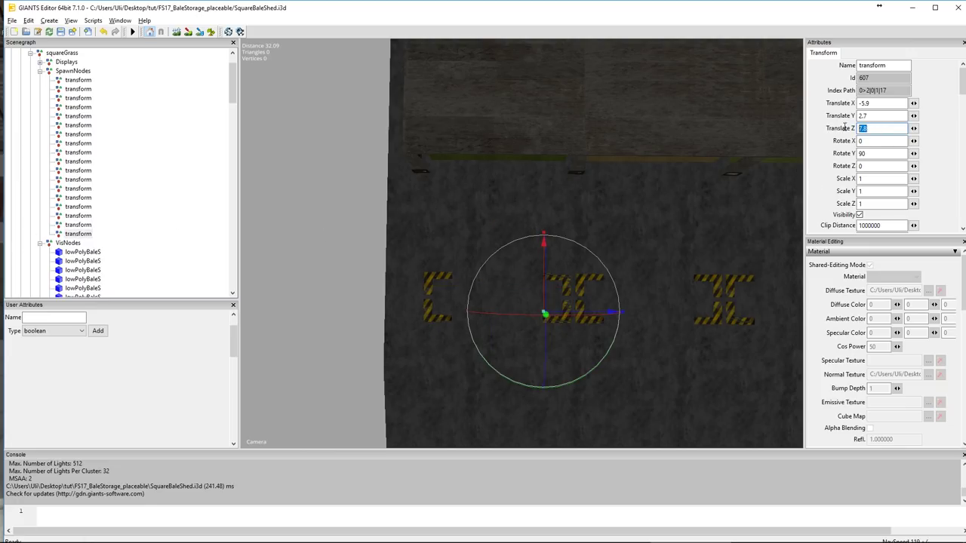
type("6.6")
key("Return")
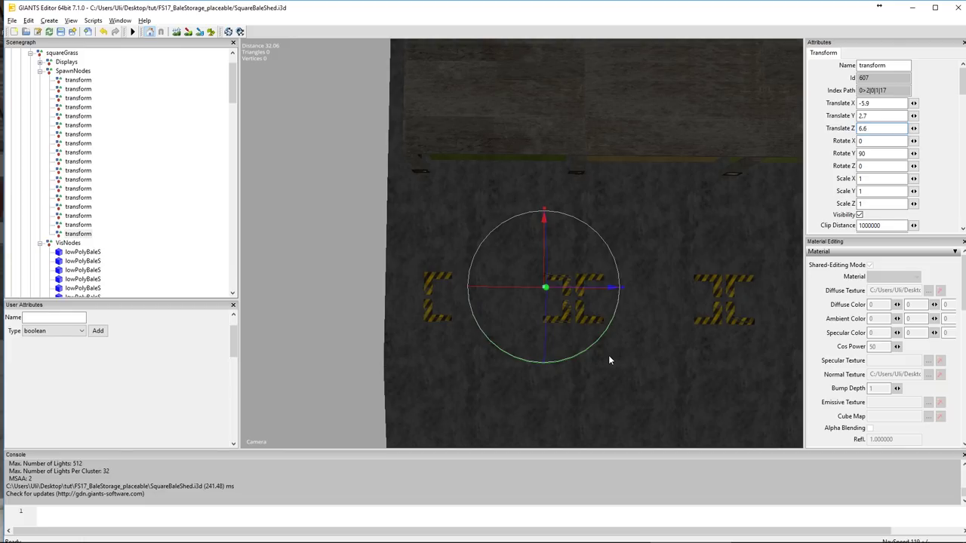
- Examine where the squareGrass and squareStraw SpawnNodes and the squareHay and squareStraw groups sit relative to the shed's marked bays
left_click(75, 72)
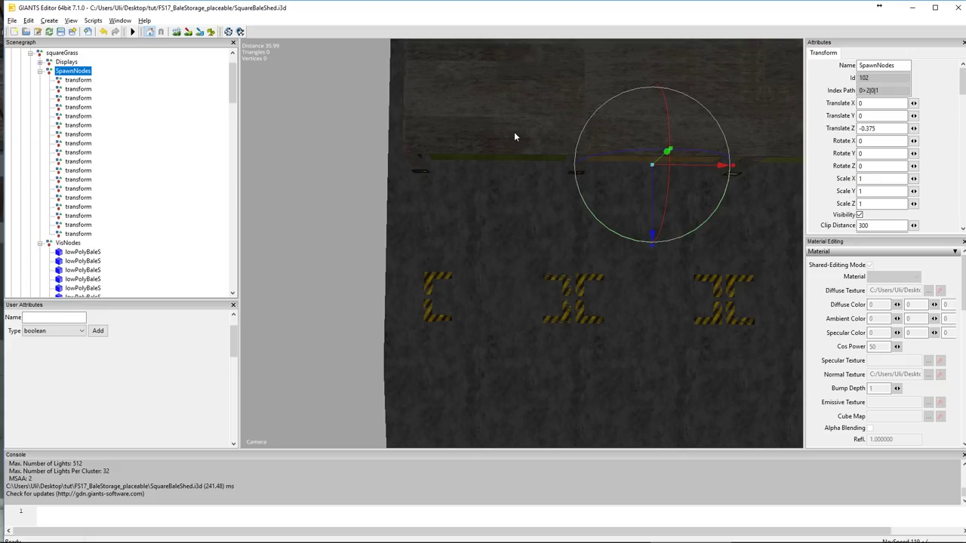
left_click(39, 243)
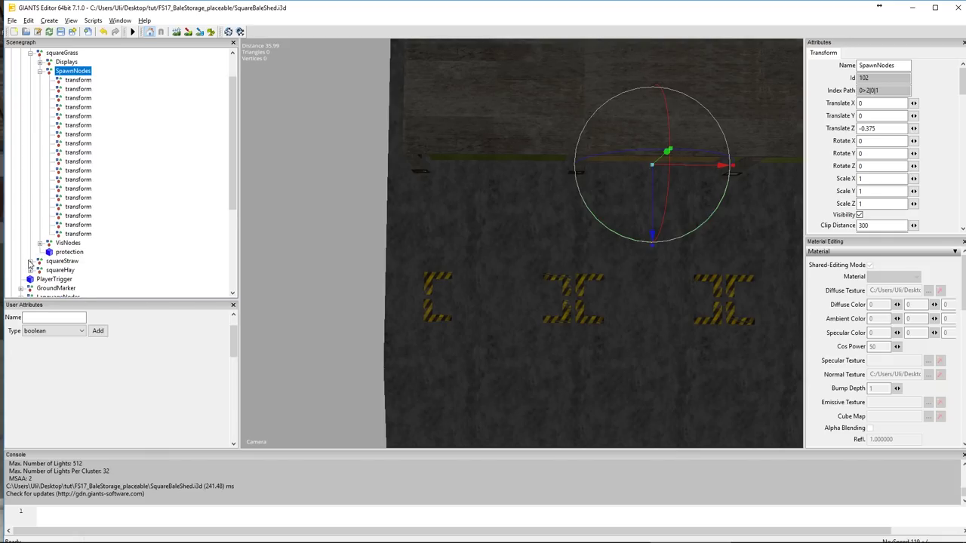
left_click(30, 261)
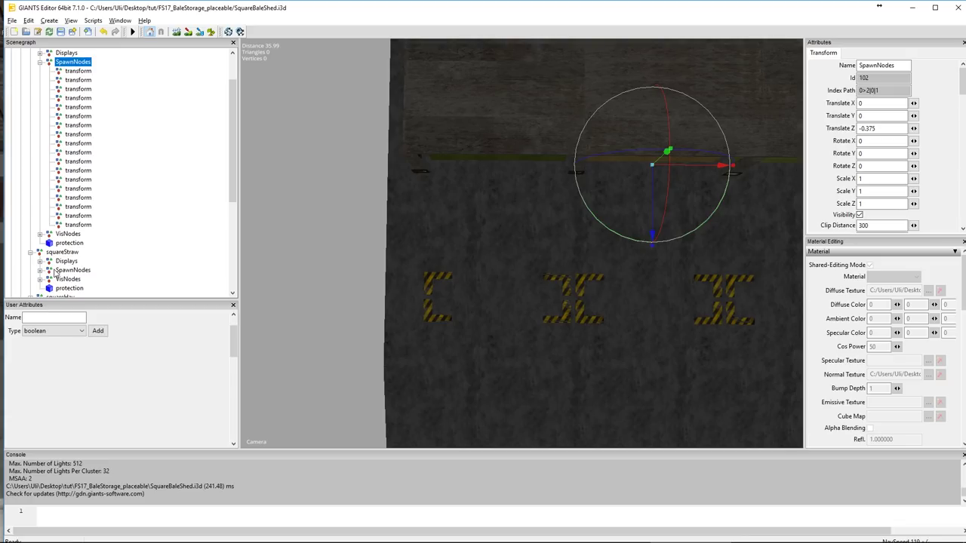
left_click(85, 273)
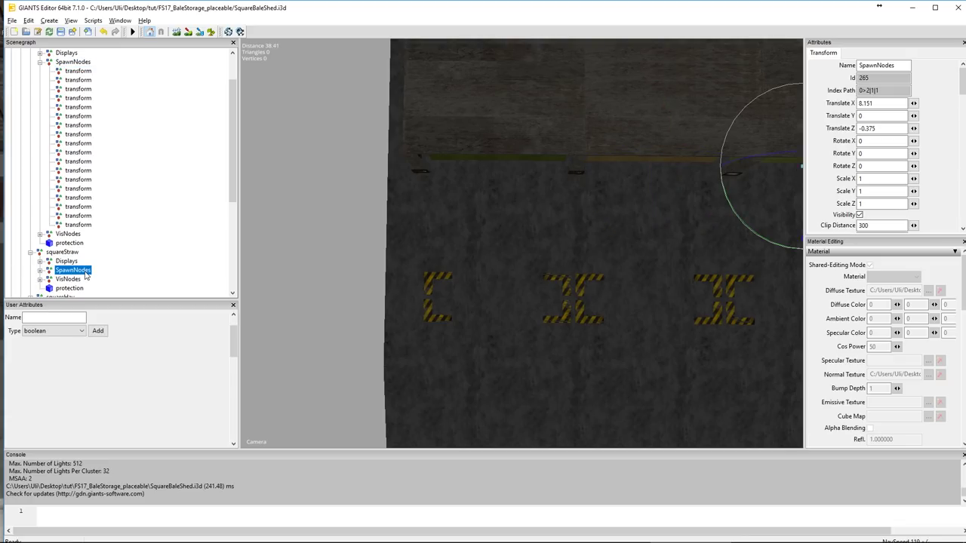
scroll(87, 273, "down", 2)
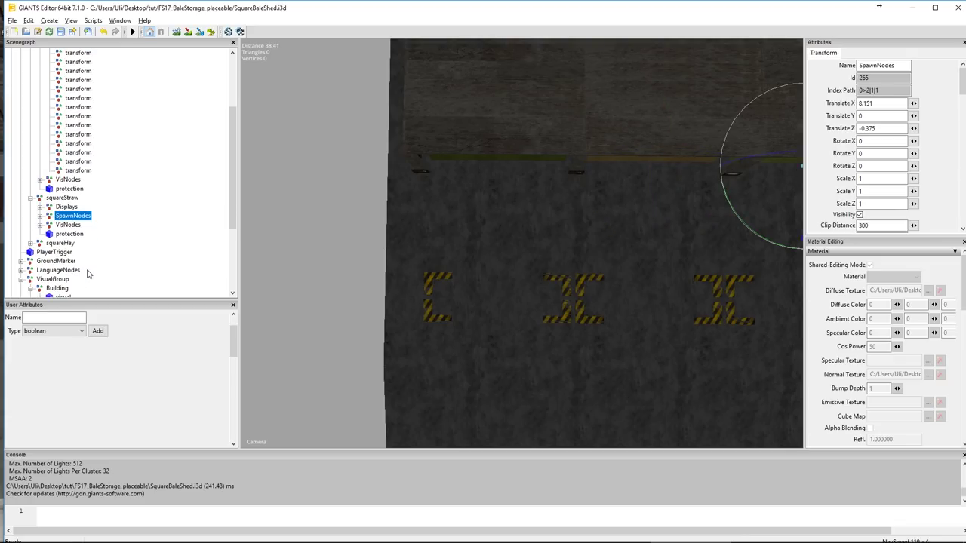
left_click(71, 243)
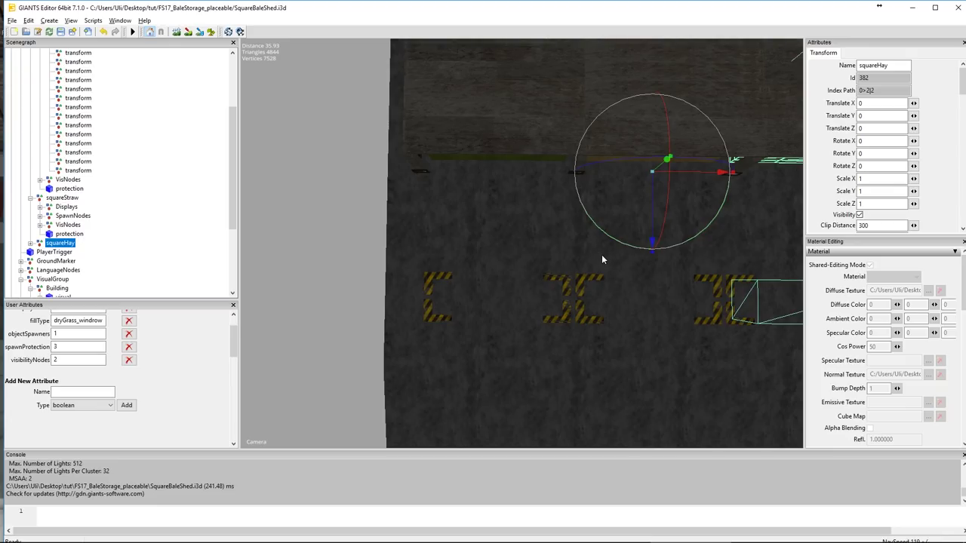
left_click(74, 200)
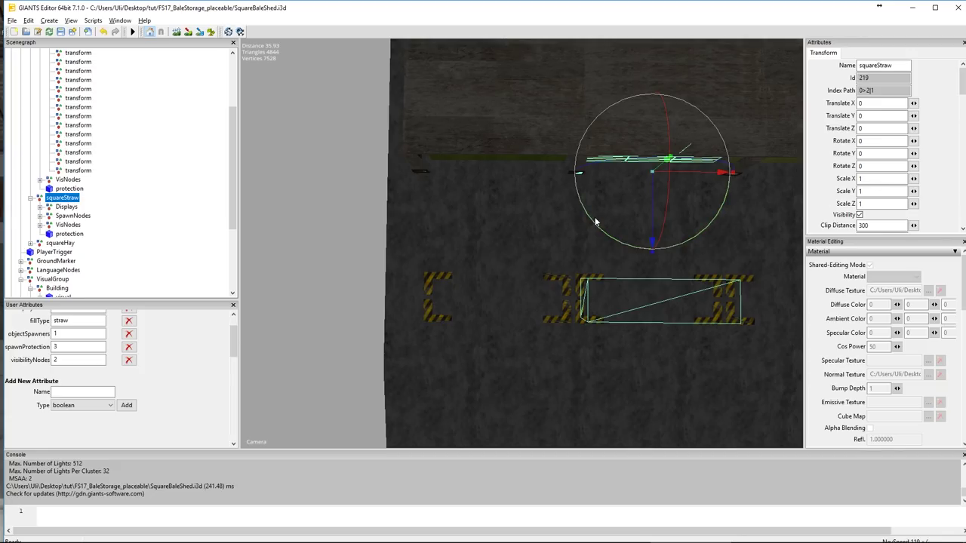
key("d")
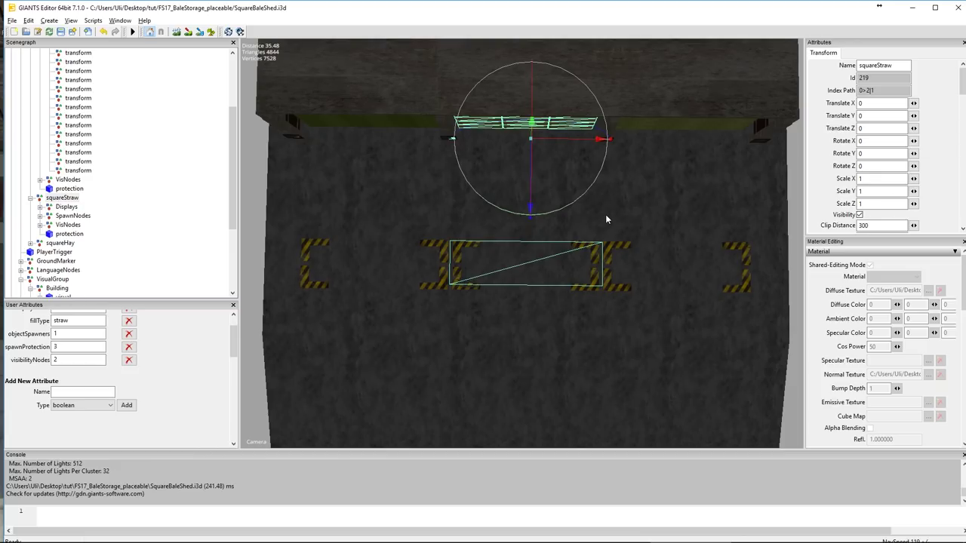
key("s")
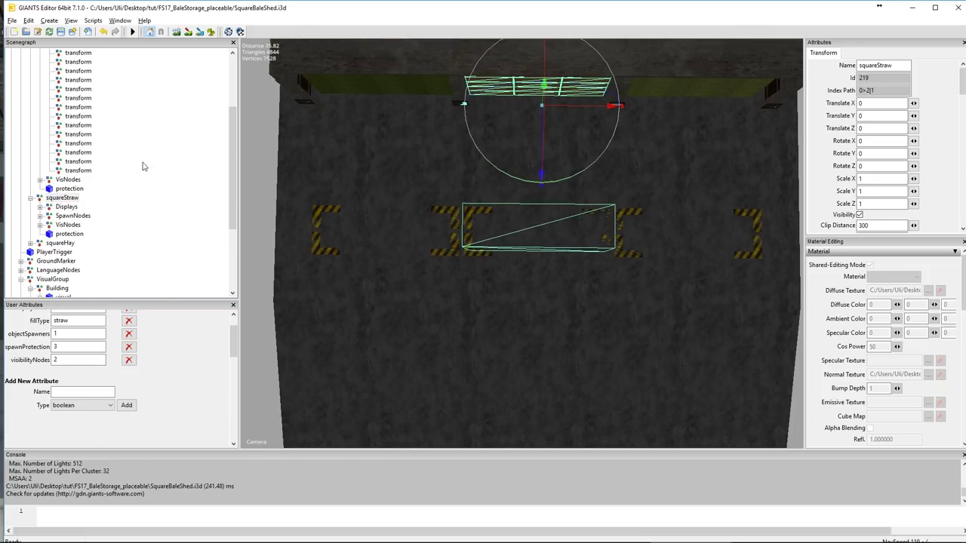
scroll(127, 200, "up", 4)
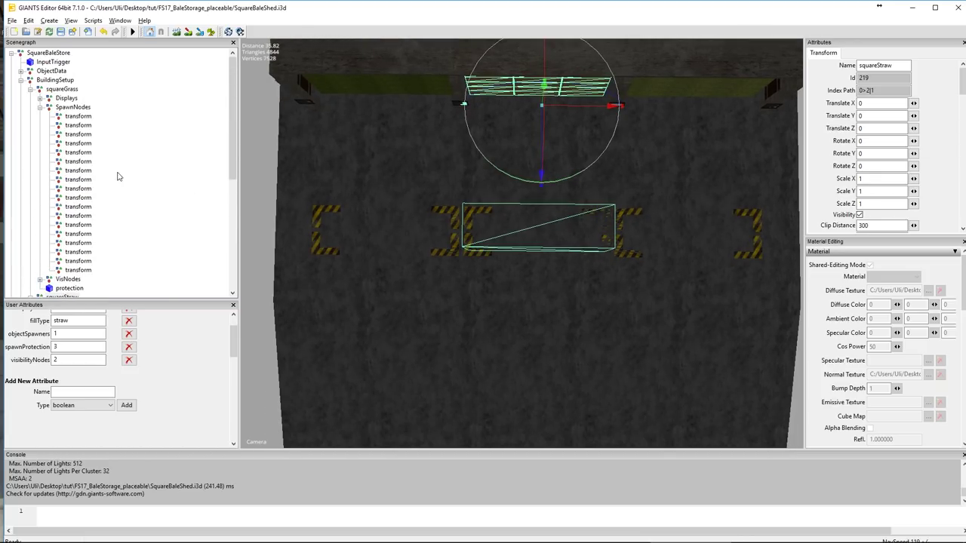
scroll(114, 154, "down", 2)
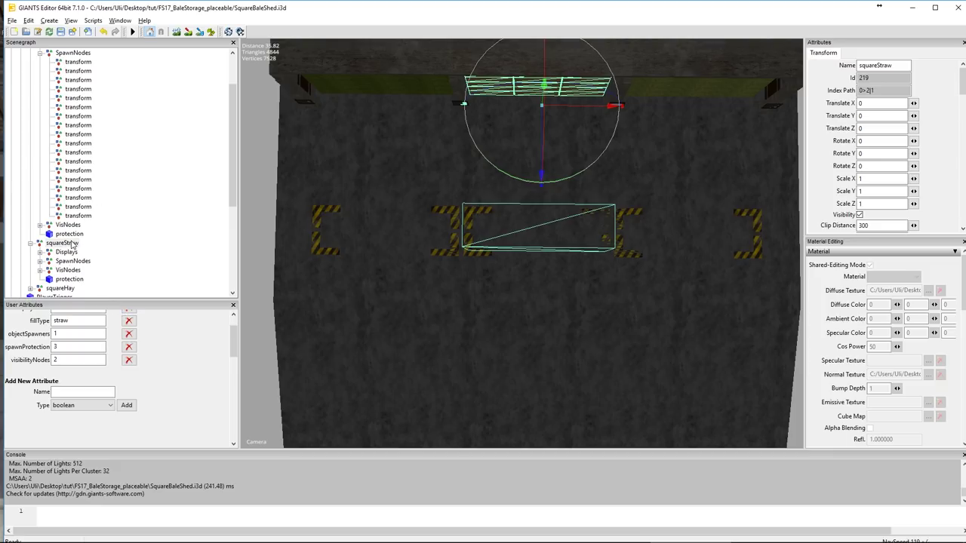
- Inspect the squareStraw SpawnNodes with their child transforms and compare the group's offset with the squareHay SpawnNodes
left_click(73, 262)
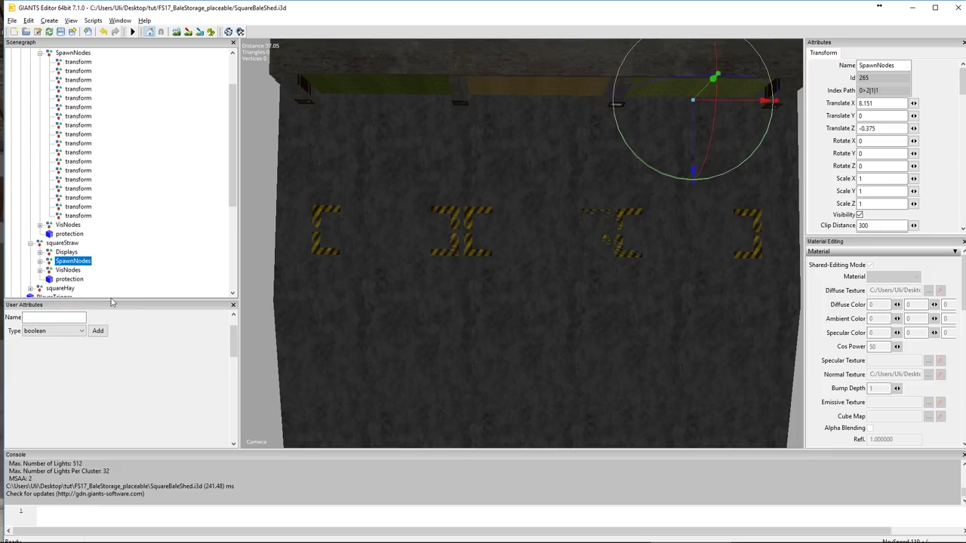
left_click(40, 261)
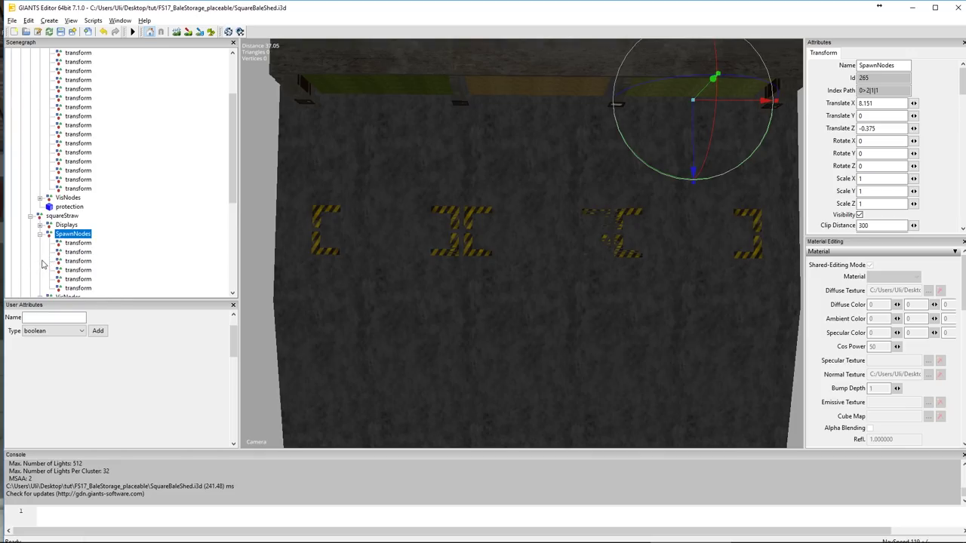
left_click(80, 251)
left_click(69, 236)
left_click(41, 234)
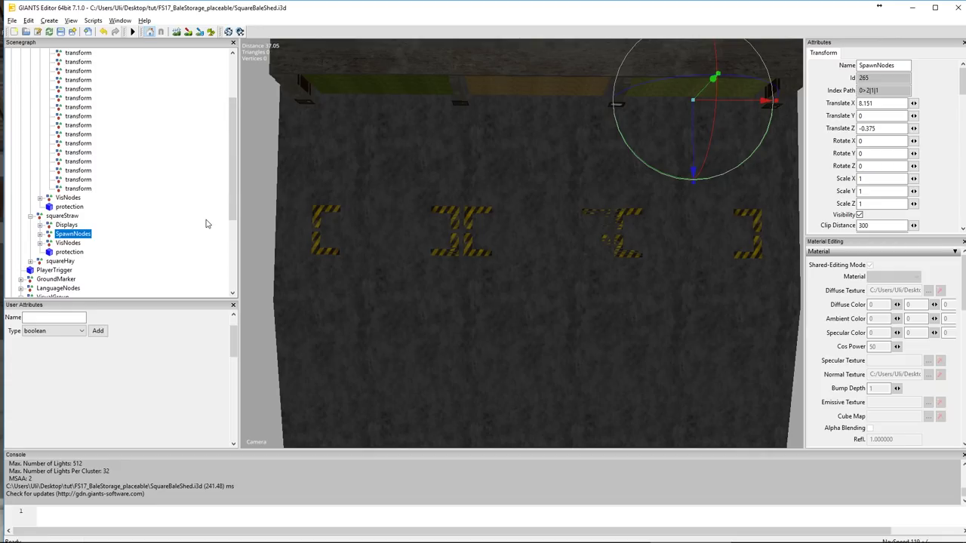
left_click(68, 217)
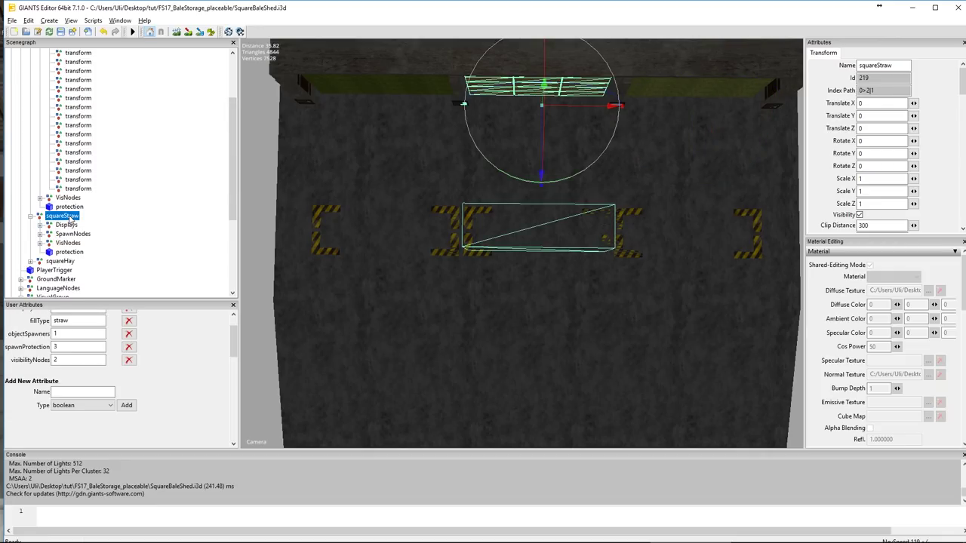
left_click(72, 234)
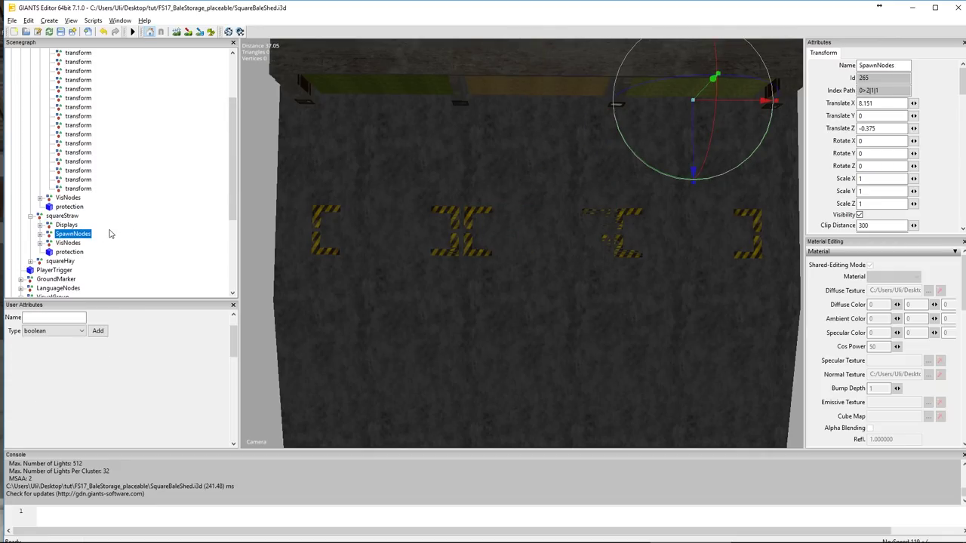
scroll(109, 235, "down", 1)
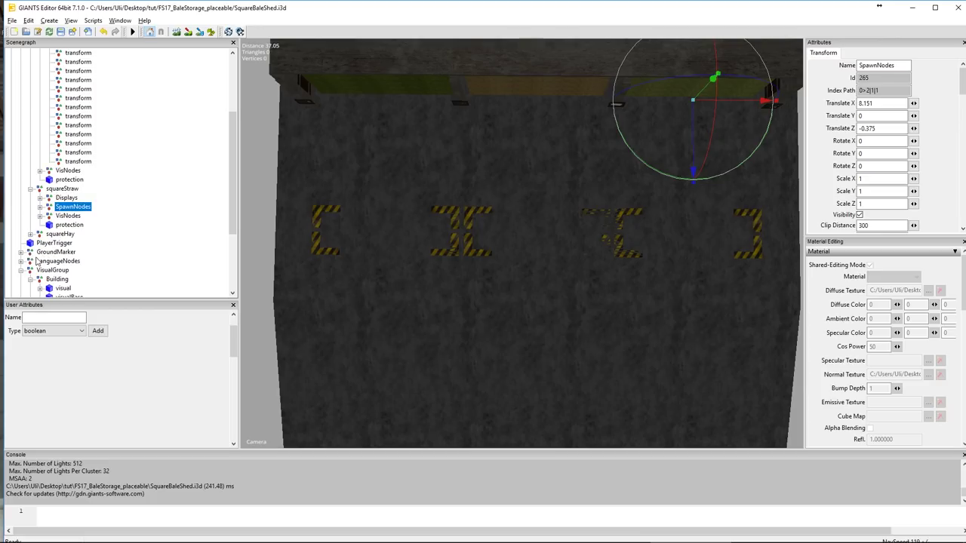
scroll(37, 260, "down", 1)
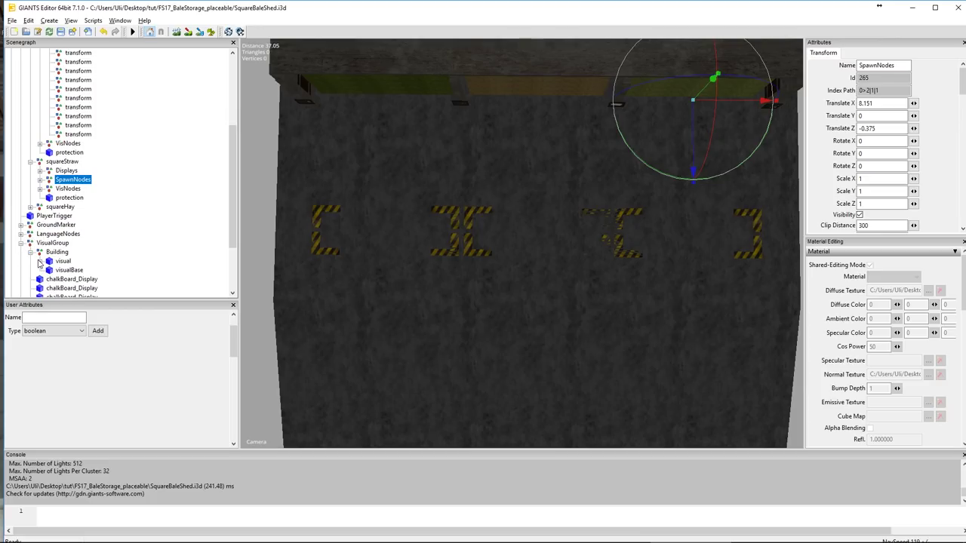
left_click(30, 207)
left_click(72, 226)
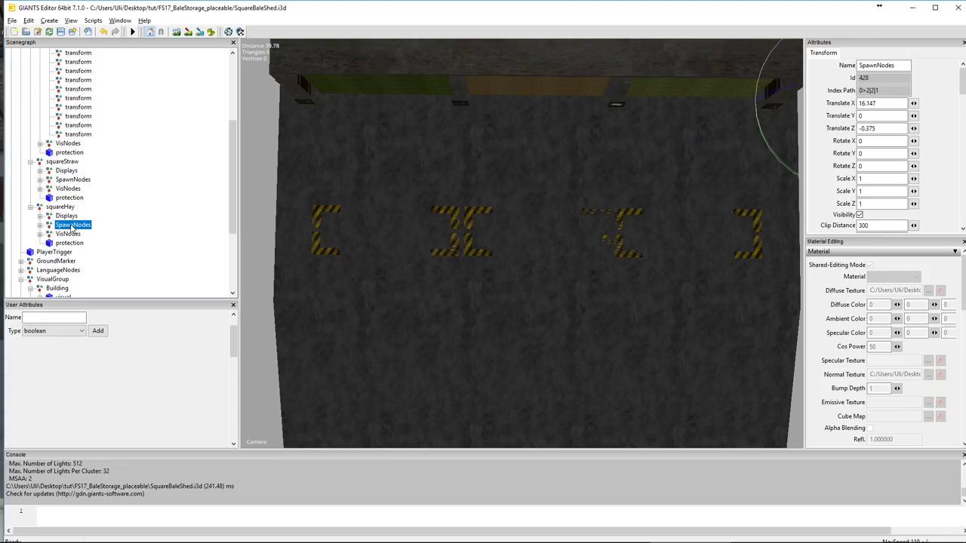
- Delete all six spawn transforms from the squareStraw SpawnNodes, then return to the squareGrass SpawnNodes
left_click(62, 180)
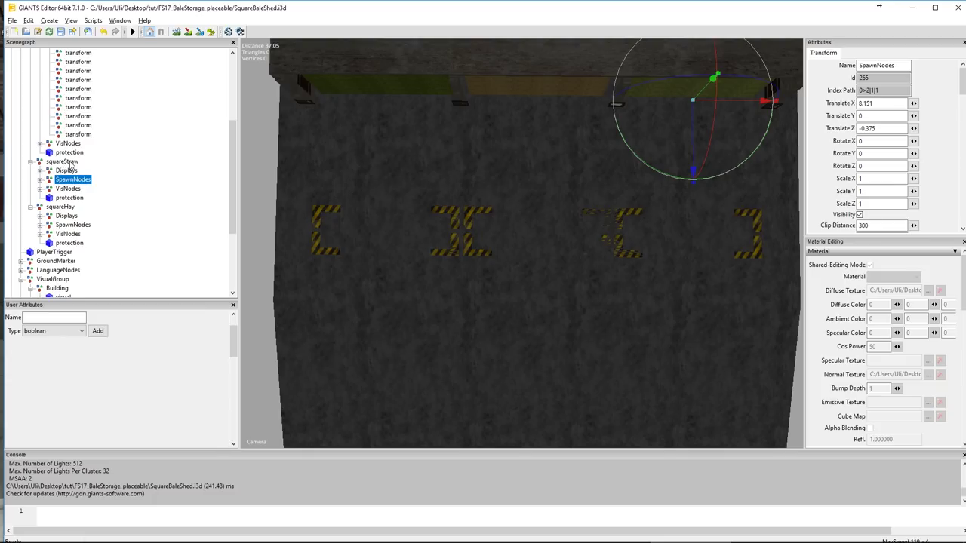
left_click(40, 179)
left_click(77, 189)
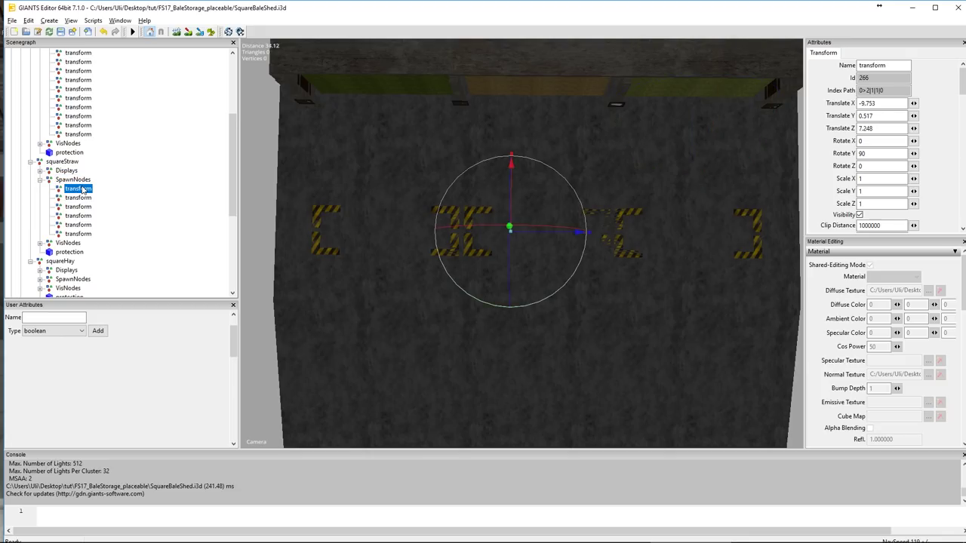
left_click(83, 235, "shift")
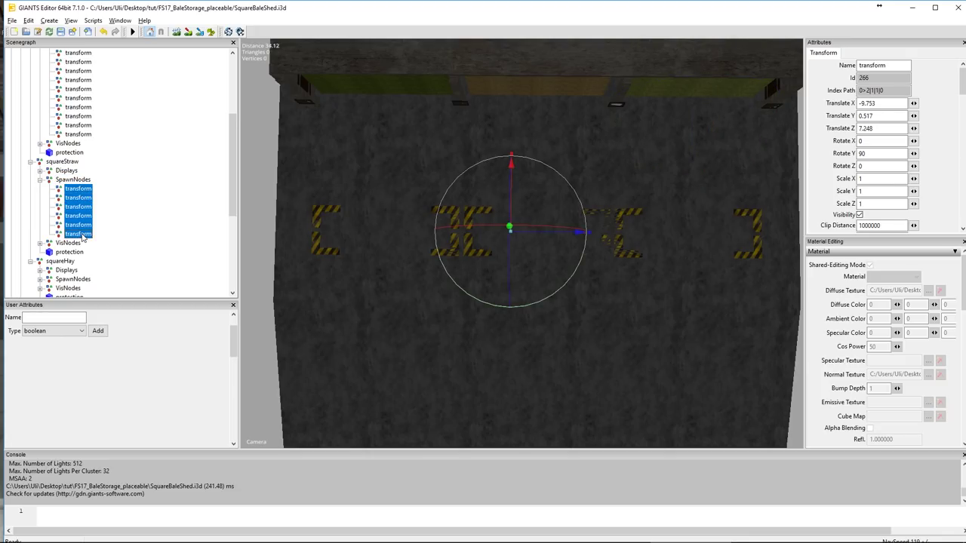
key("Delete")
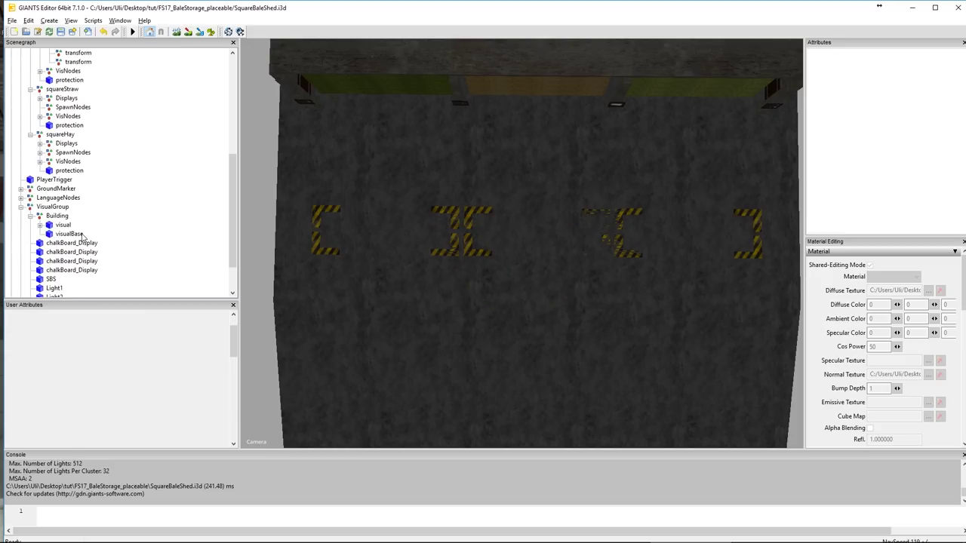
left_click_drag(231, 185, 165, 90)
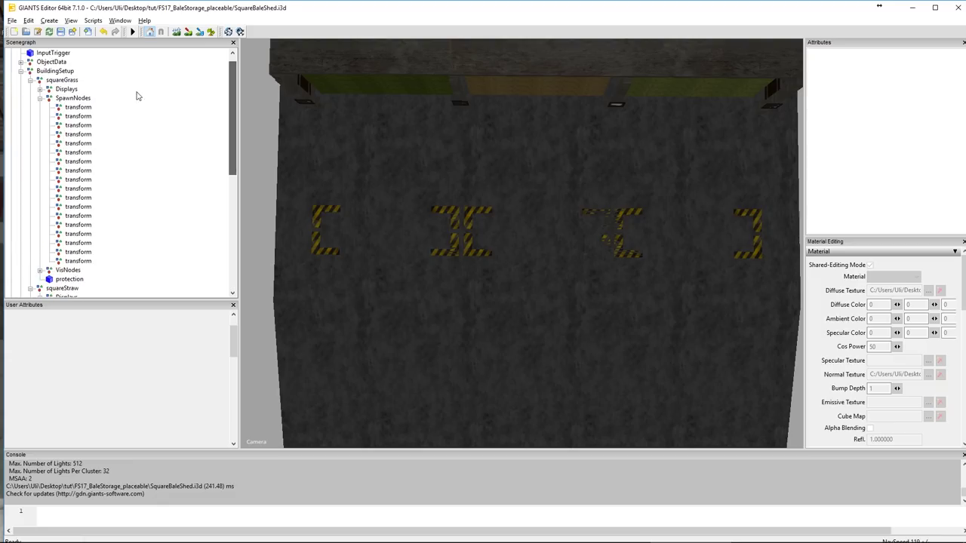
- Copy all the spawn transforms from the squareGrass SpawnNodes into the empty squareStraw SpawnNodes
left_click(78, 107)
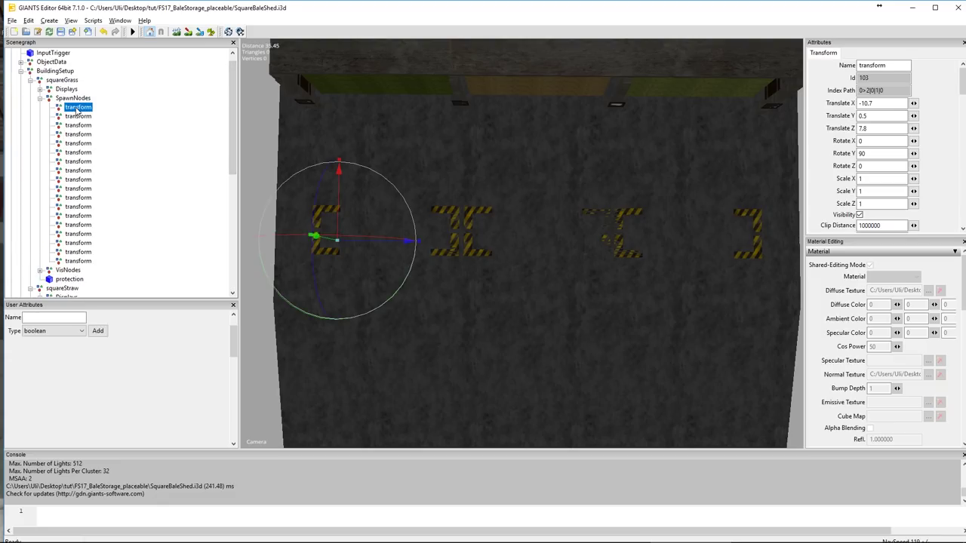
left_click(79, 261, "shift")
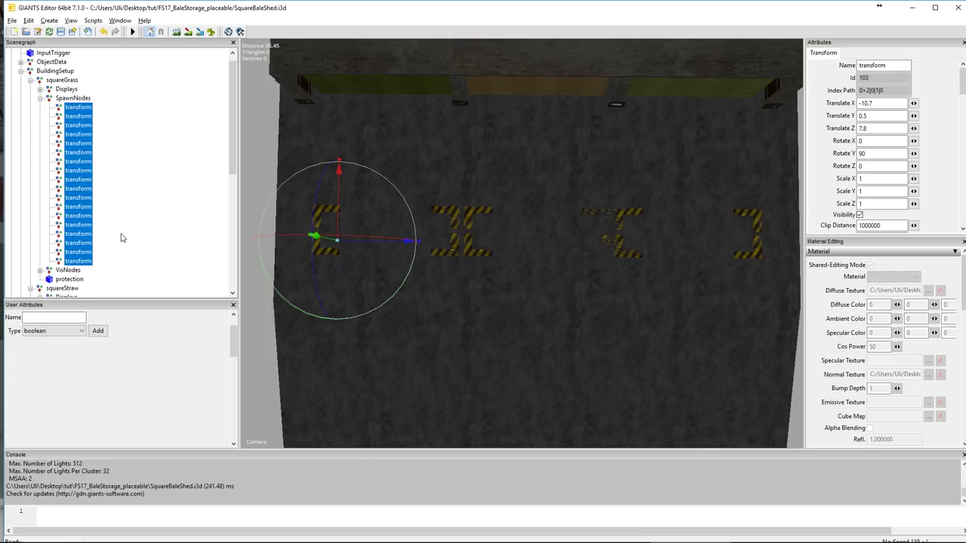
scroll(123, 237, "down", 4)
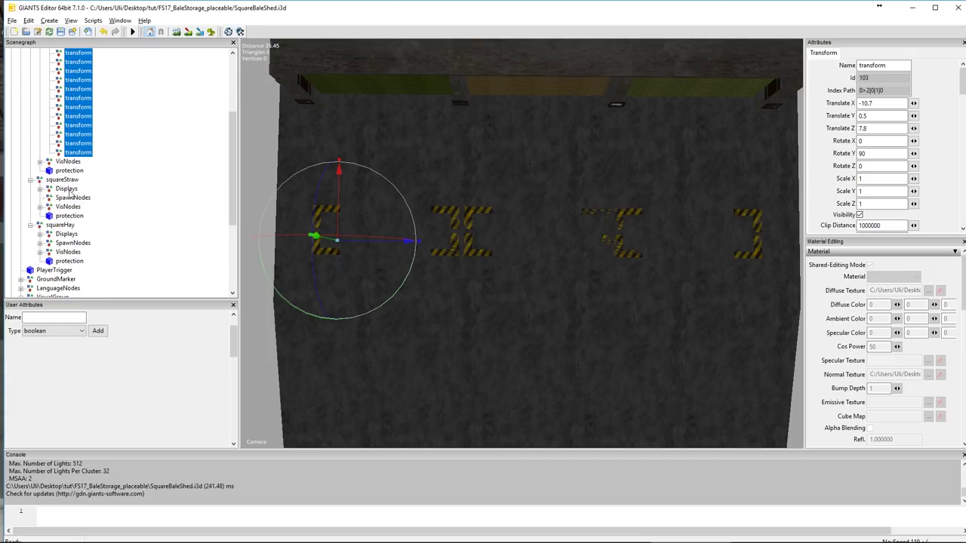
left_click(73, 199)
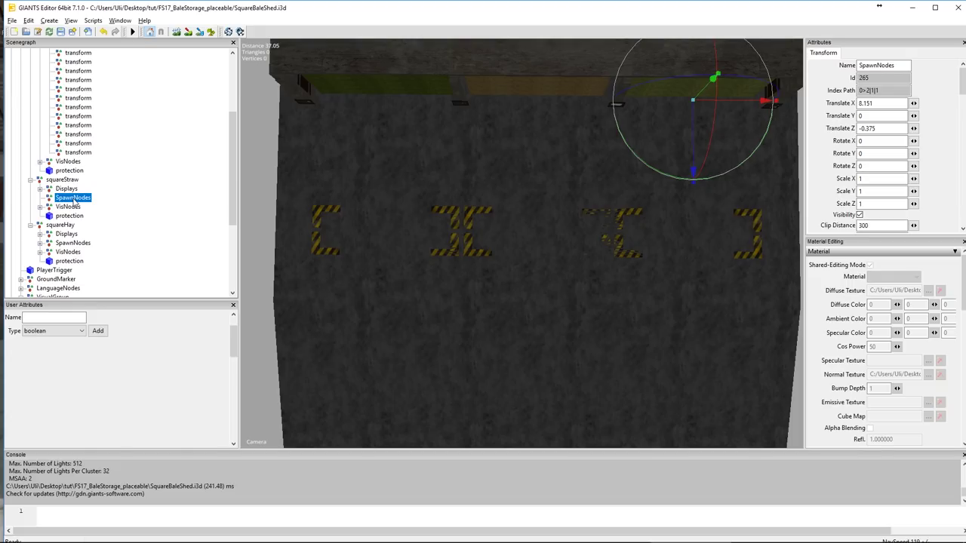
key("ctrl+v")
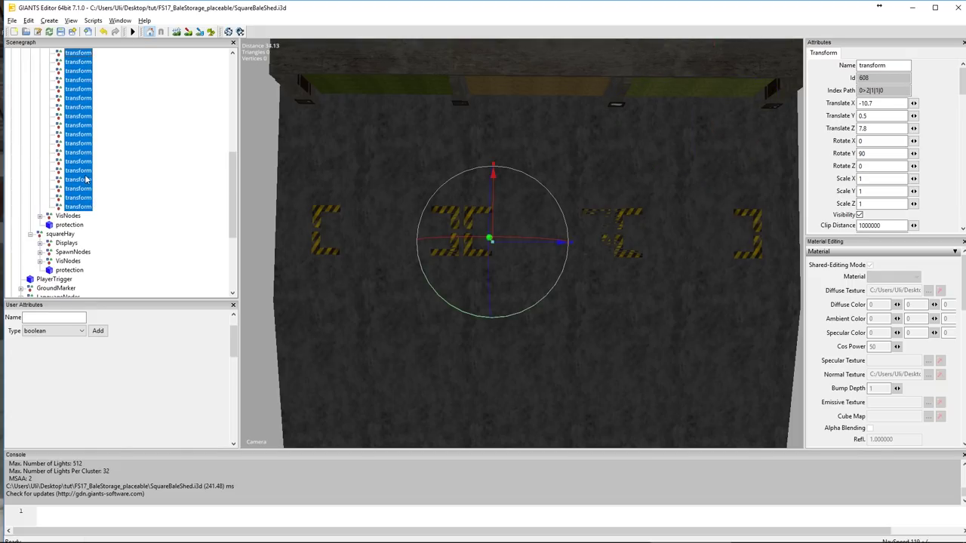
- Check the first copied transforms in the squareStraw SpawnNodes and compare that group's translation with the squareGrass SpawnNodes
left_click_drag(230, 182, 233, 162)
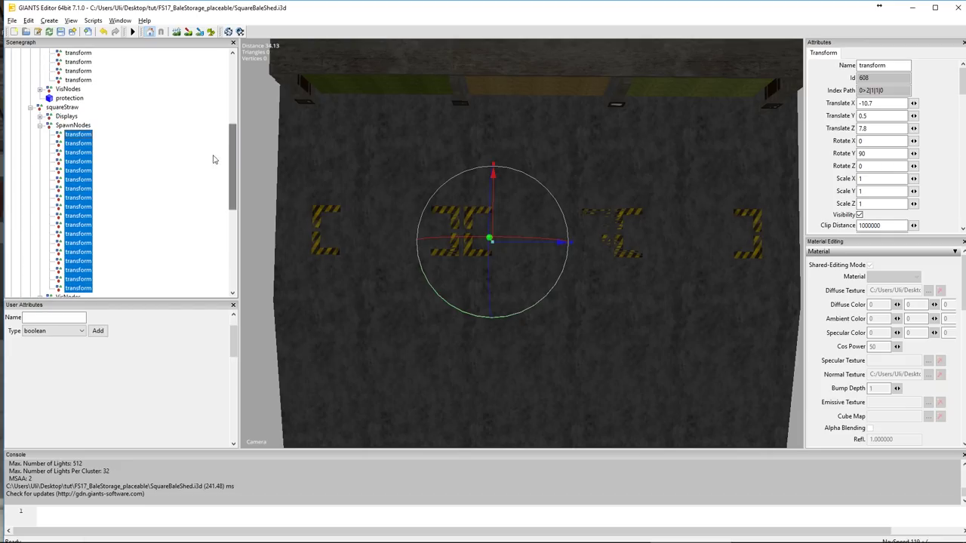
left_click(81, 125)
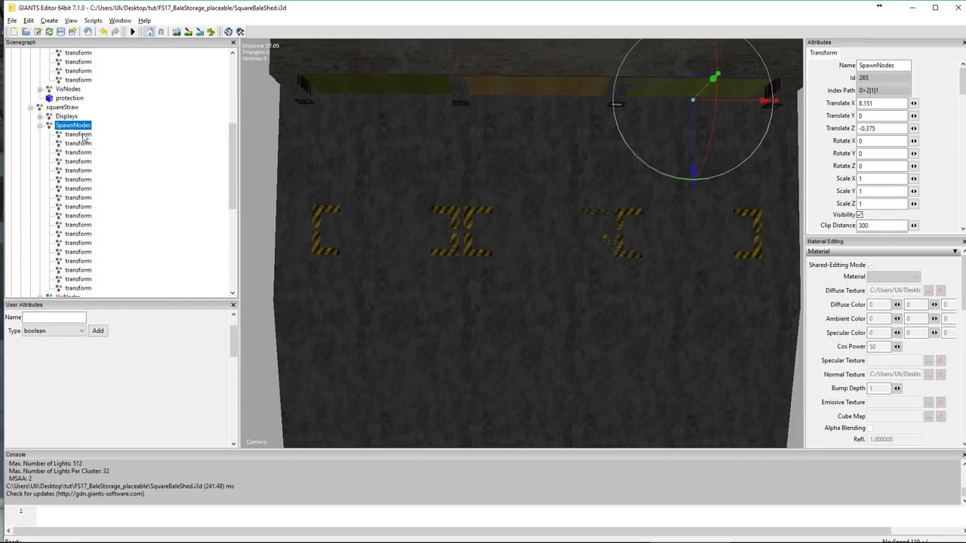
left_click(83, 135)
left_click(84, 143)
left_click(85, 153)
left_click(86, 162)
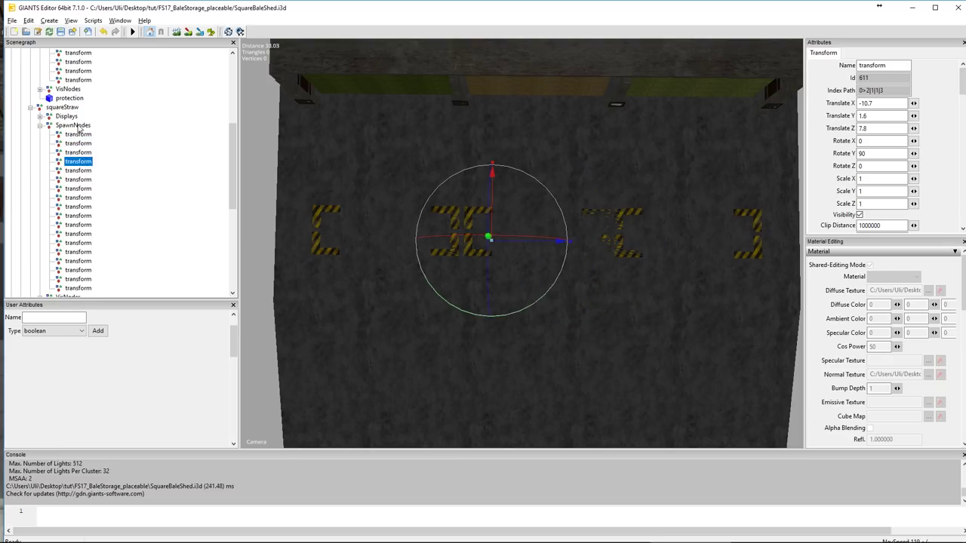
left_click(78, 126)
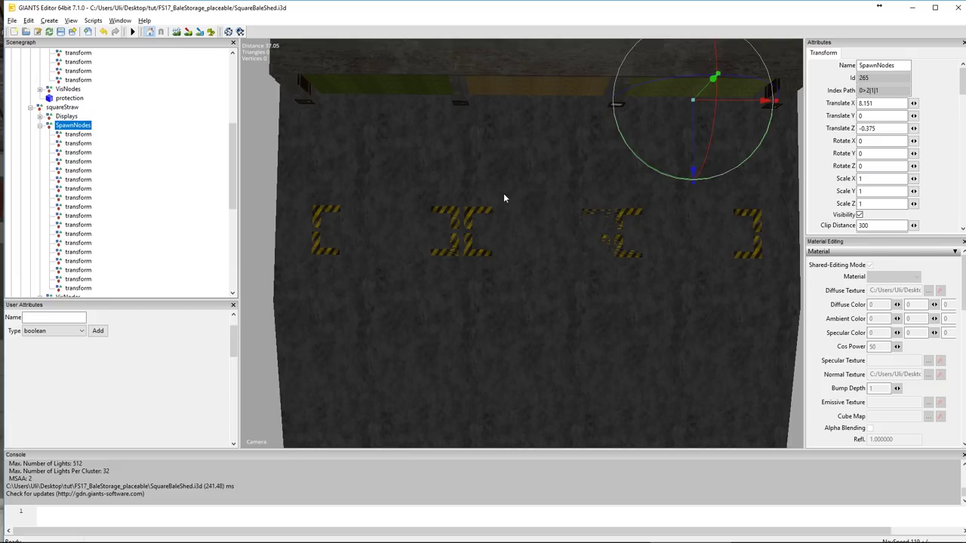
left_click(229, 136)
scroll(237, 149, "up", 6)
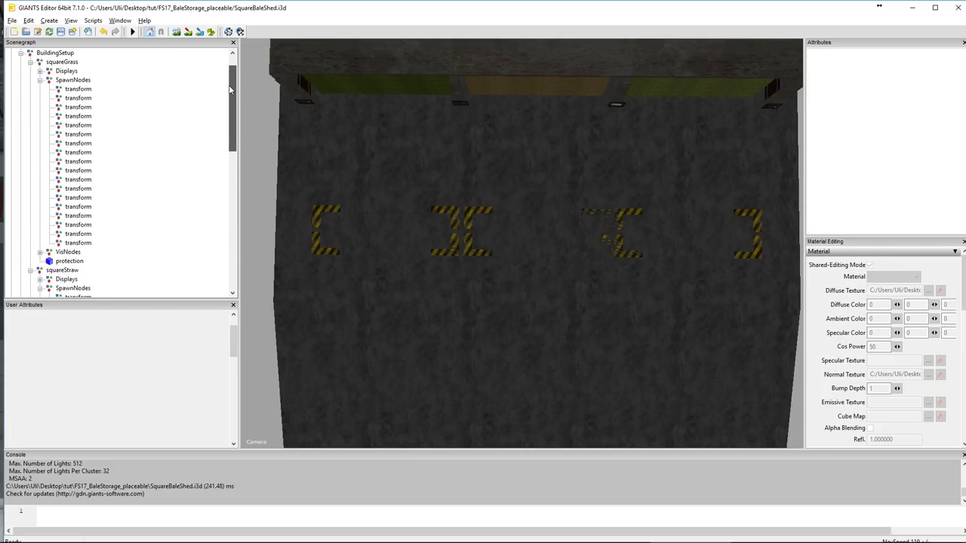
left_click(73, 80)
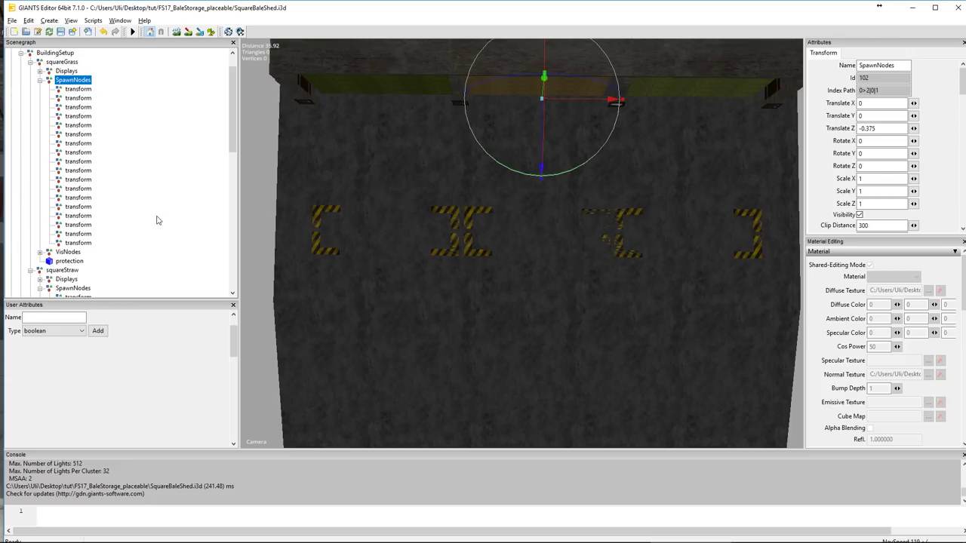
- Delete all six original spawn transforms from the squareHay SpawnNodes
left_click_drag(231, 143, 235, 242)
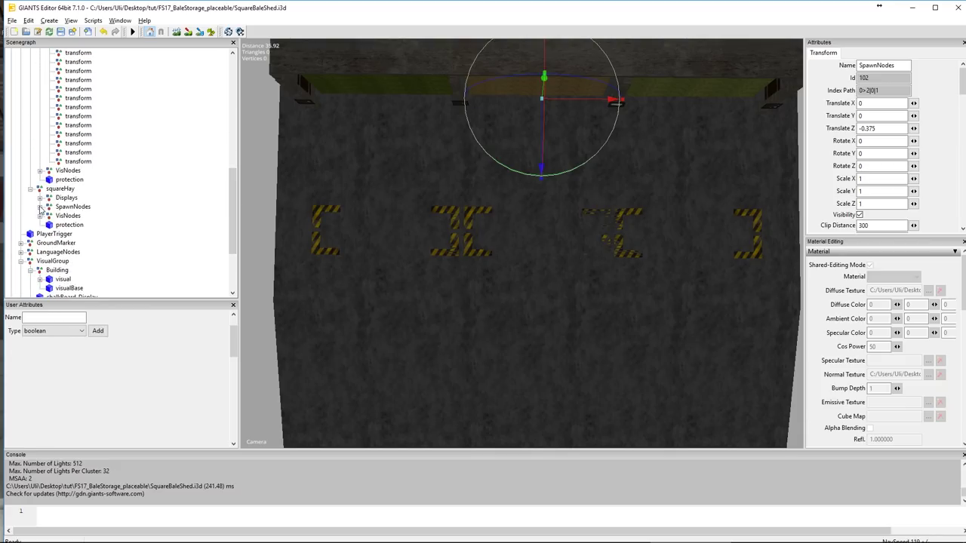
left_click(40, 208)
left_click(79, 216)
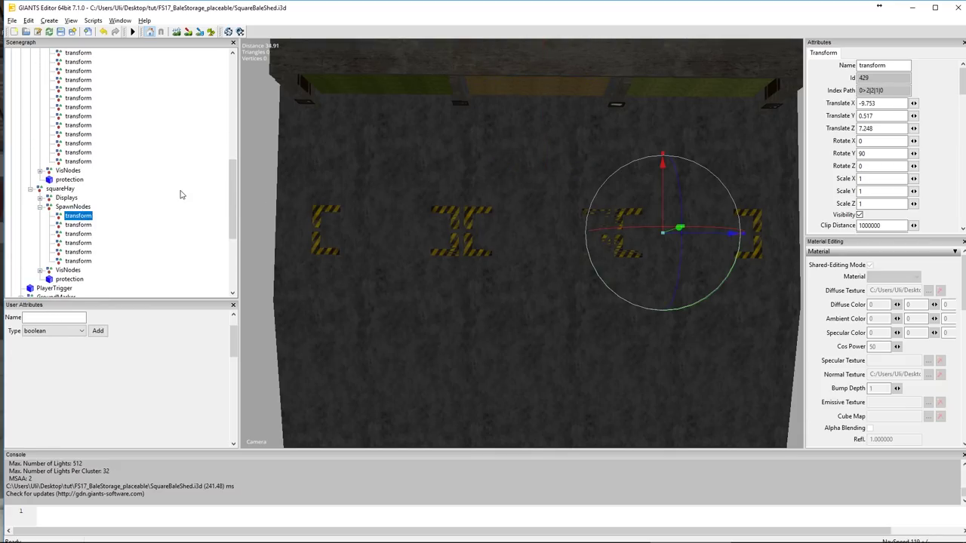
left_click(82, 207)
scroll(535, 220, "down", 2)
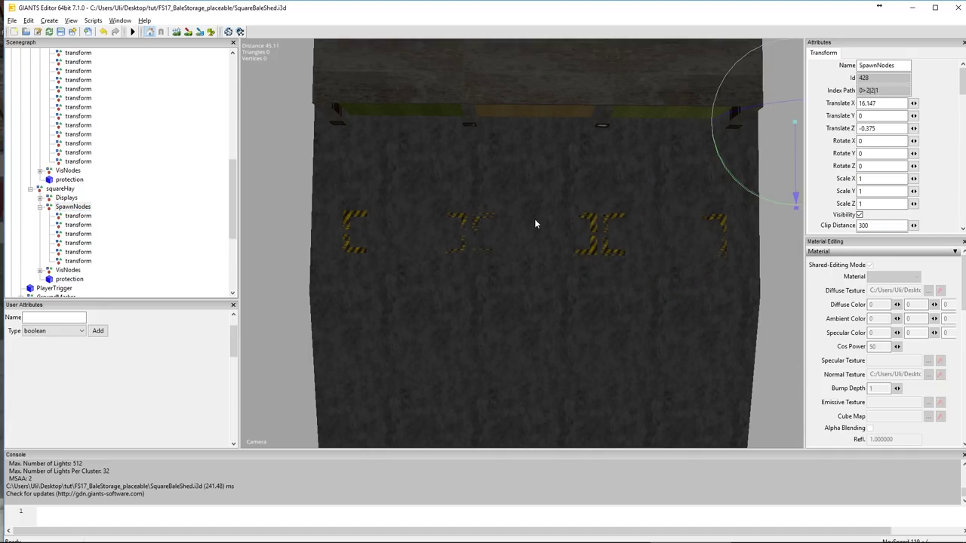
scroll(534, 222, "down", 1)
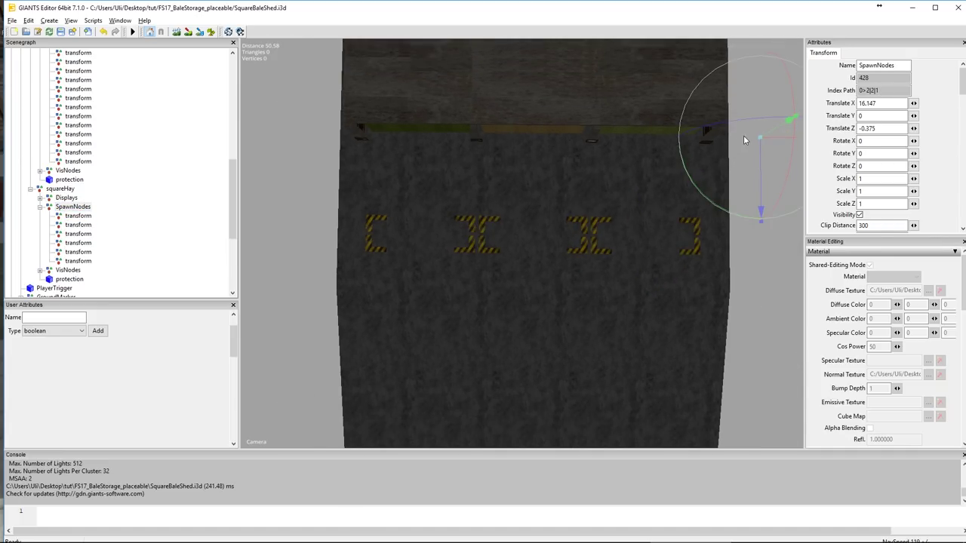
left_click(79, 217)
left_click(80, 261, "shift")
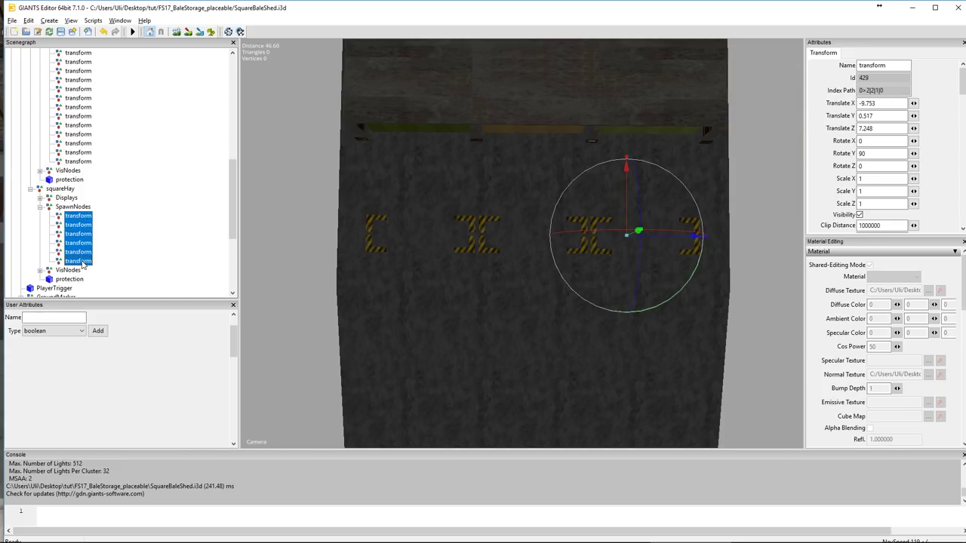
key("Left")
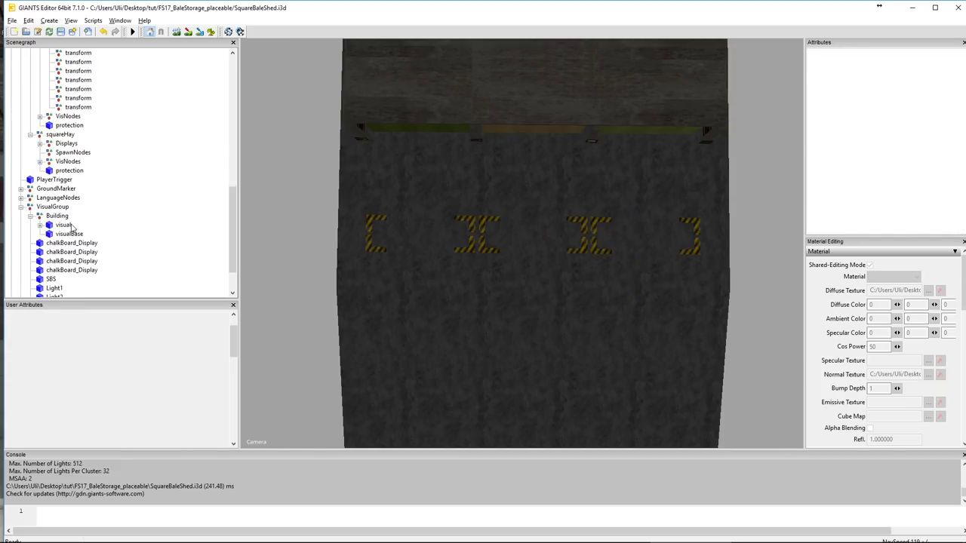
- Paste the copied squareGrass spawn transforms into the squareHay SpawnNodes and check the positions of several copies
left_click(73, 154)
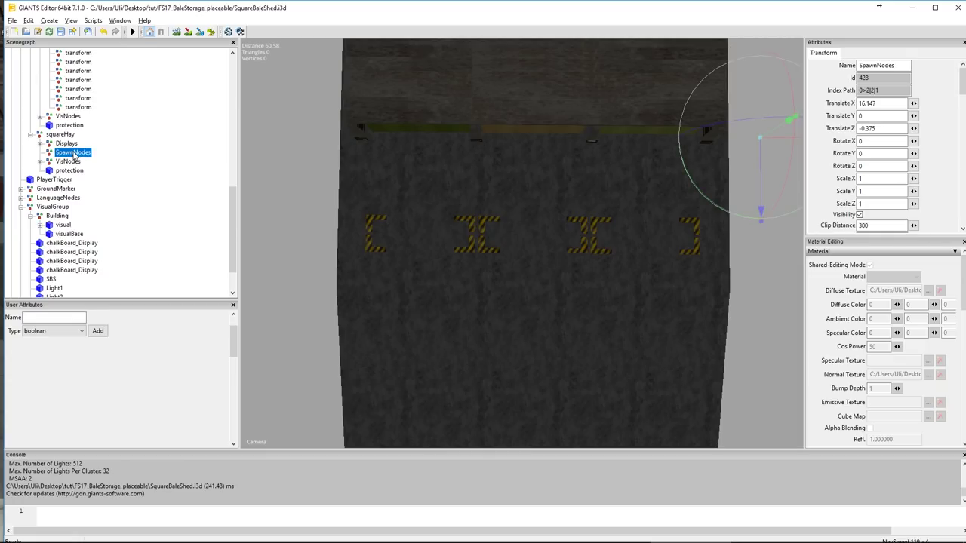
double_click(73, 153)
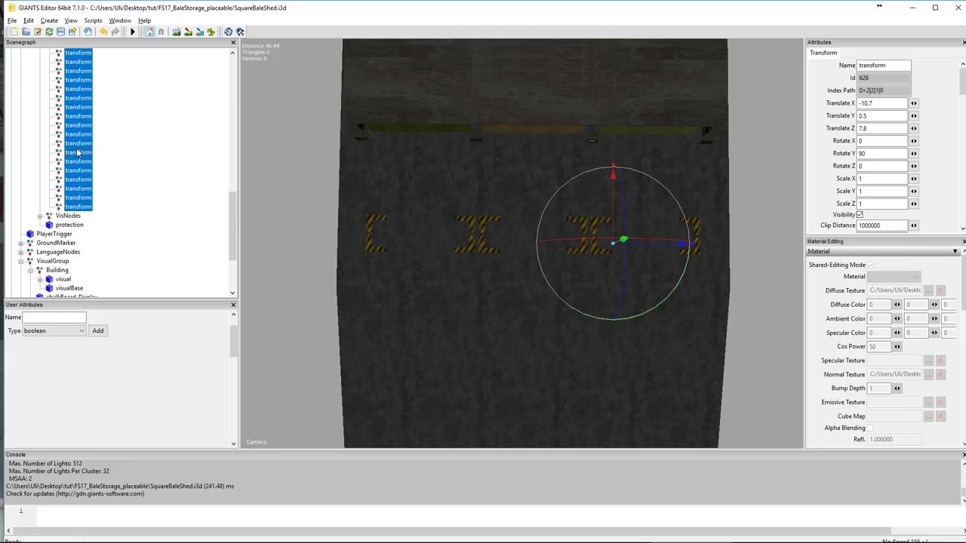
left_click(78, 152)
left_click(79, 143)
left_click(79, 125)
left_click(80, 107)
left_click(79, 98)
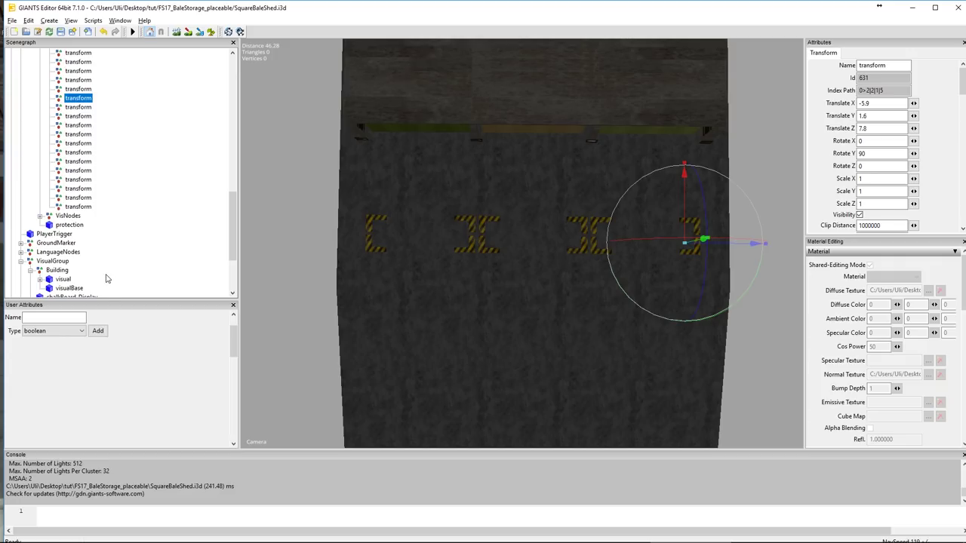
- Save the SquareBaleShed.i3d scene and close GIANTS Editor
left_click(61, 33)
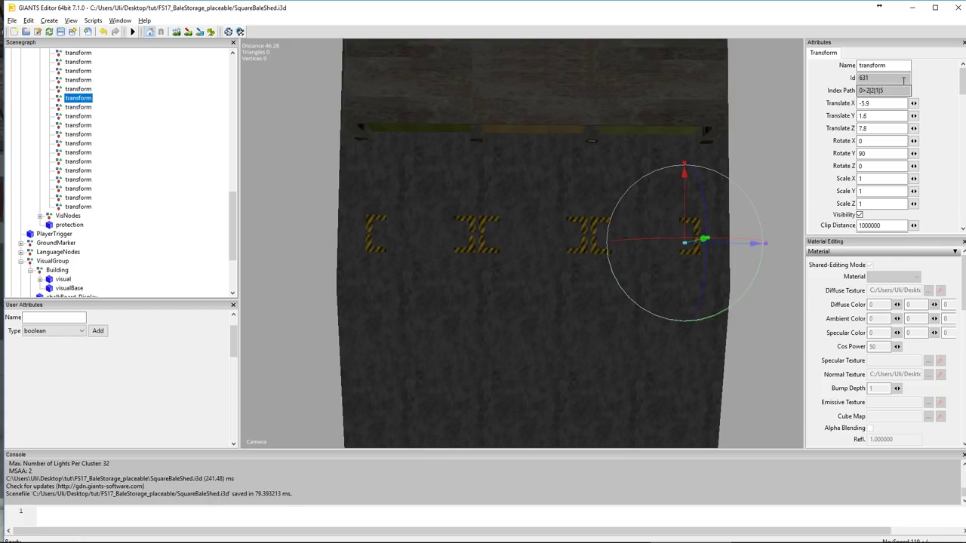
left_click(957, 9)
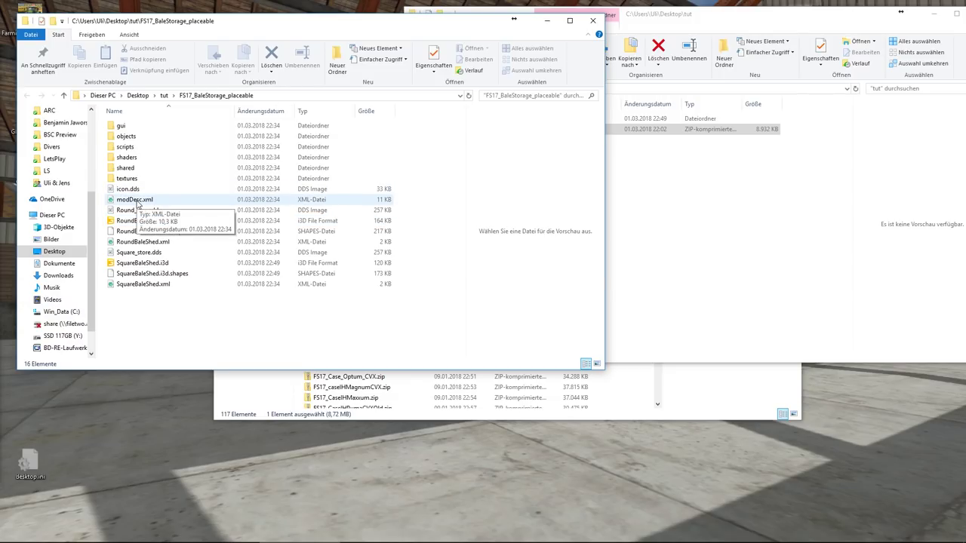
- Open modDesc.xml from the FS17_BaleStorage_placeable folder in Atom and close every other open tab
left_click(138, 201)
left_click(139, 200)
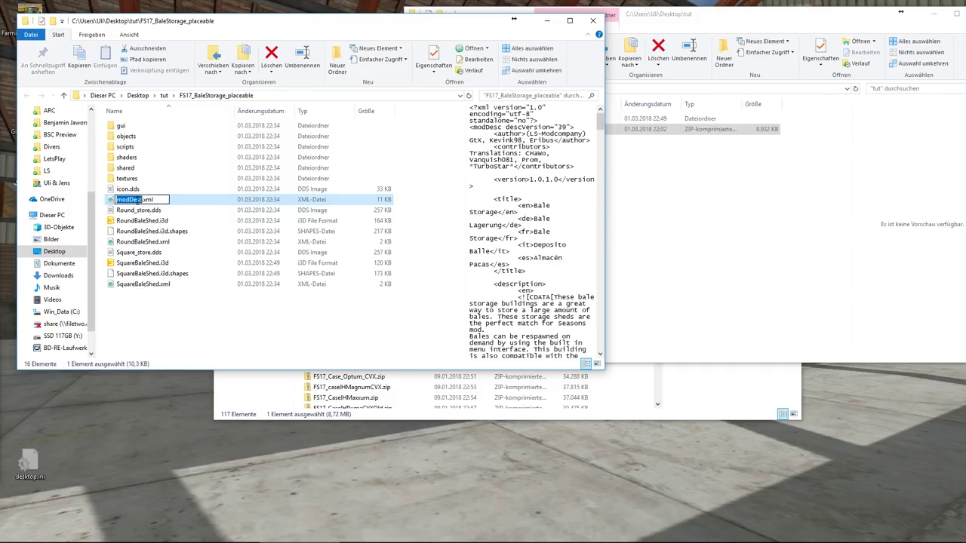
left_click(114, 202)
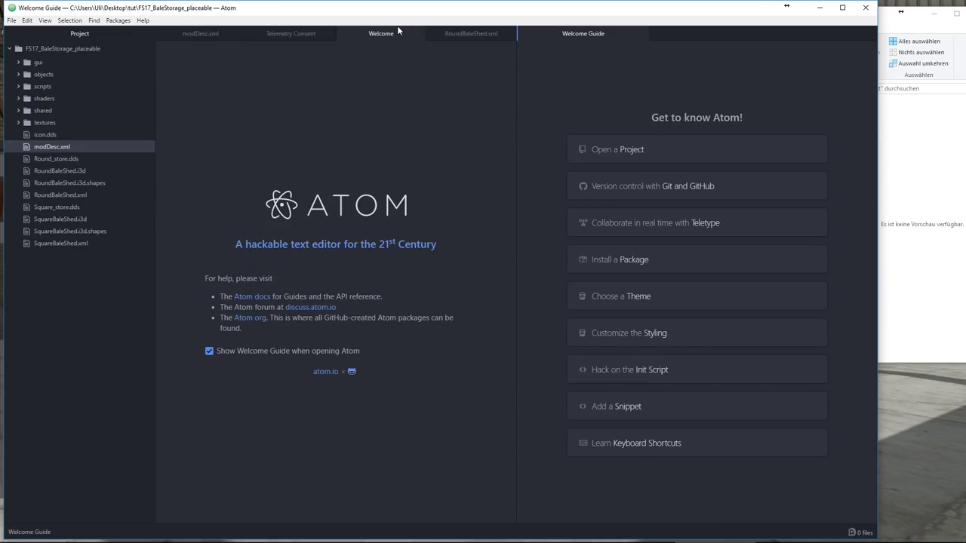
left_click(641, 34)
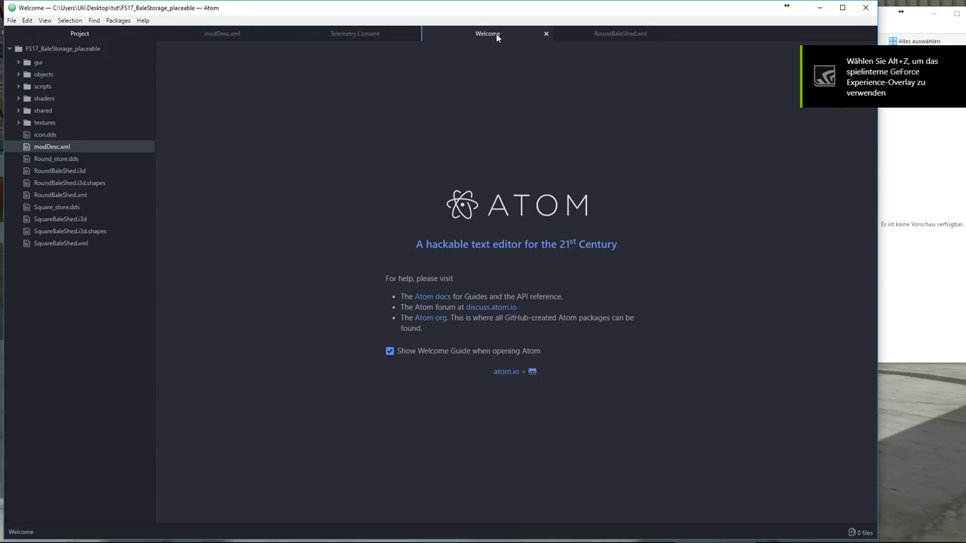
left_click(546, 34)
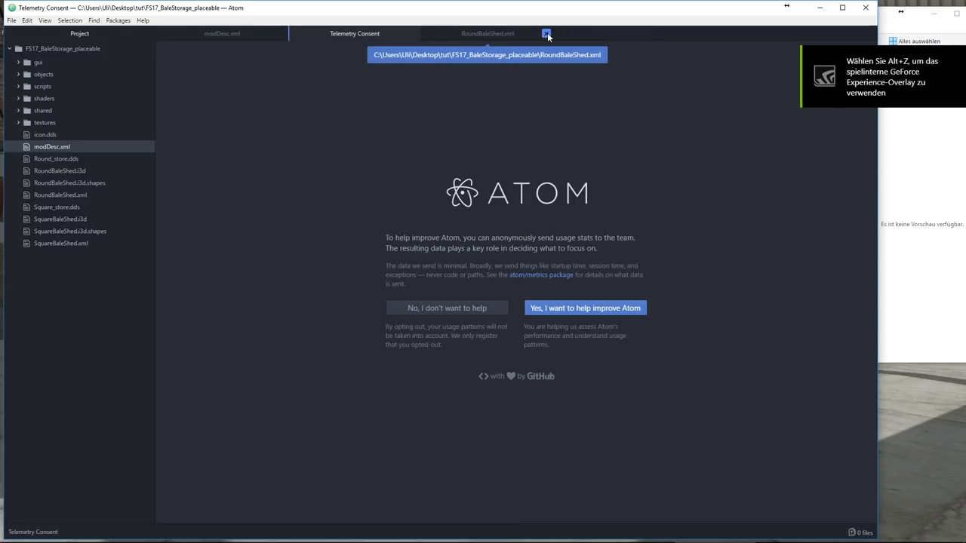
left_click(546, 34)
left_click(413, 33)
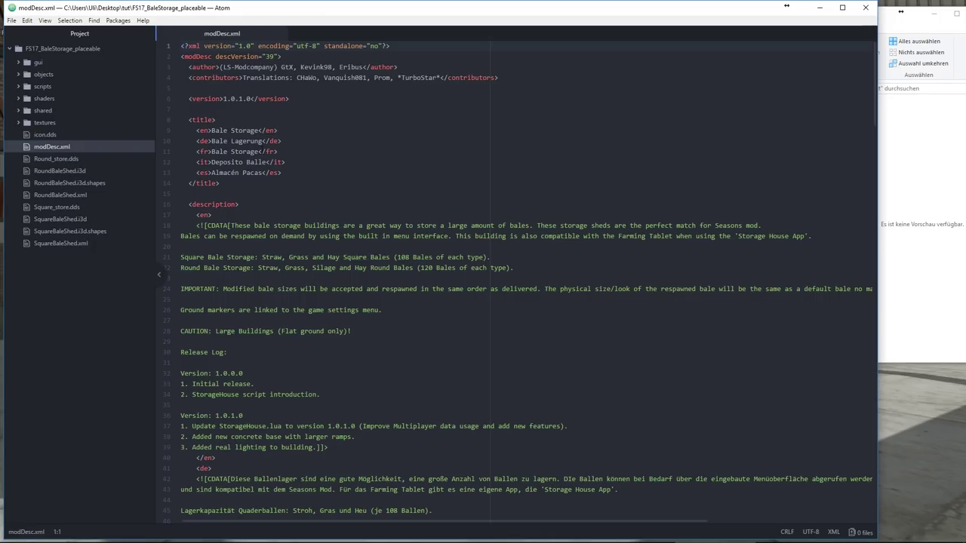
- Turn on soft wrap so the long lines of modDesc.xml fit the editor's width
left_click(261, 237)
left_click(47, 20)
left_click(79, 129)
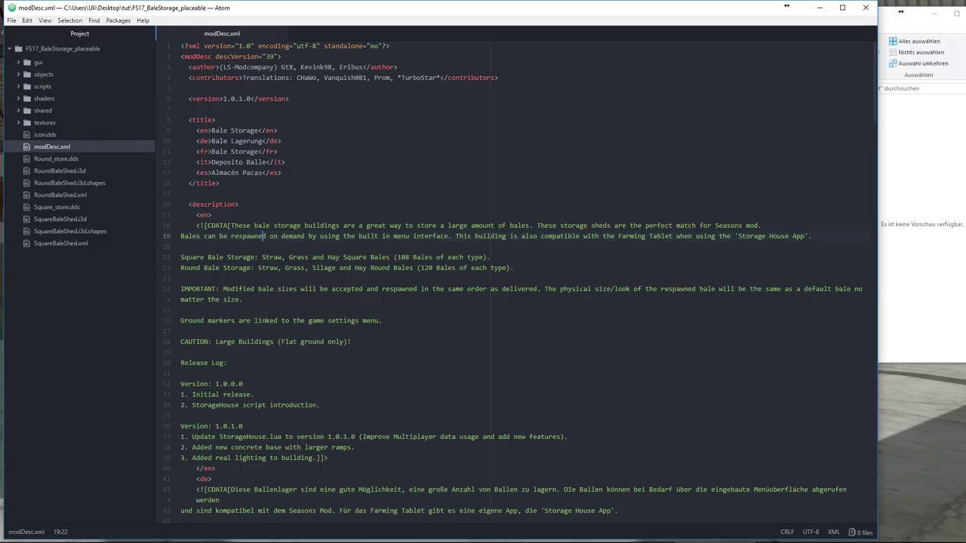
- Find 108 in modDesc.xml and replace its first occurrence, the square bale capacity in the English description, with 250
left_click(98, 22)
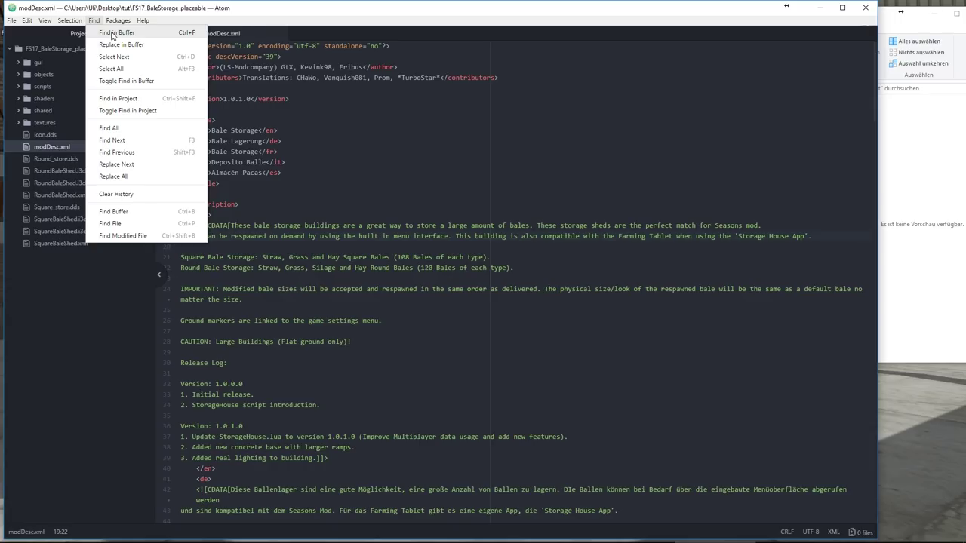
left_click(113, 32)
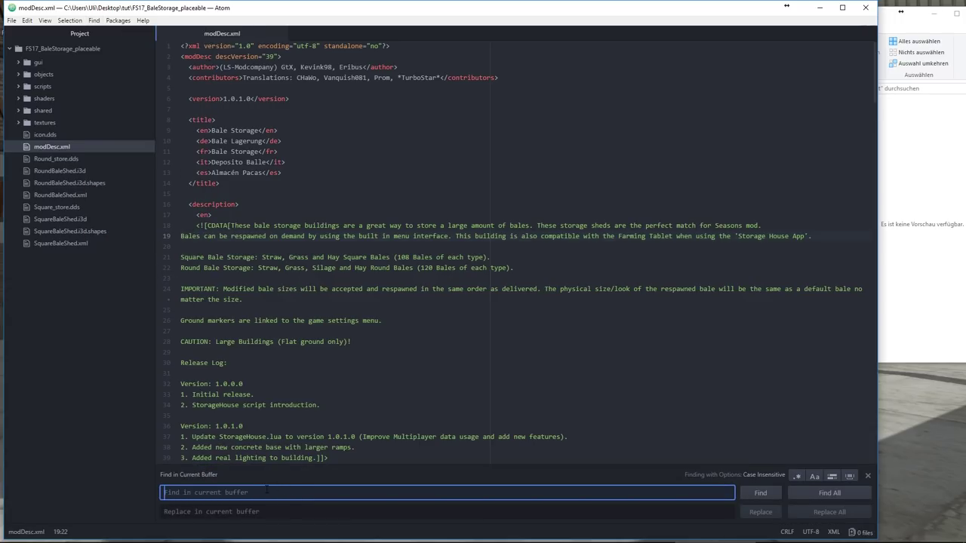
type("108")
key("Tab")
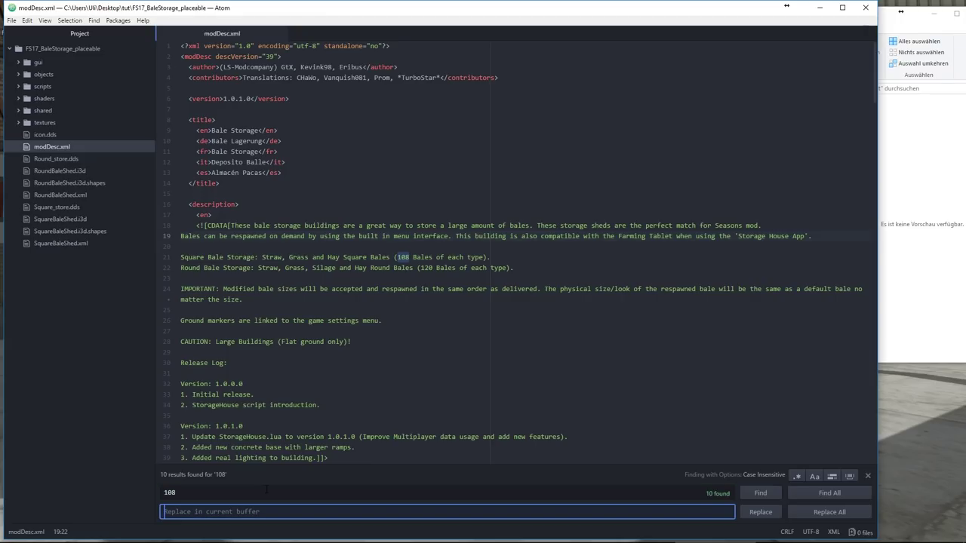
type("1")
key("BackSpace")
type("250")
left_click(757, 494)
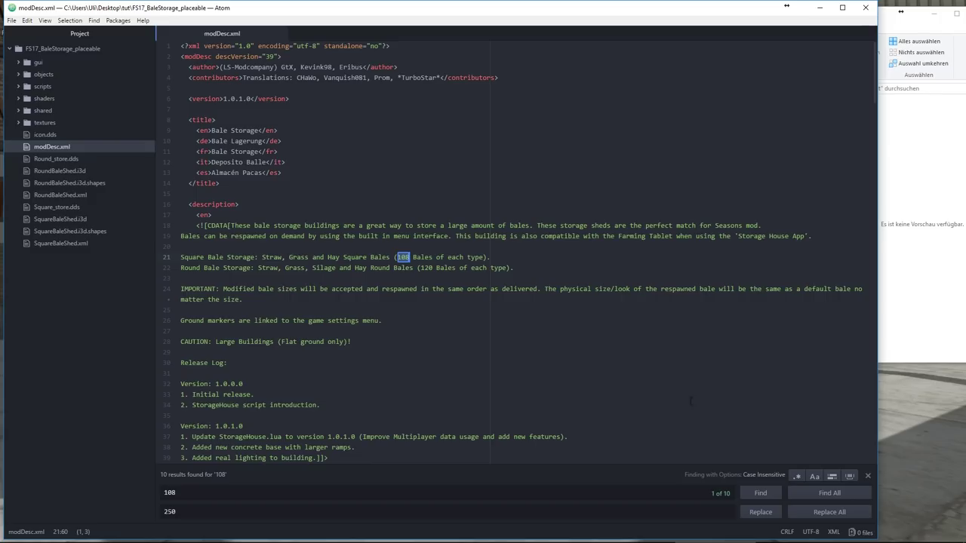
left_click(759, 512)
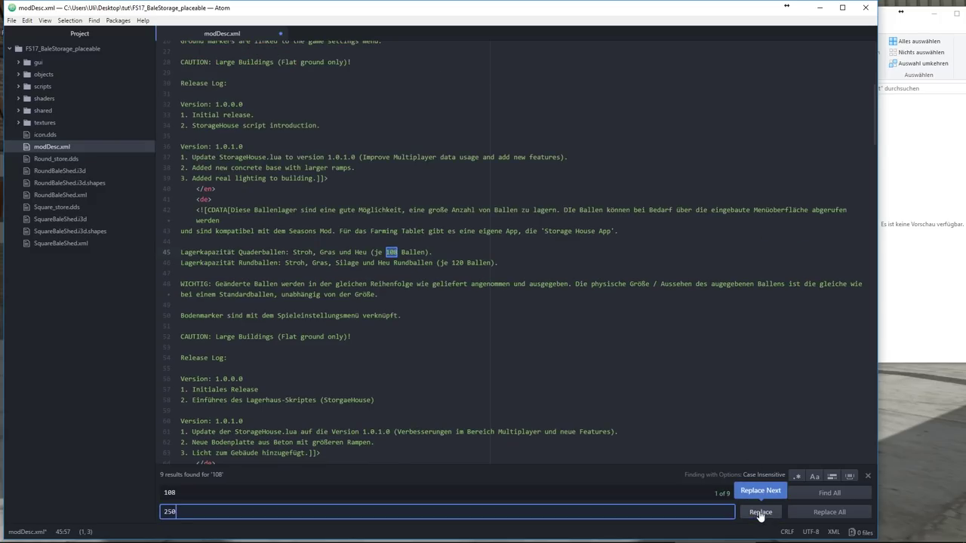